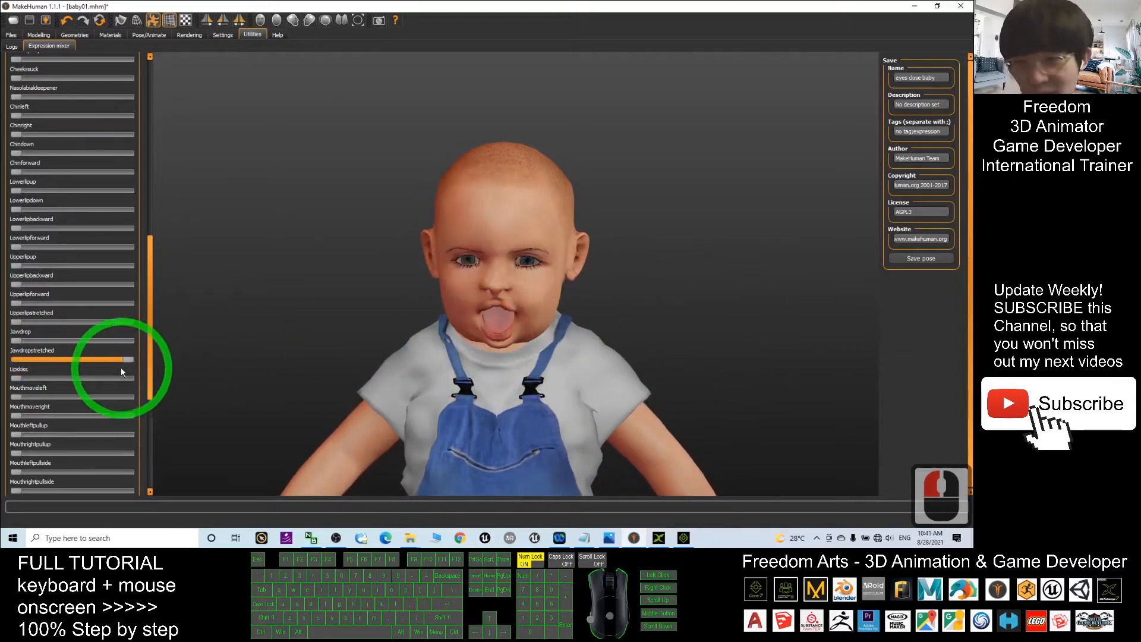
Step: Name the stretched jaw-drop expression "jawdropstretched_Baby01" in the pose's save details
drag(126, 360, 652, 333)
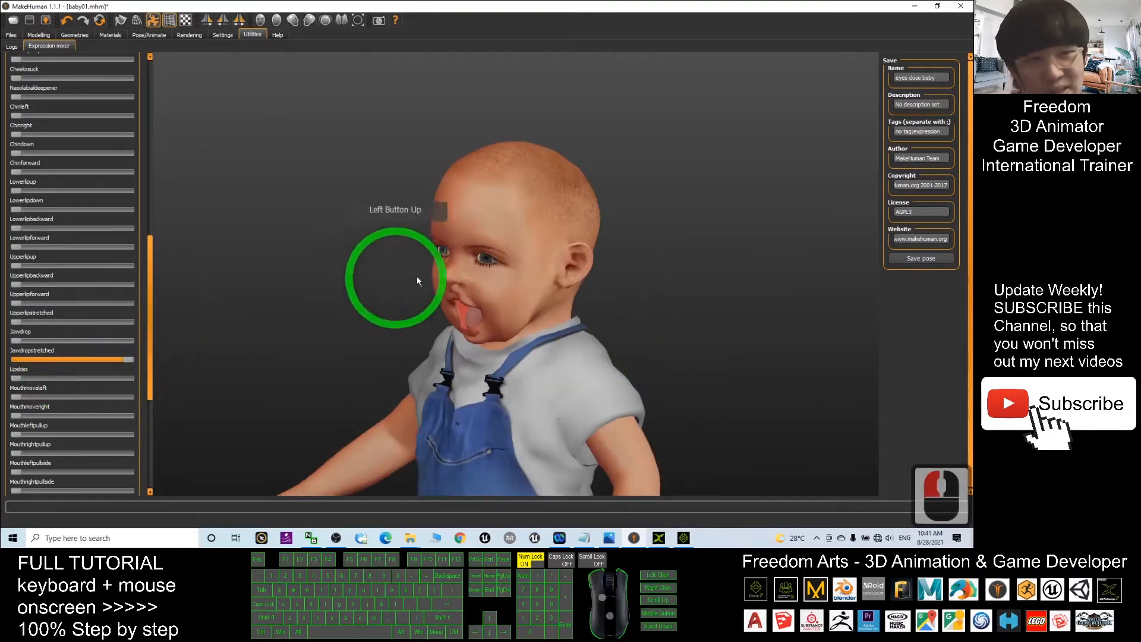
click(731, 132)
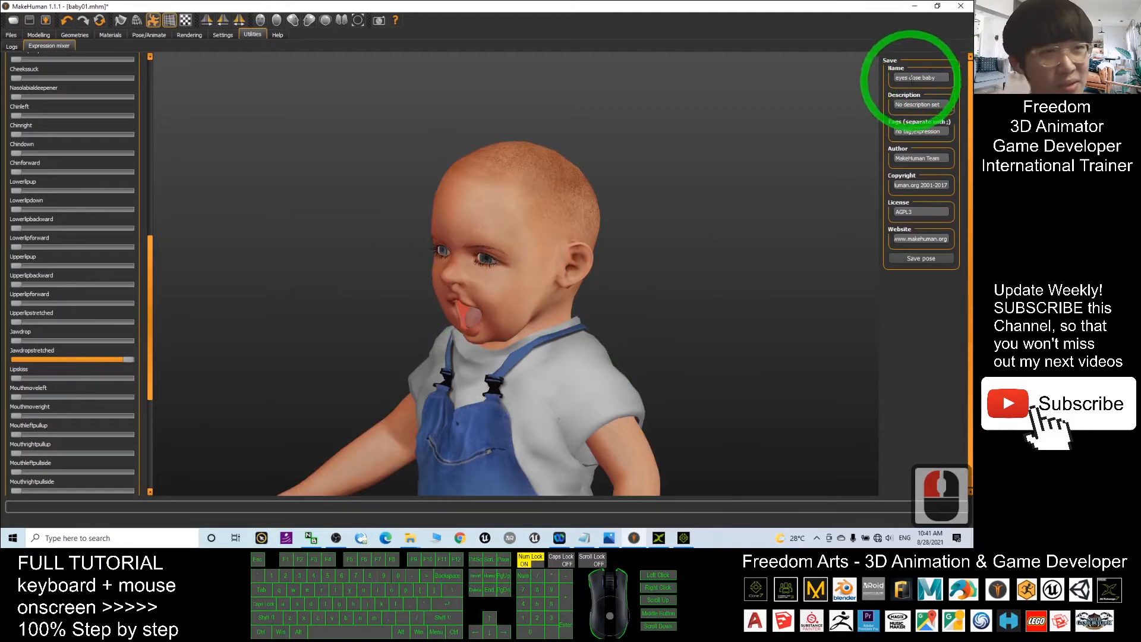
click(935, 76)
double_click(942, 76)
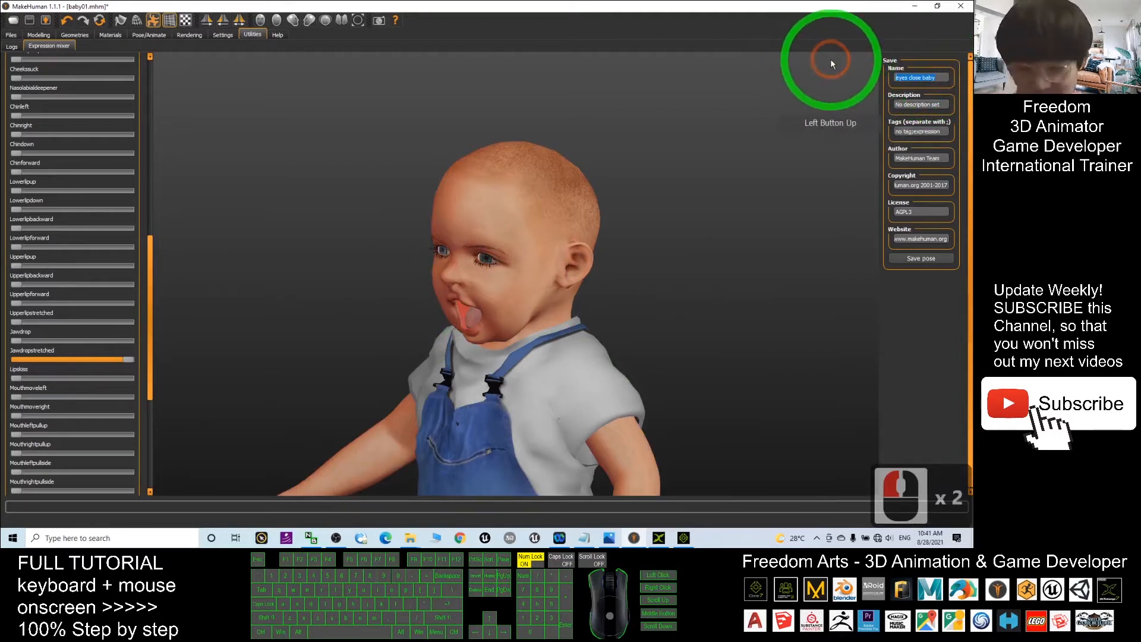
text(jaw)
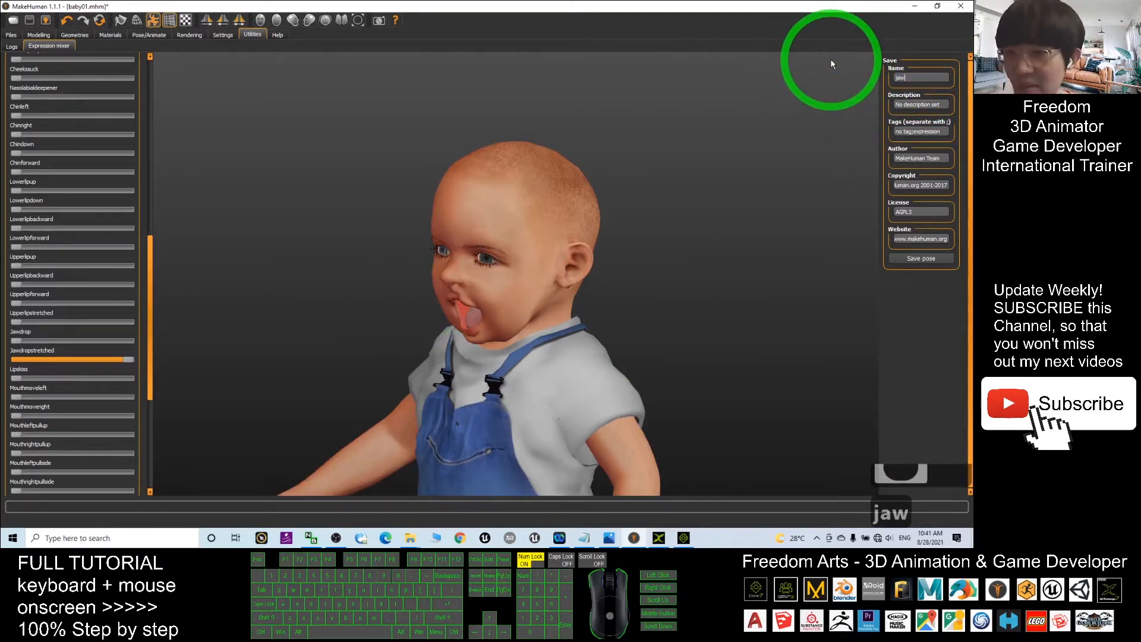
text(drop)
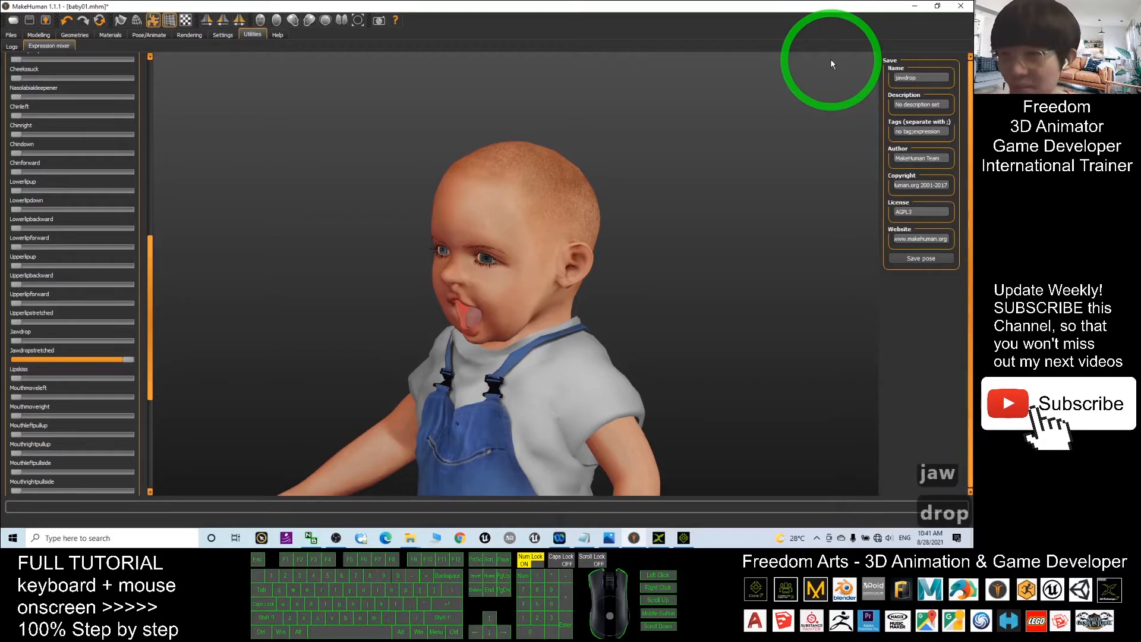
text(stretched)
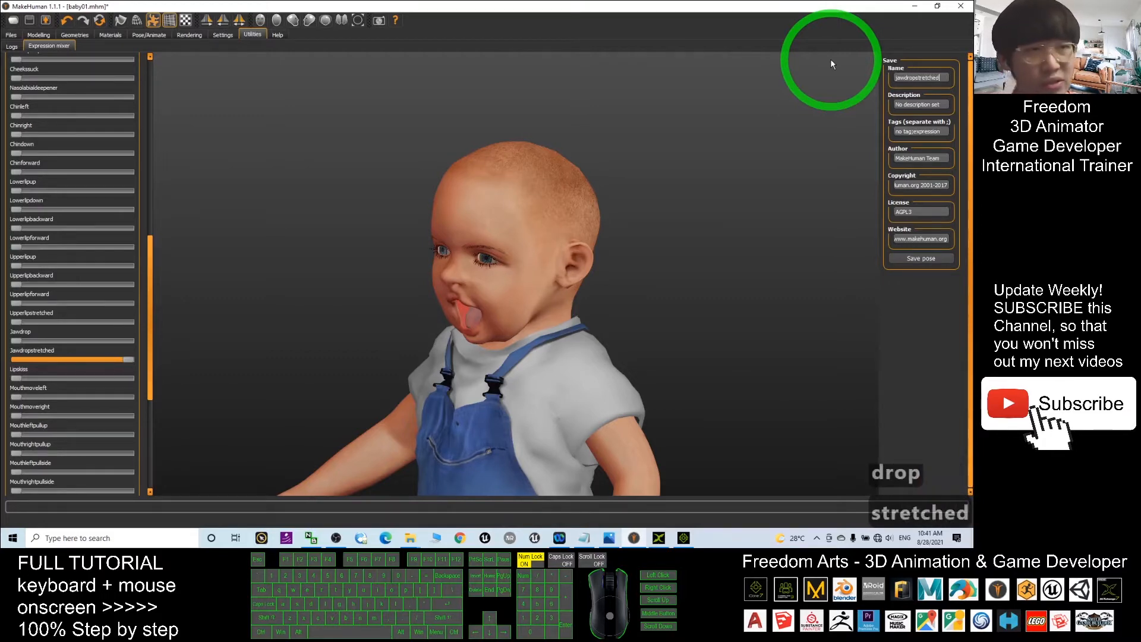
text(_Baby01)
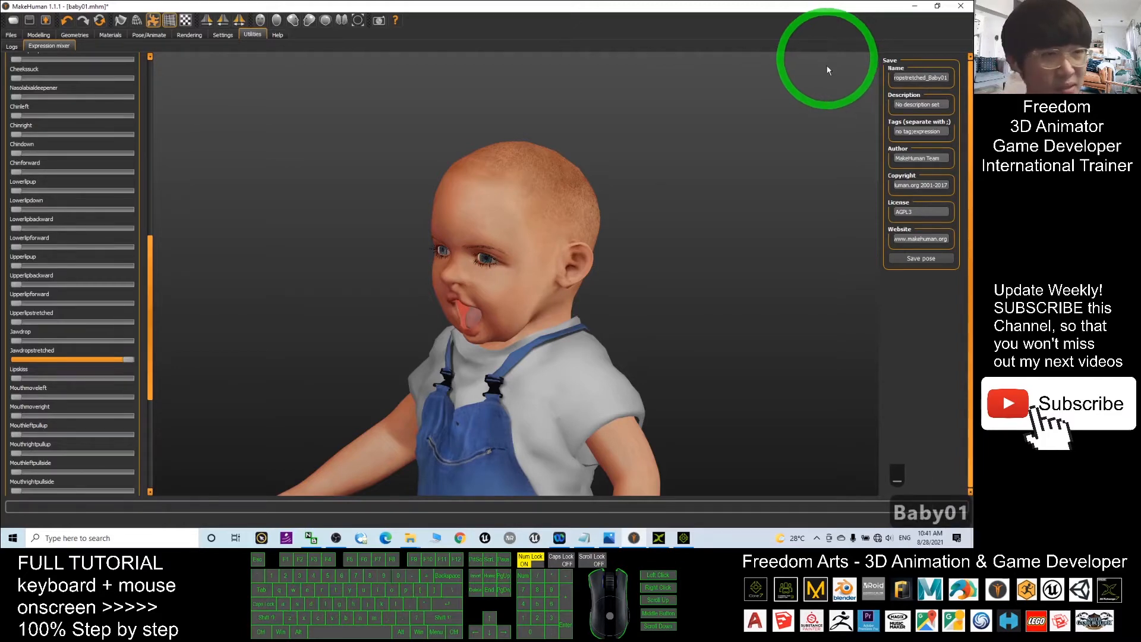
Step: Start saving the pose and browse to Documents\makehuman\v1\data\expressions as the destination folder
click(915, 258)
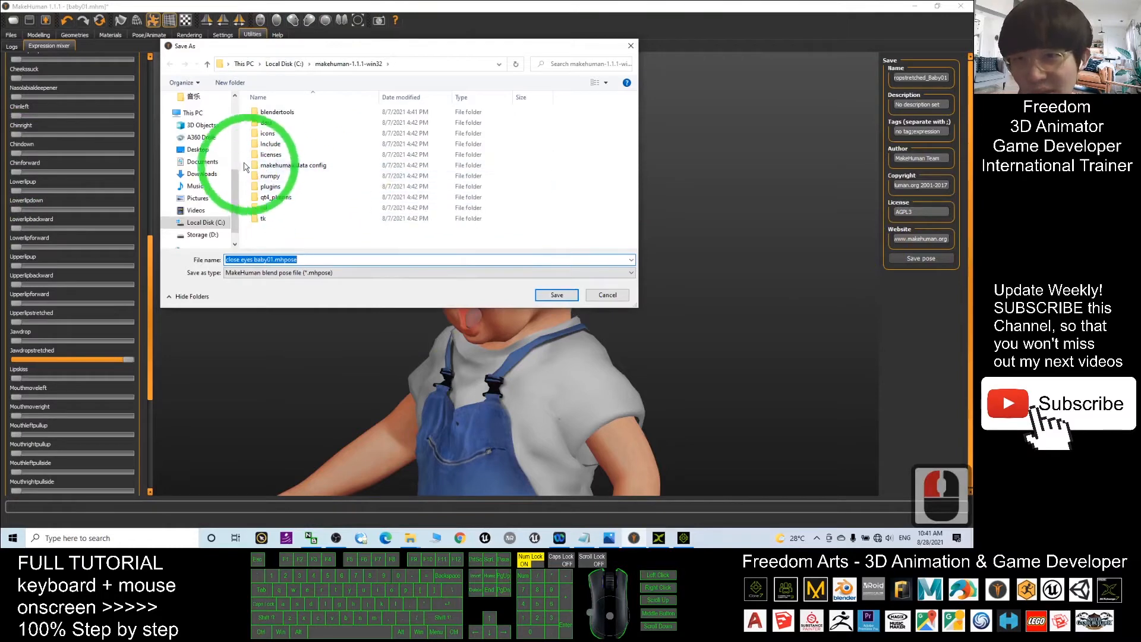
click(195, 164)
double_click(265, 146)
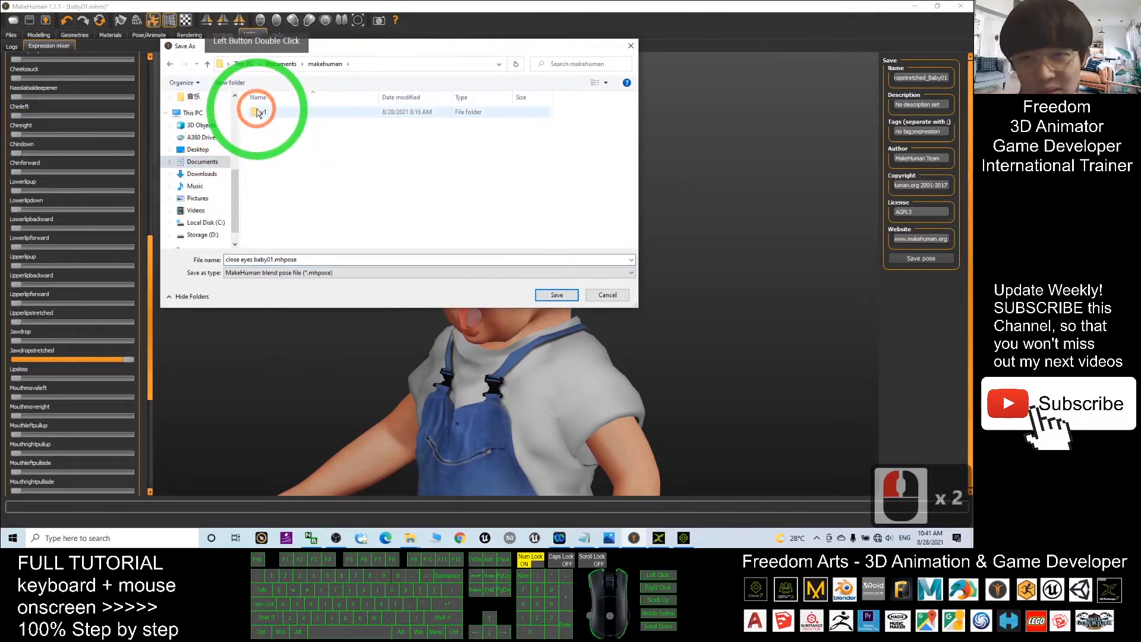
double_click(260, 113)
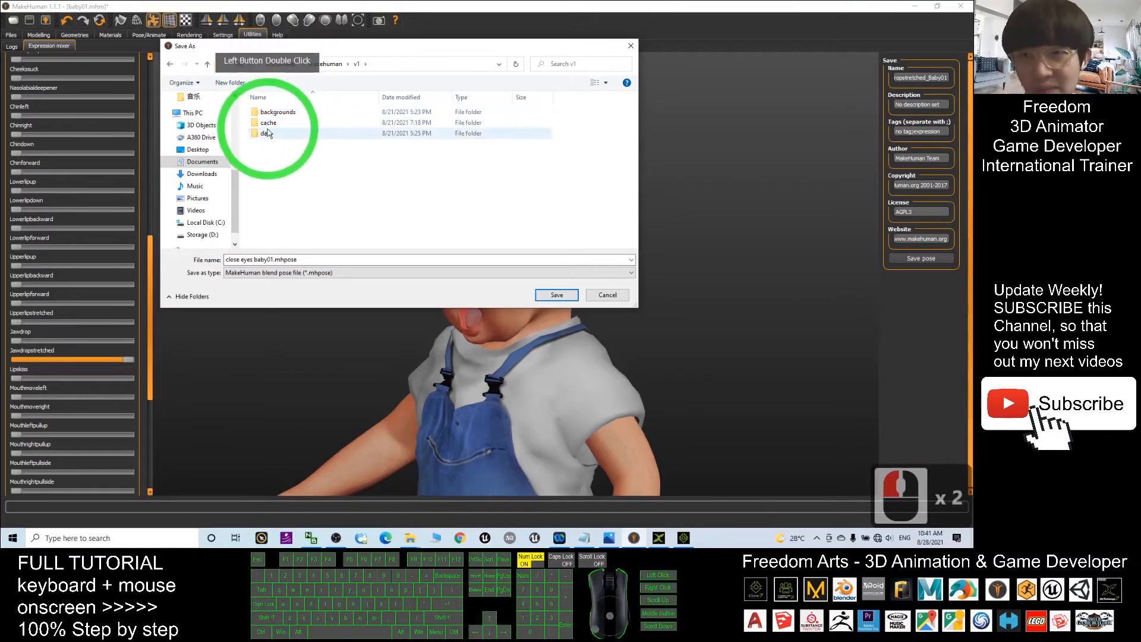
click(265, 134)
double_click(266, 134)
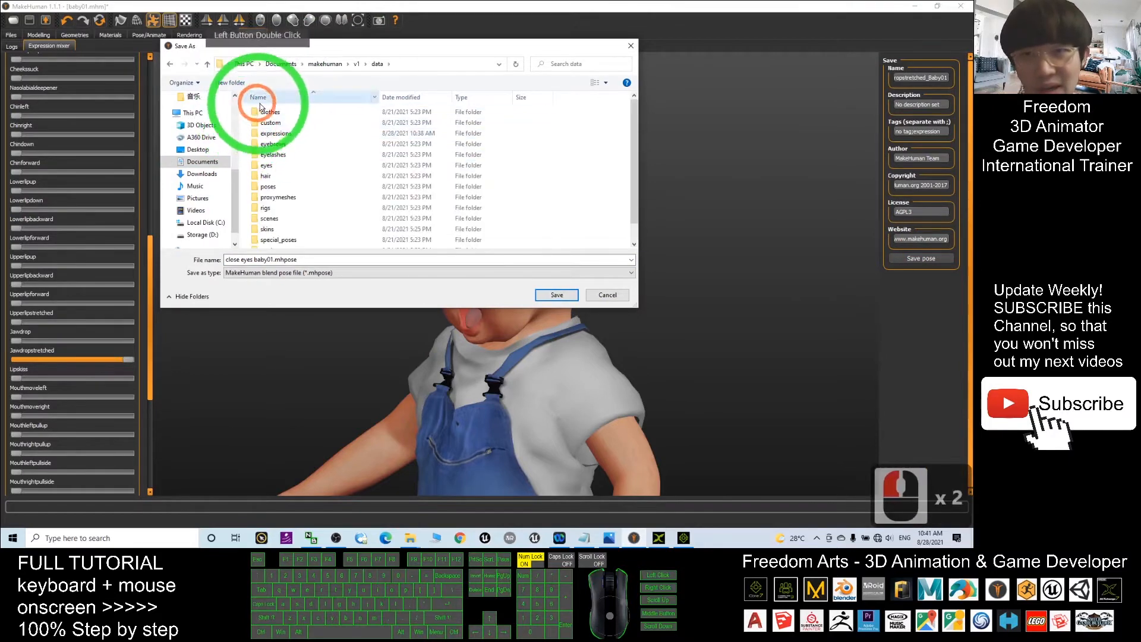
double_click(277, 134)
Step: Save the pose in the expressions folder under the file name jawdropstretched_baby01
click(226, 259)
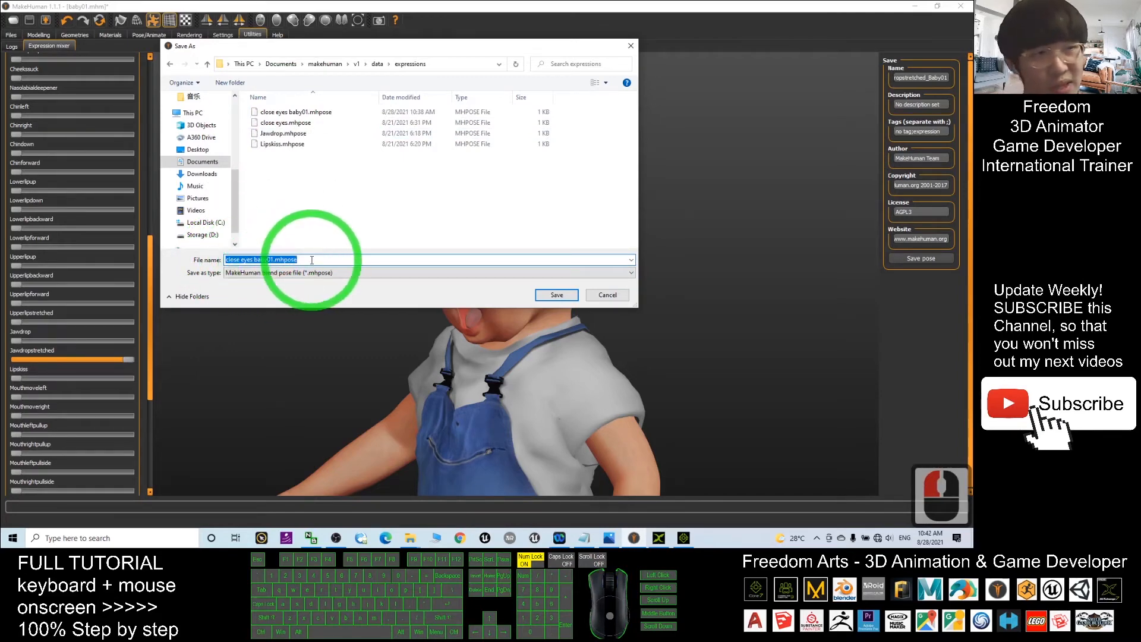
text(jaw)
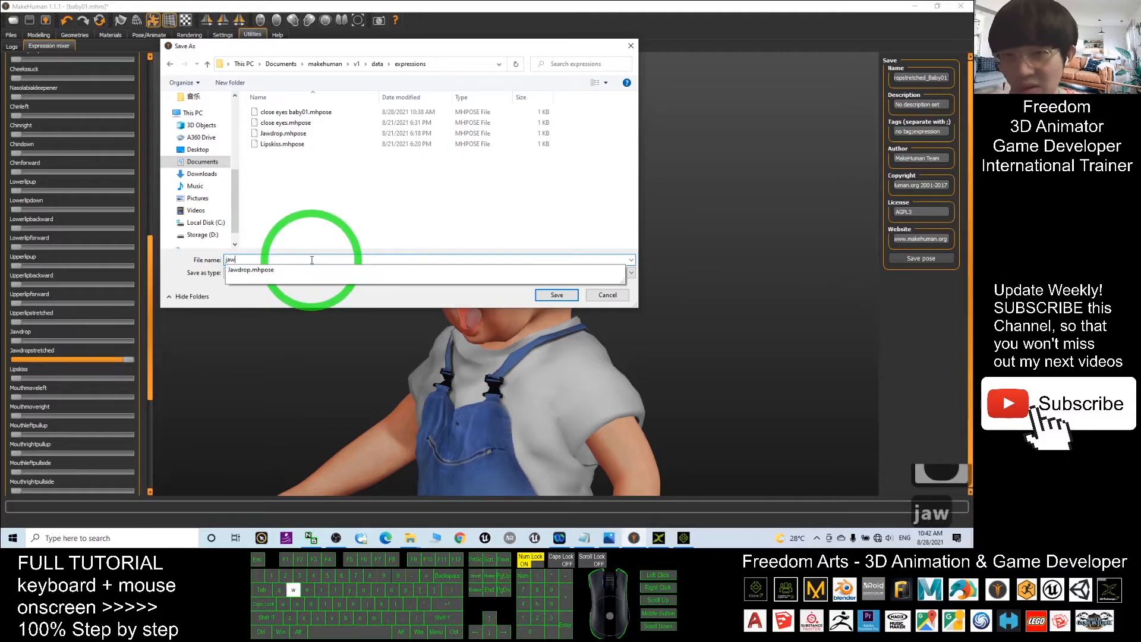
text(dropstre)
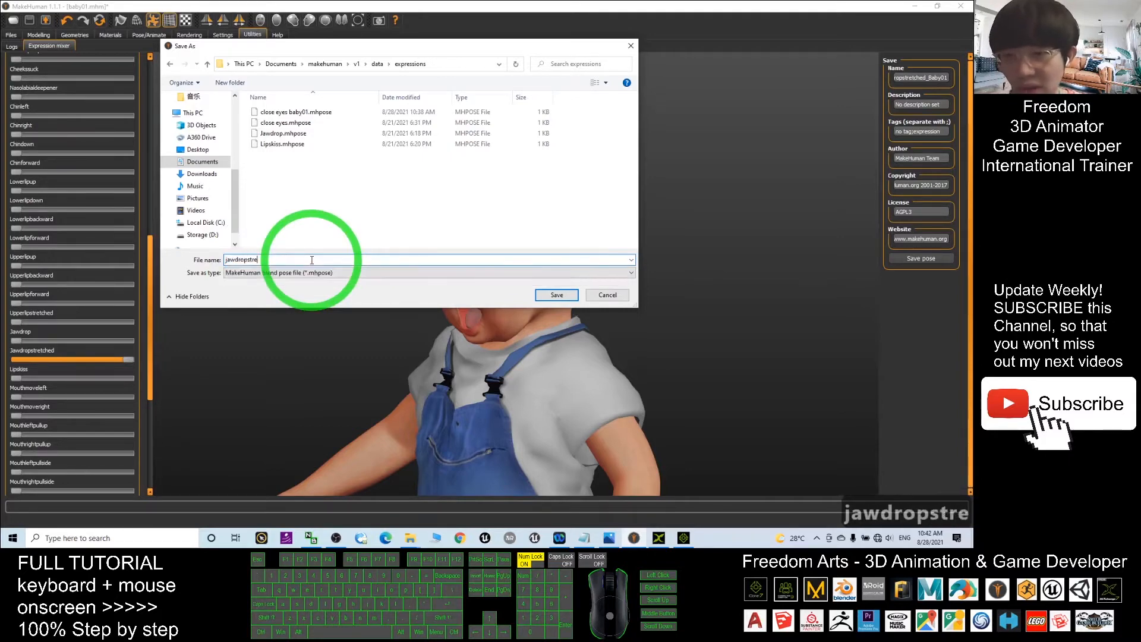
text(tched_baby01)
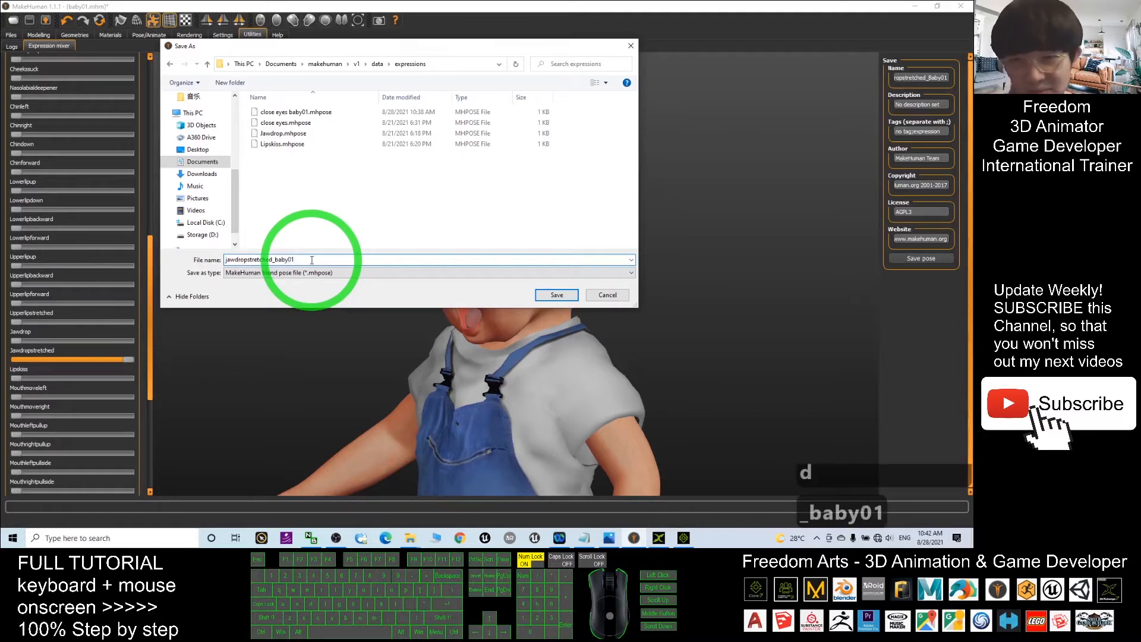
click(557, 296)
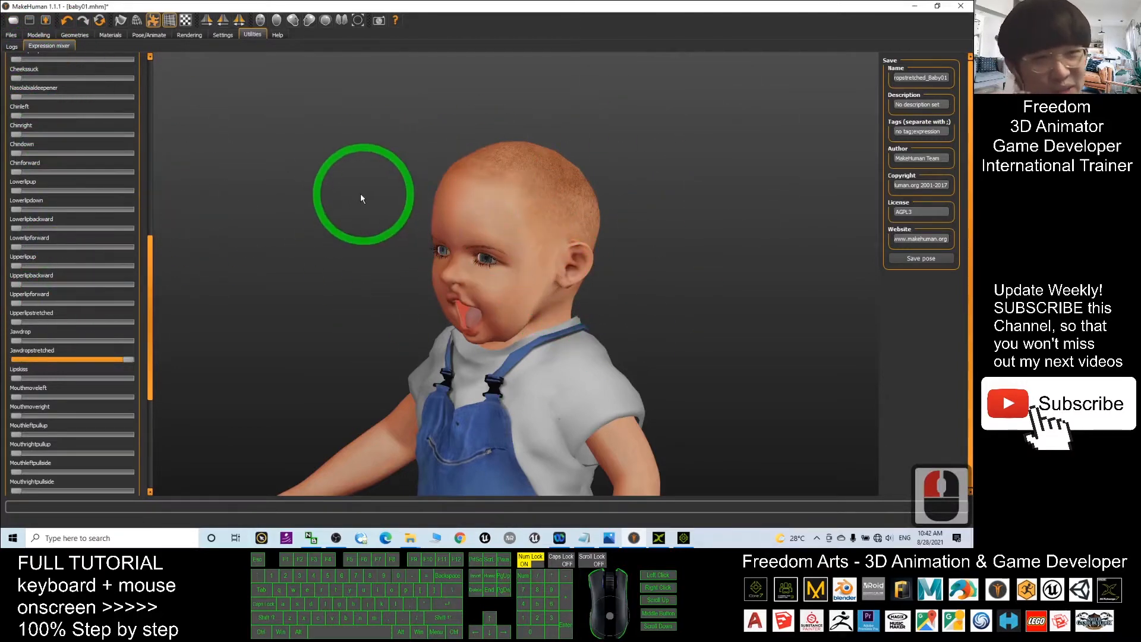
Step: Reset Jawdropstretched to zero in the expression mixer, and apply the saved jawdropstretched expression from the expression library to the baby
mouse_move(366, 330)
mouse_down()
mouse_move(381, 337)
mouse_move(369, 303)
mouse_move(285, 316)
mouse_move(392, 309)
mouse_move(381, 324)
mouse_up()
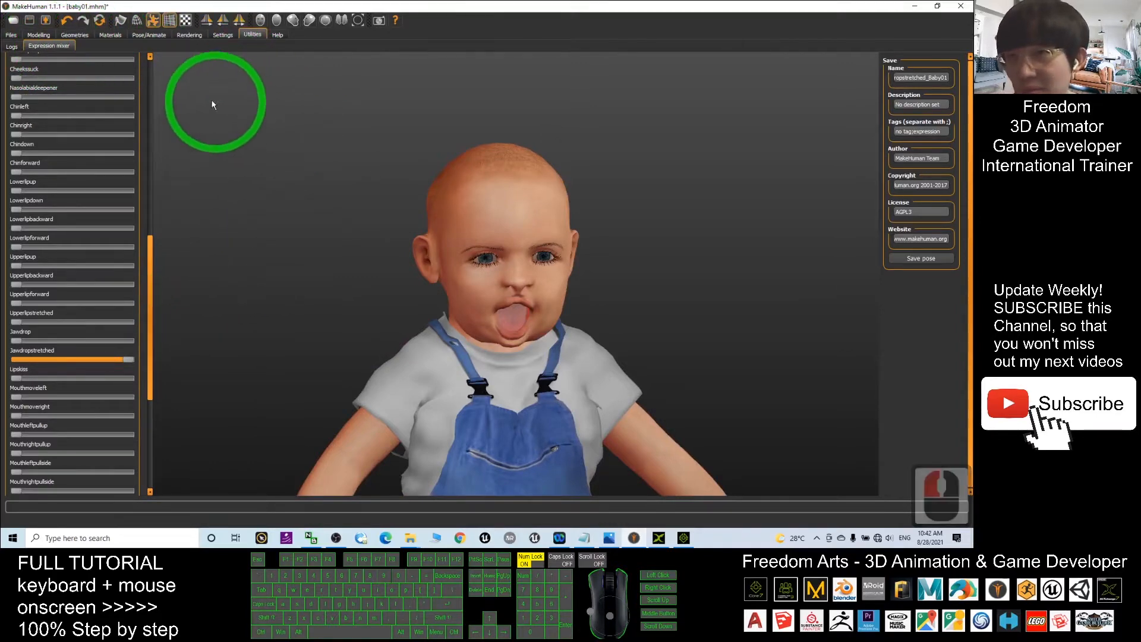
drag(127, 358, 2, 350)
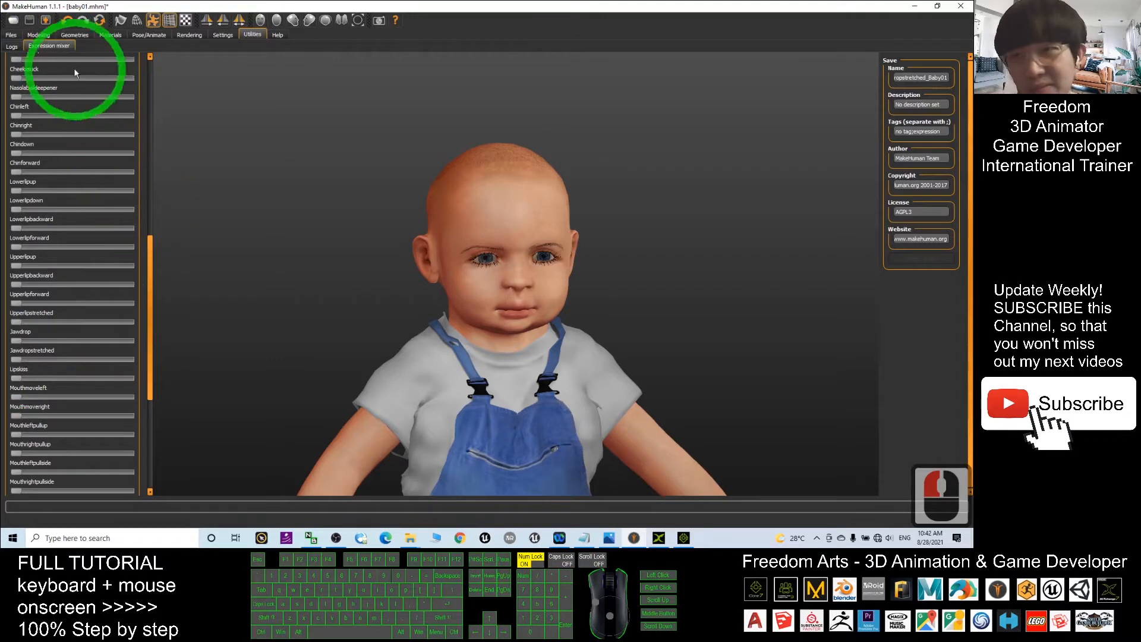
click(153, 21)
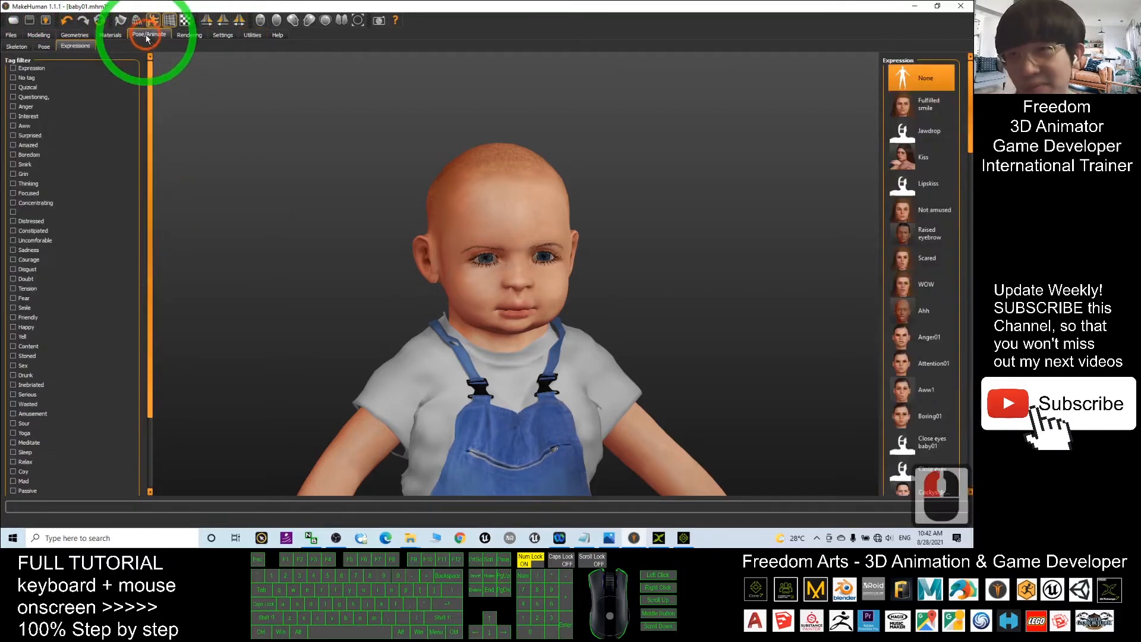
click(921, 219)
click(953, 127)
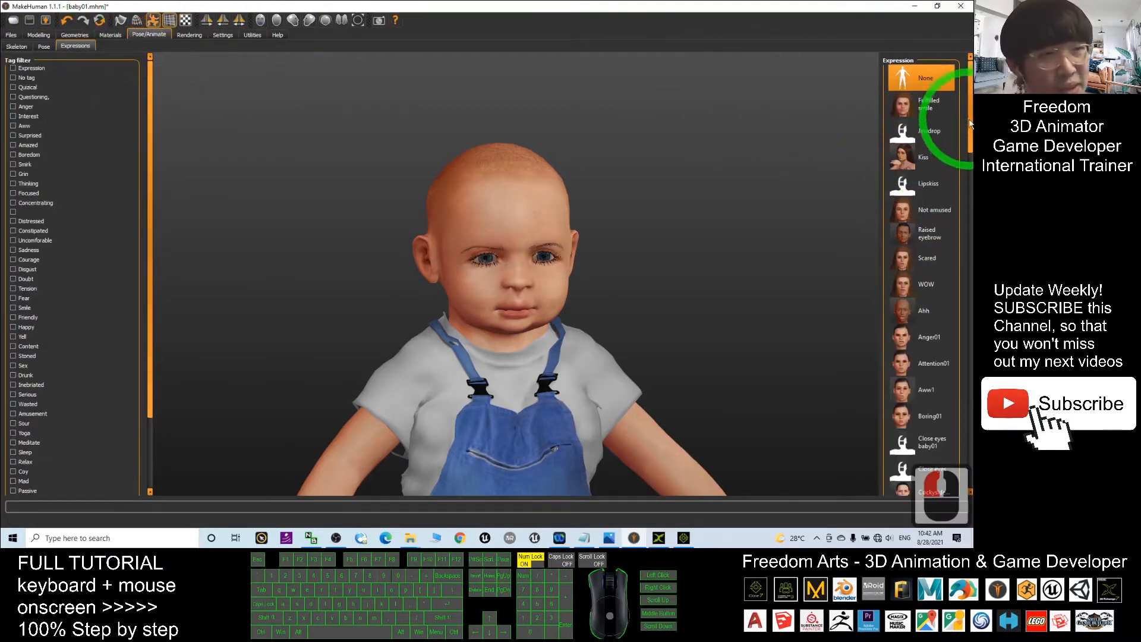
drag(970, 123, 970, 302)
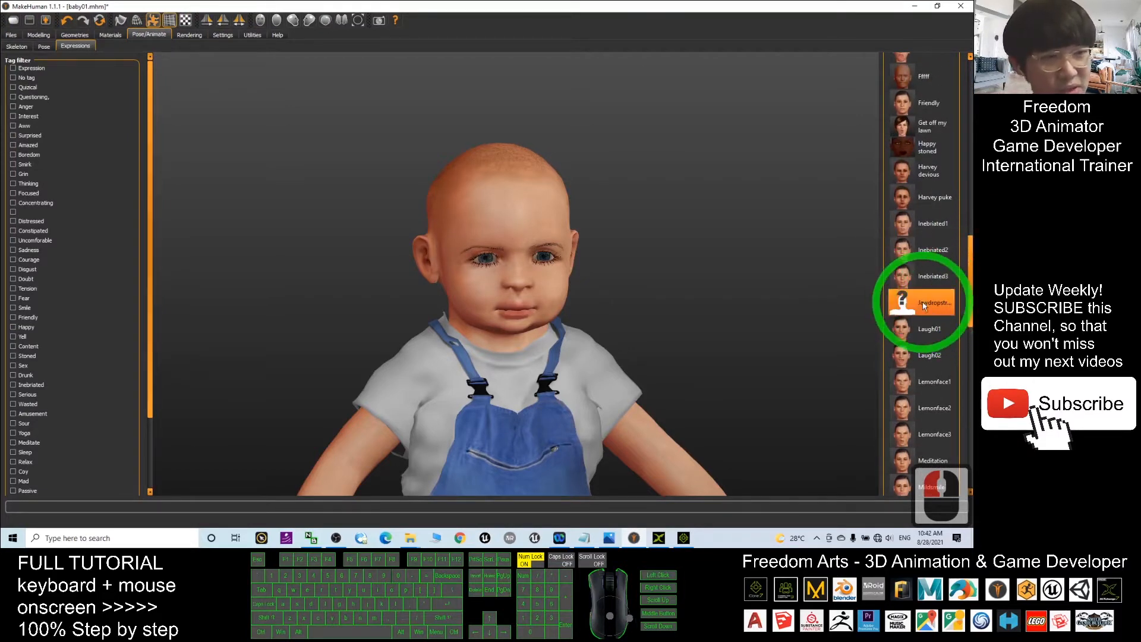
drag(702, 311, 673, 309)
Step: Apply the Tpose body pose to the baby and check the full figure
click(45, 46)
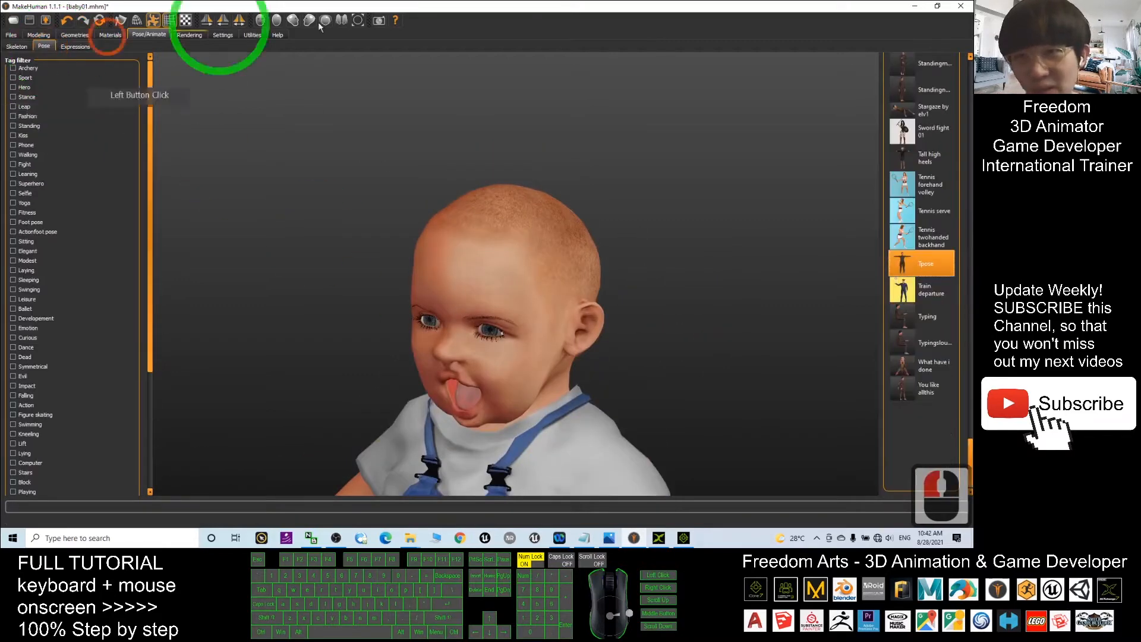
click(901, 215)
click(924, 263)
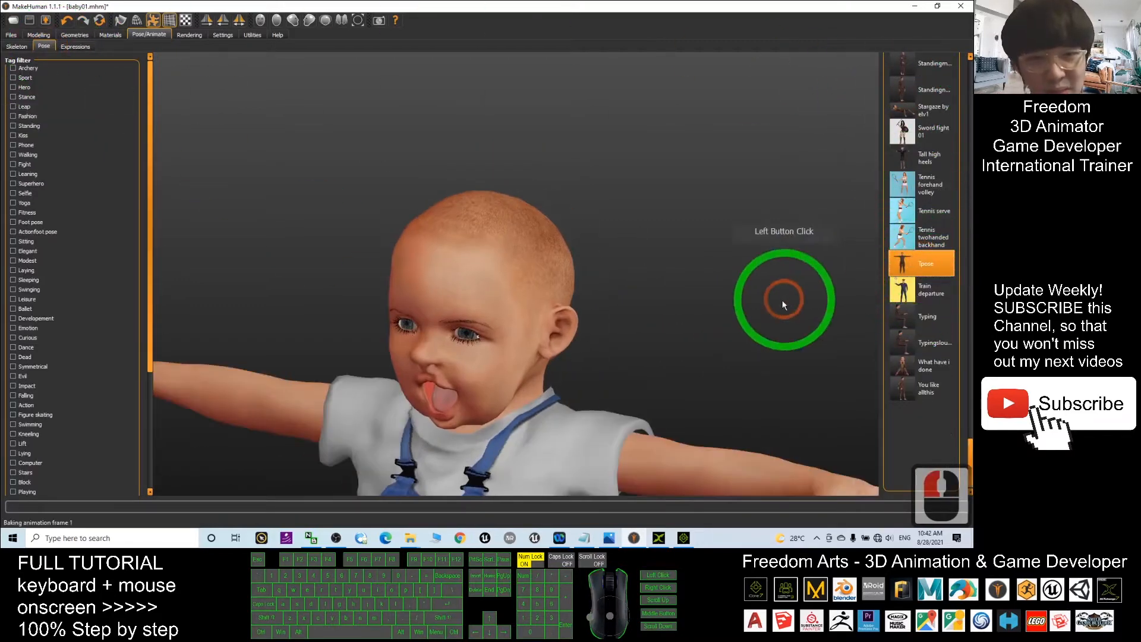
scroll(596, 318, up, 15)
scroll(586, 327, down, 20)
scroll(588, 351, down, 17)
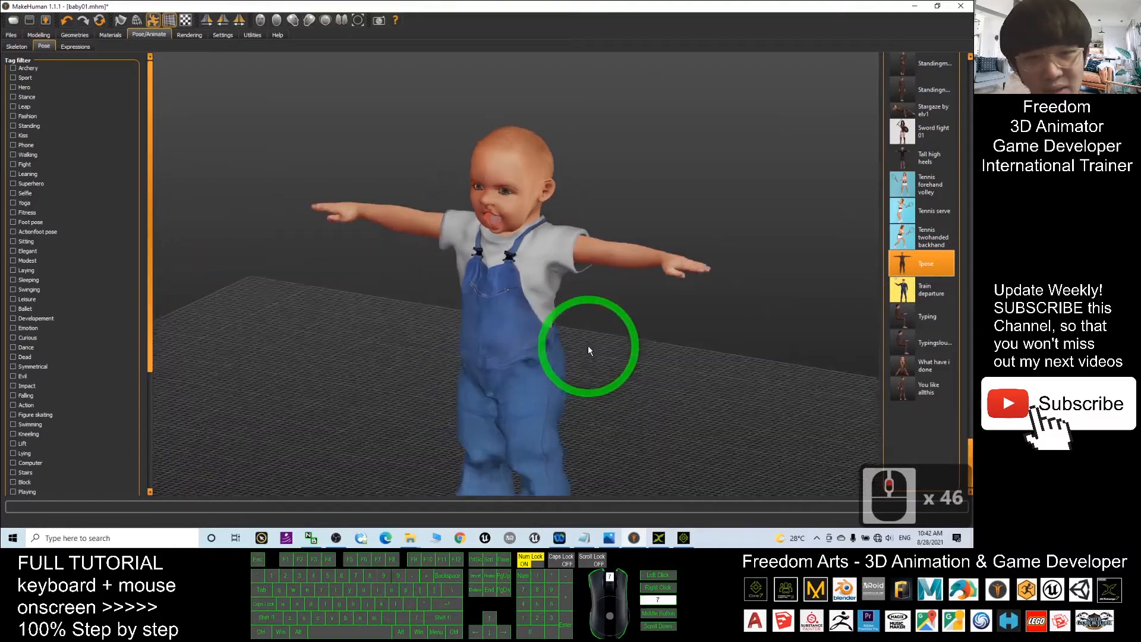
middle_drag(529, 397, 599, 373)
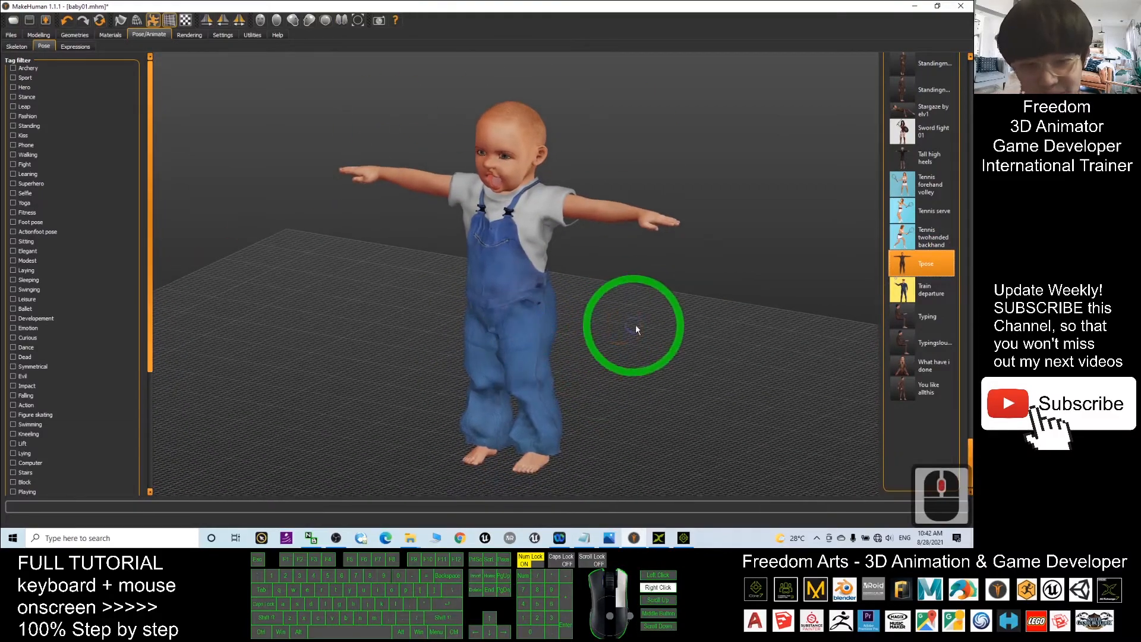
mouse_move(635, 326)
right_down()
mouse_move(648, 329)
mouse_move(626, 325)
right_up()
mouse_move(626, 325)
mouse_down()
mouse_move(677, 327)
mouse_move(612, 322)
mouse_up()
Step: Export the T-posed baby in Filmbox format as baby01_jawdrop.fbx and select the exported file in its folder
click(45, 21)
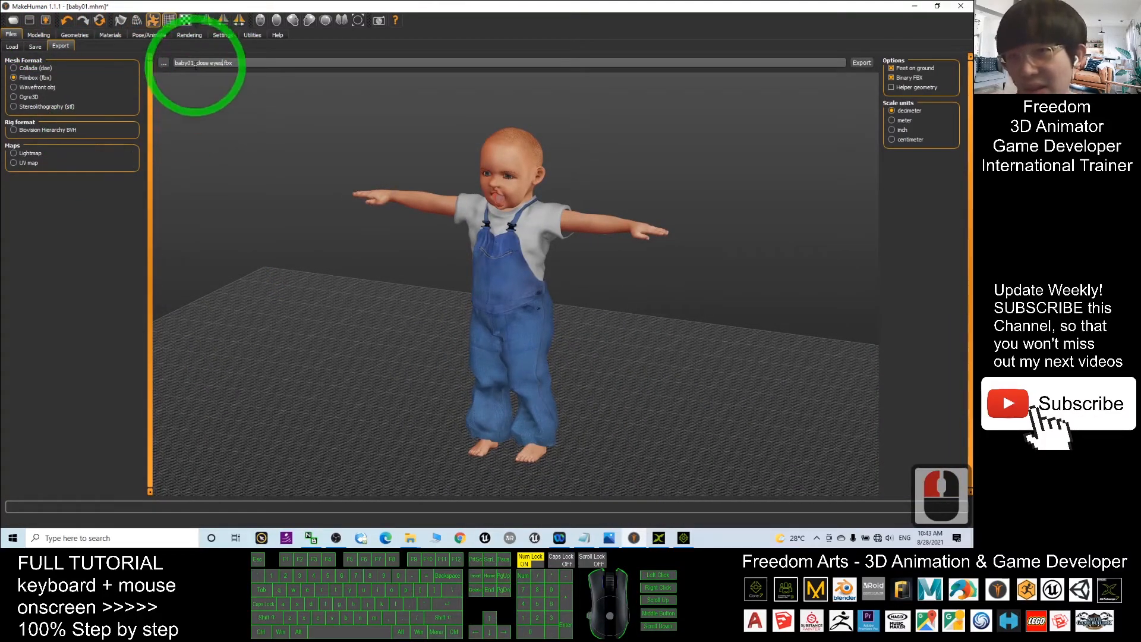
double_click(285, 5)
drag(538, 164, 563, 165)
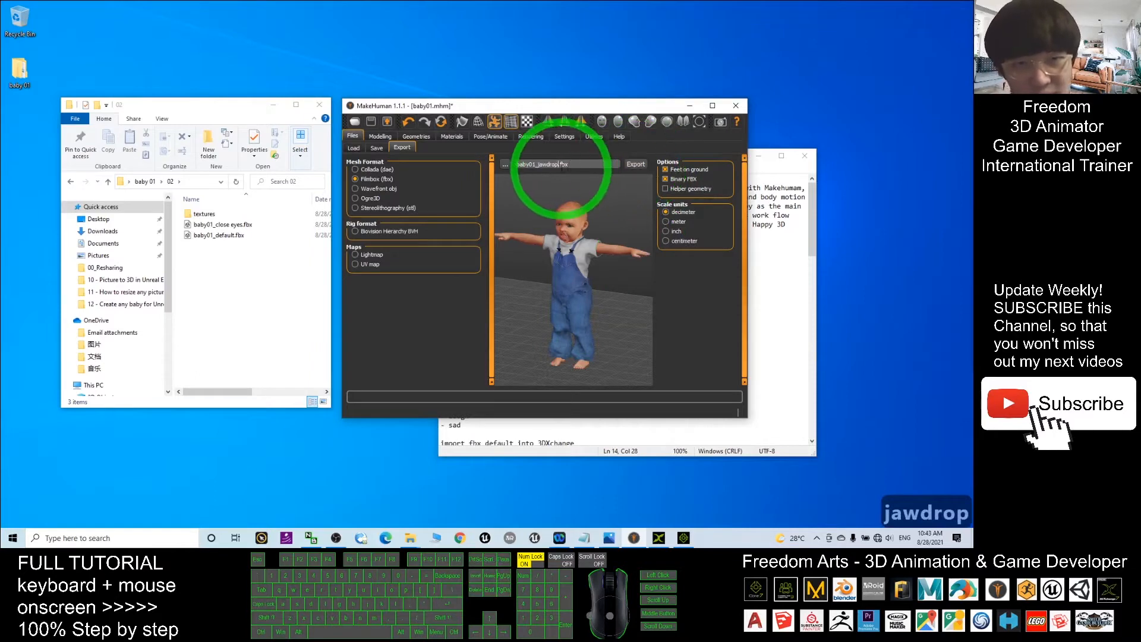
click(635, 165)
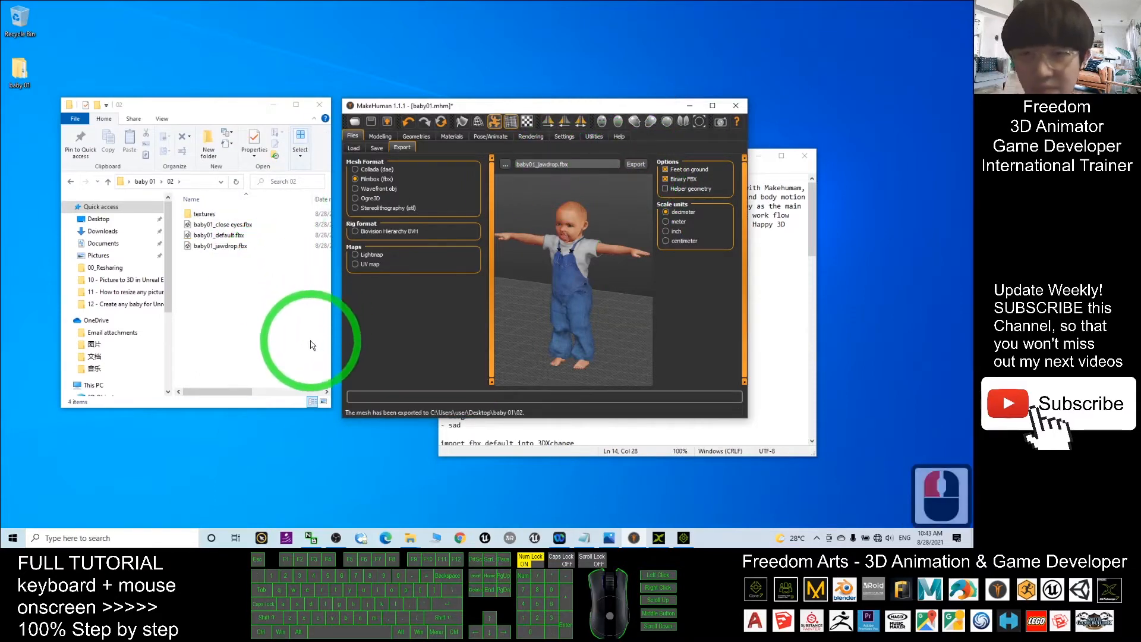
click(228, 246)
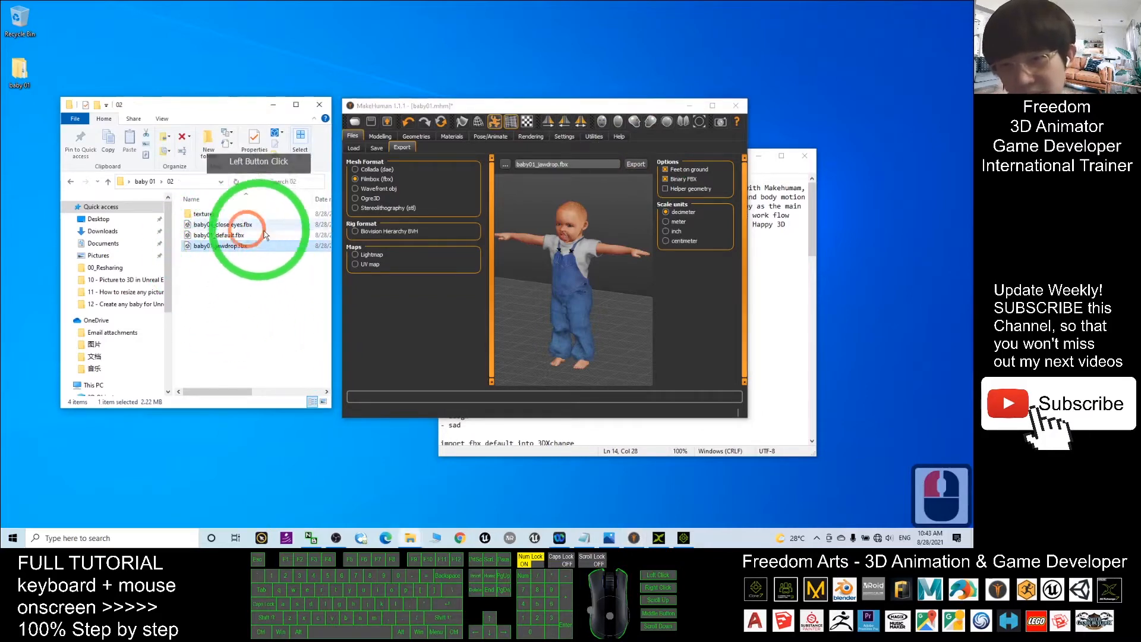
Step: Switch to iClone 3DXchange 7, place its window beside the export folder and import baby01_close eyes.fbx
click(658, 537)
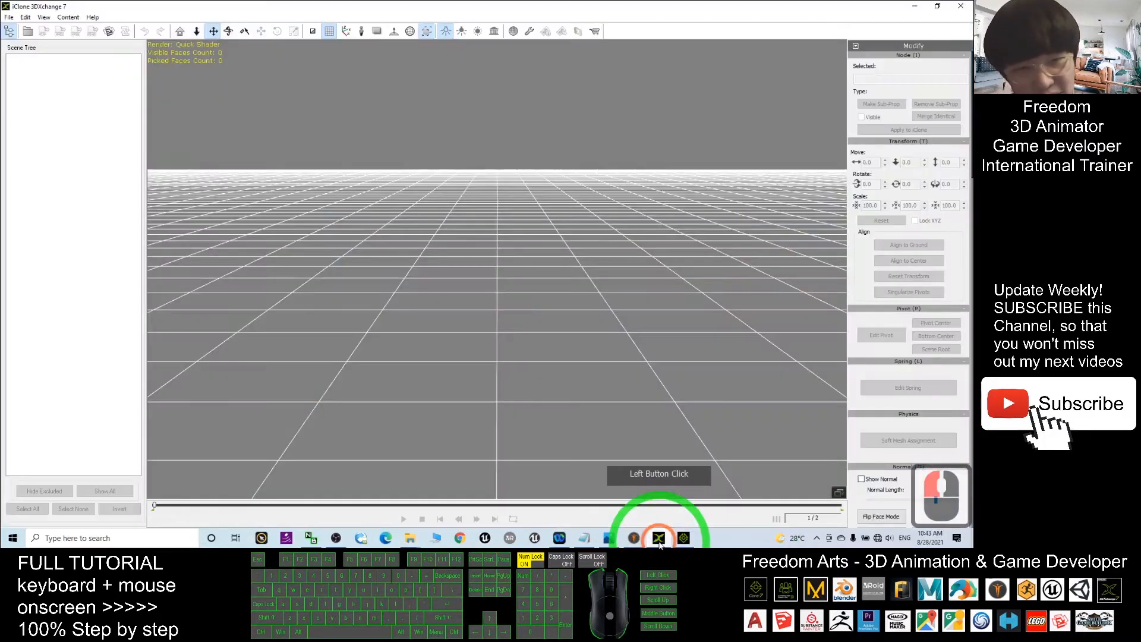
drag(594, 7, 554, 85)
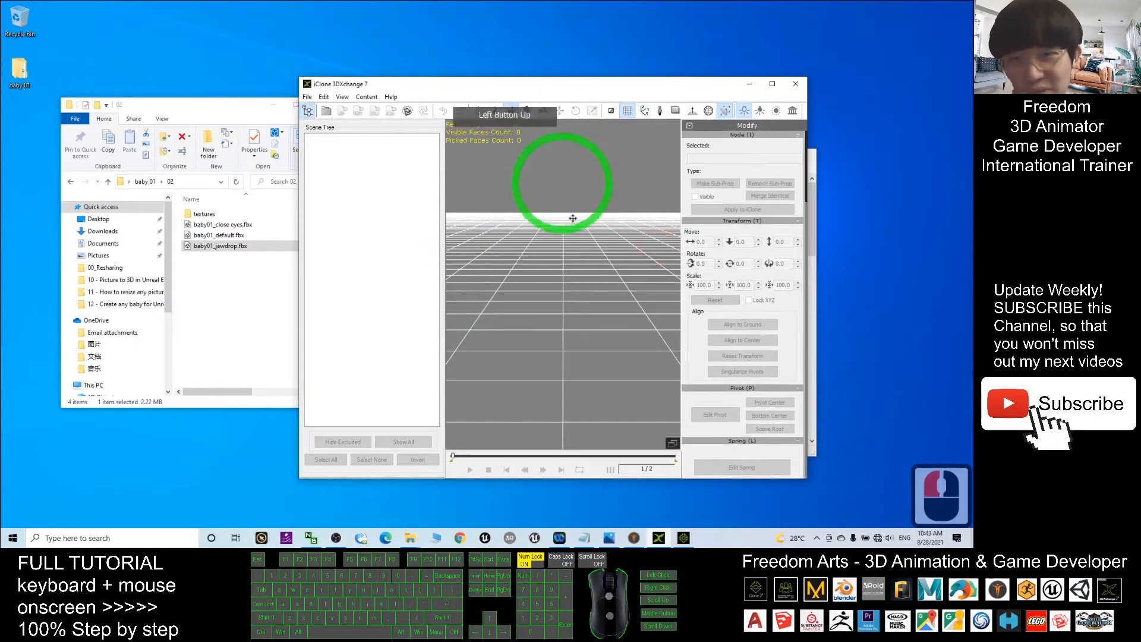
click(224, 226)
drag(224, 228, 555, 297)
click(538, 343)
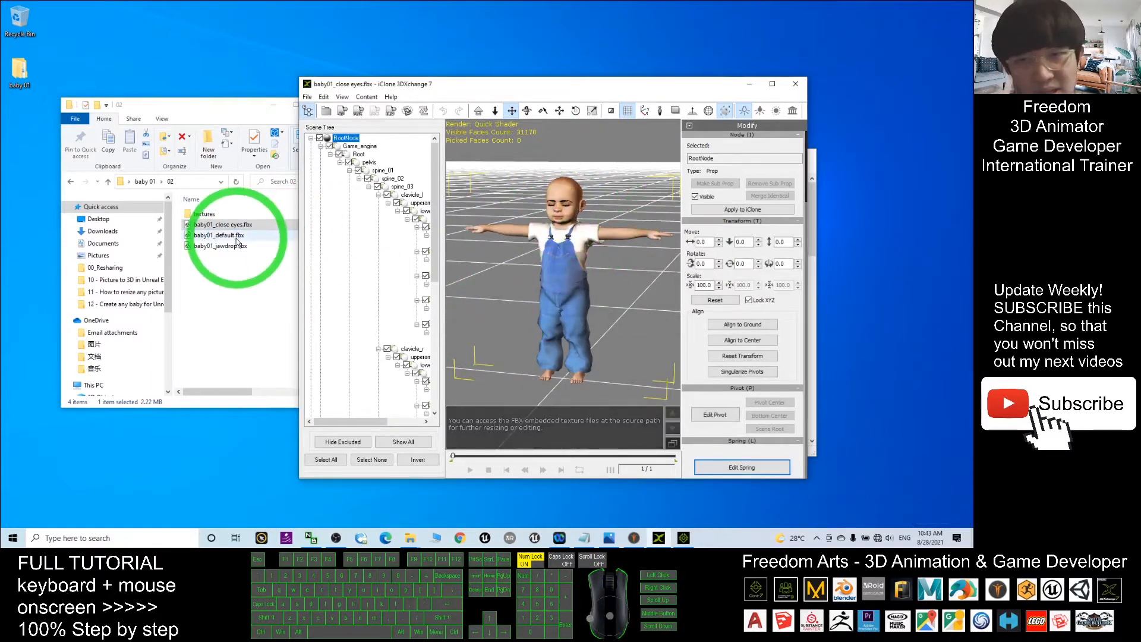
Step: Import baby01_jawdrop.fbx into 3DXchange in place of the closed-eyes model
drag(230, 247, 576, 331)
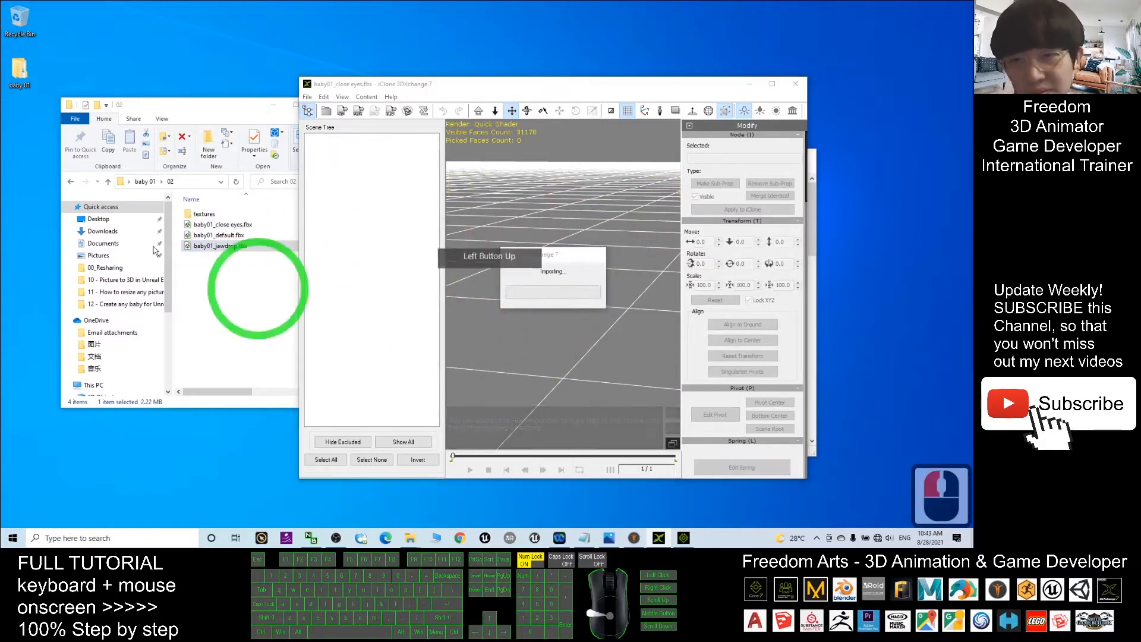
click(511, 342)
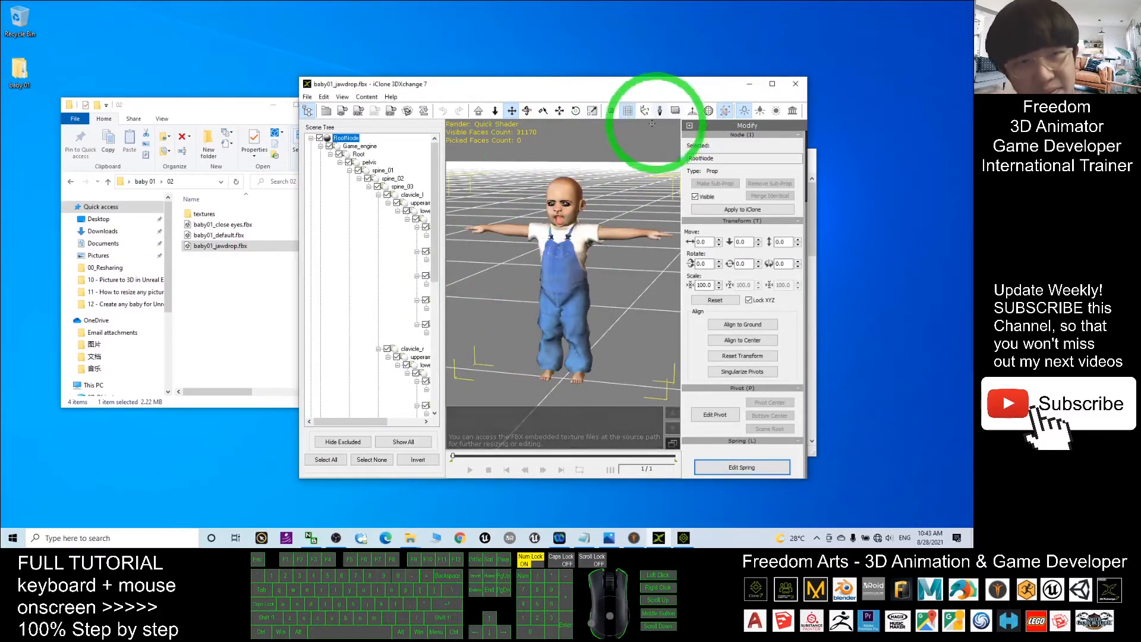
double_click(308, 109)
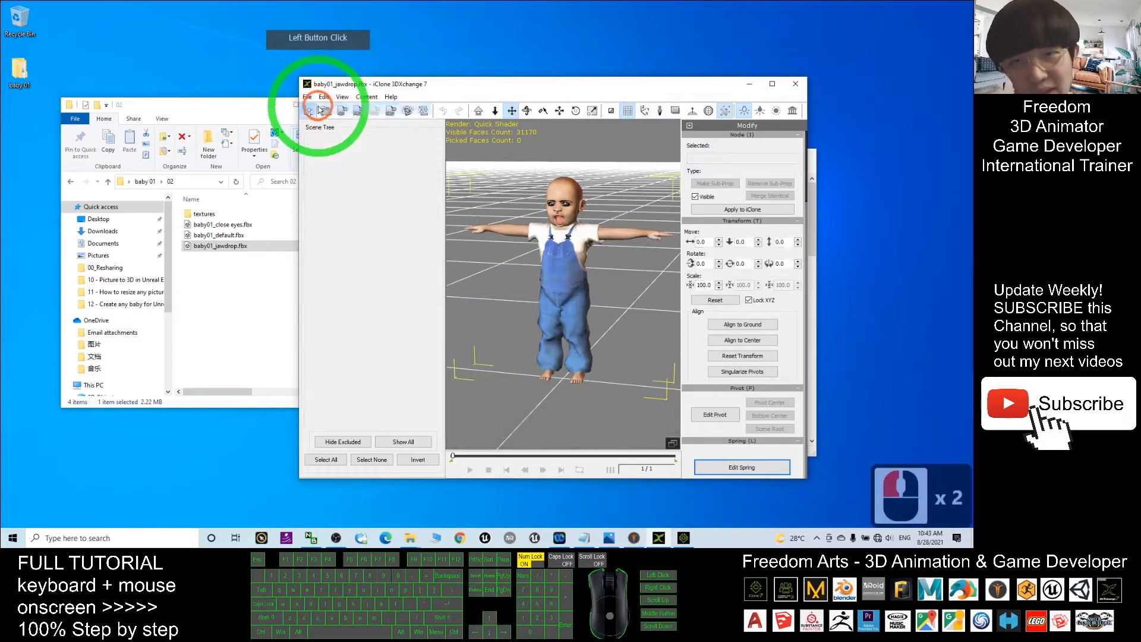
Step: Set 3DXchange aside and review the list of FBX exports in Notes.txt against the exported files in the folder
click(661, 264)
click(749, 84)
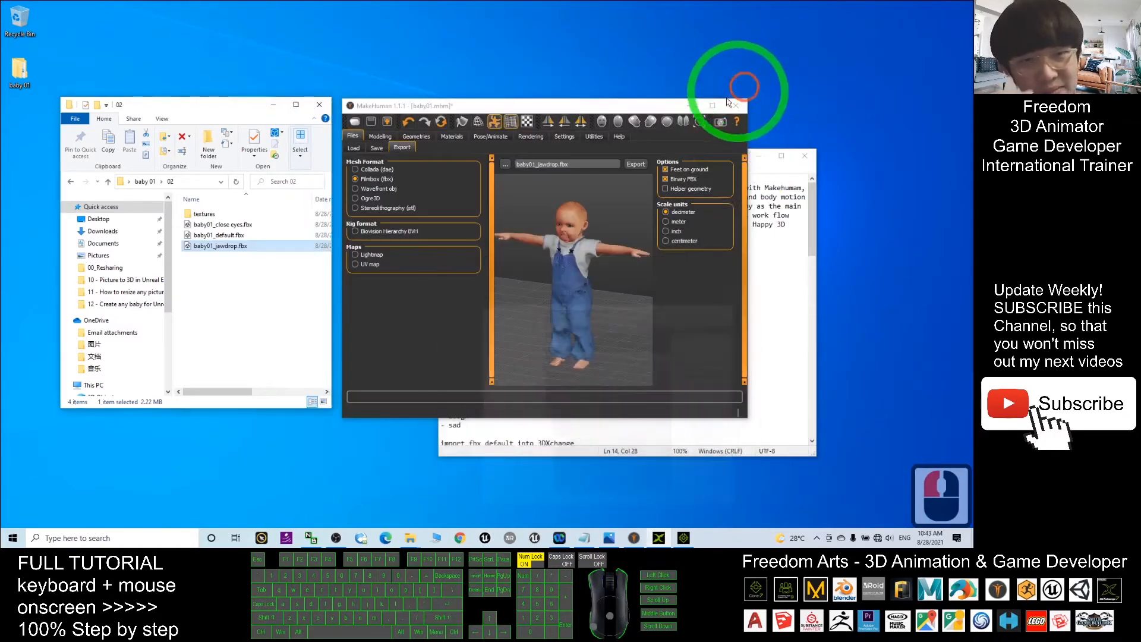
click(583, 538)
click(618, 325)
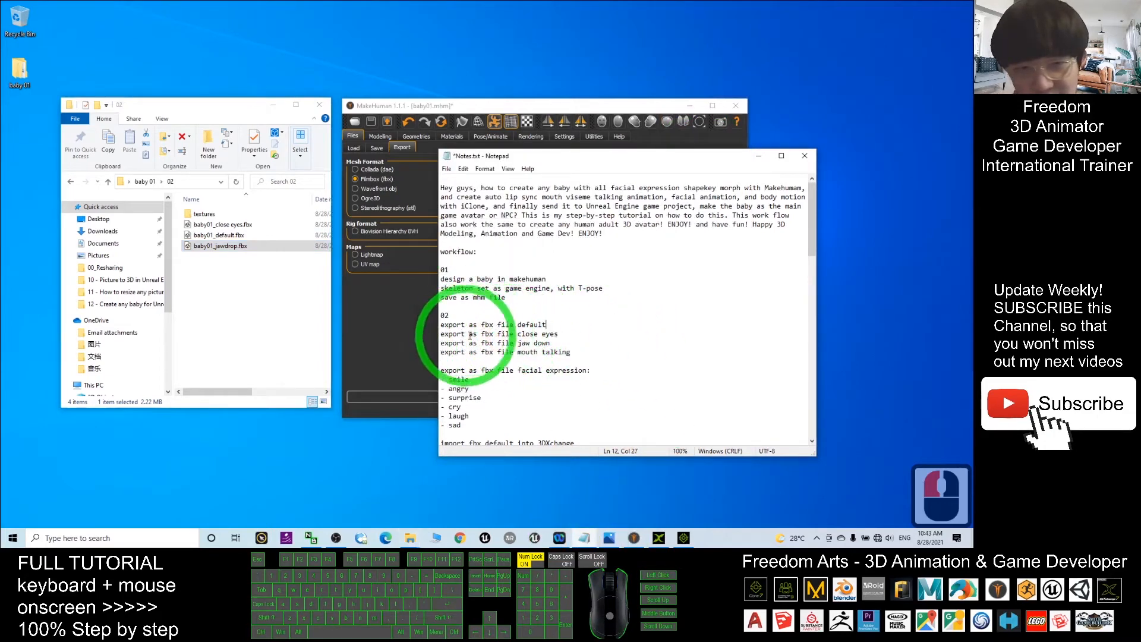
drag(498, 333, 539, 346)
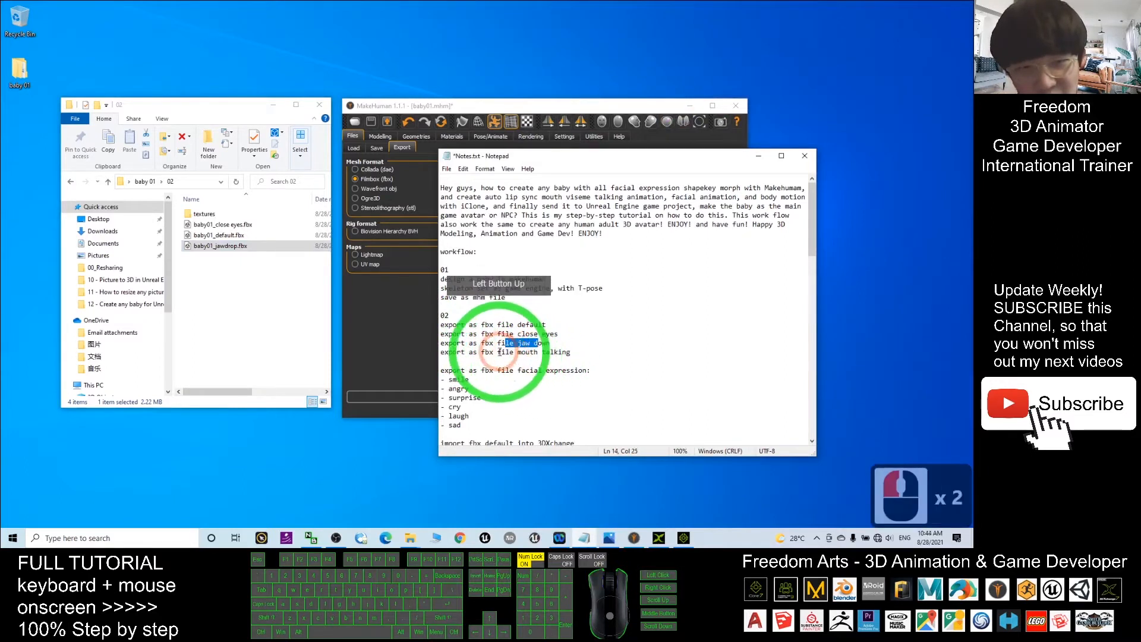
click(572, 352)
click(243, 248)
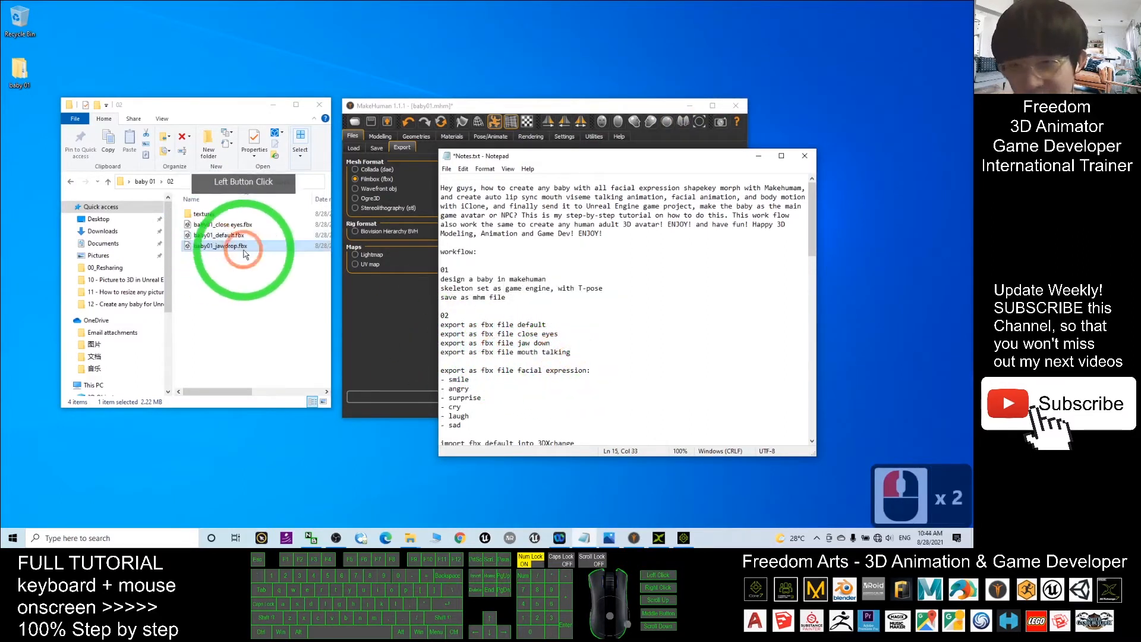
Step: Change "jaw down" to "jaw drop" in the export list of Notes.txt
click(538, 344)
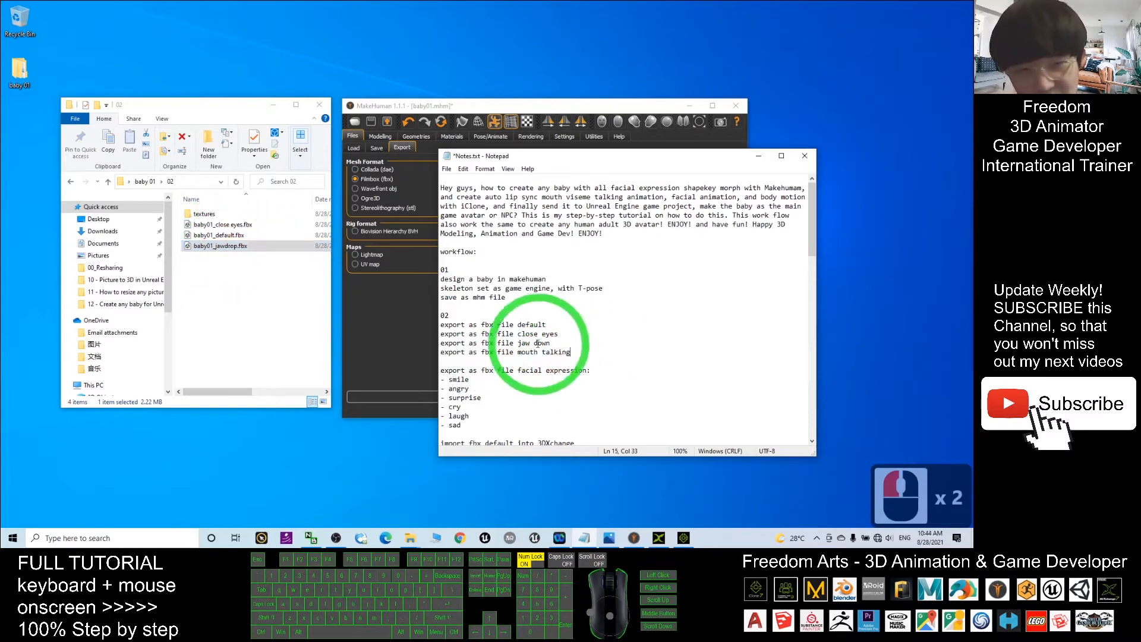
drag(536, 343, 554, 345)
key(BackSpace)
key(BackSpace)
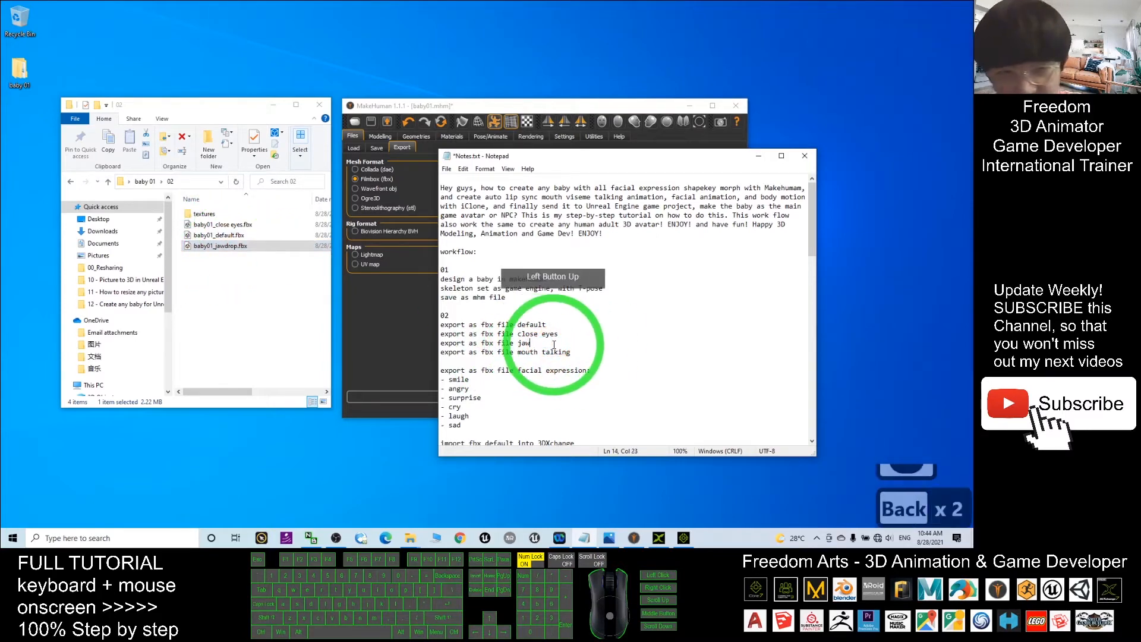
text(drop)
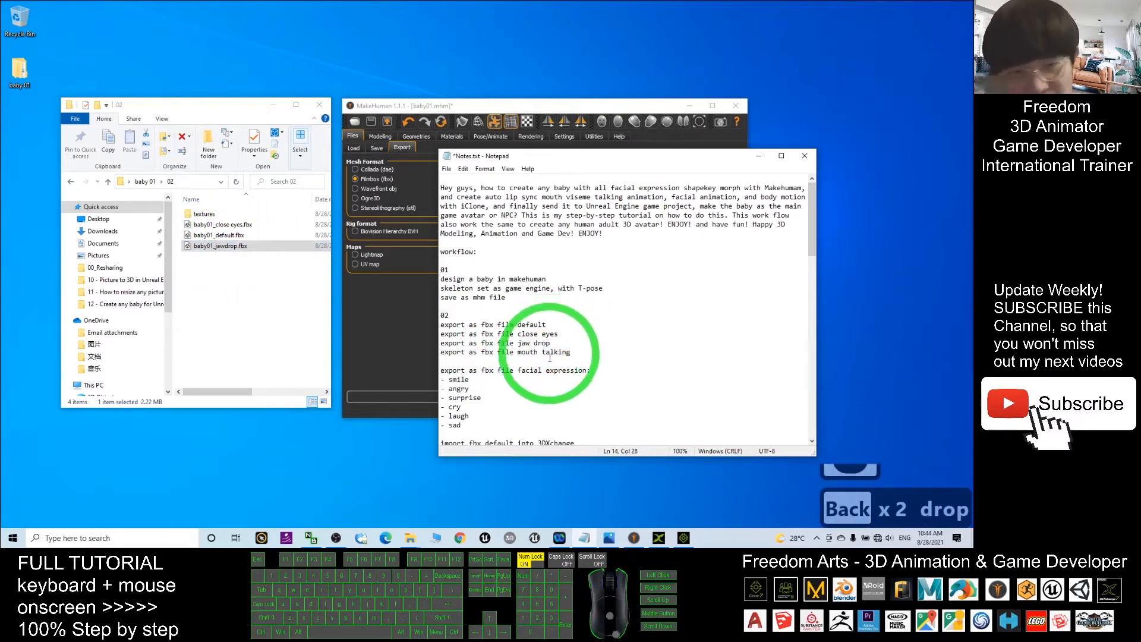
Step: Switch to MakeHuman at full size and reset the baby's facial expression to None
double_click(622, 108)
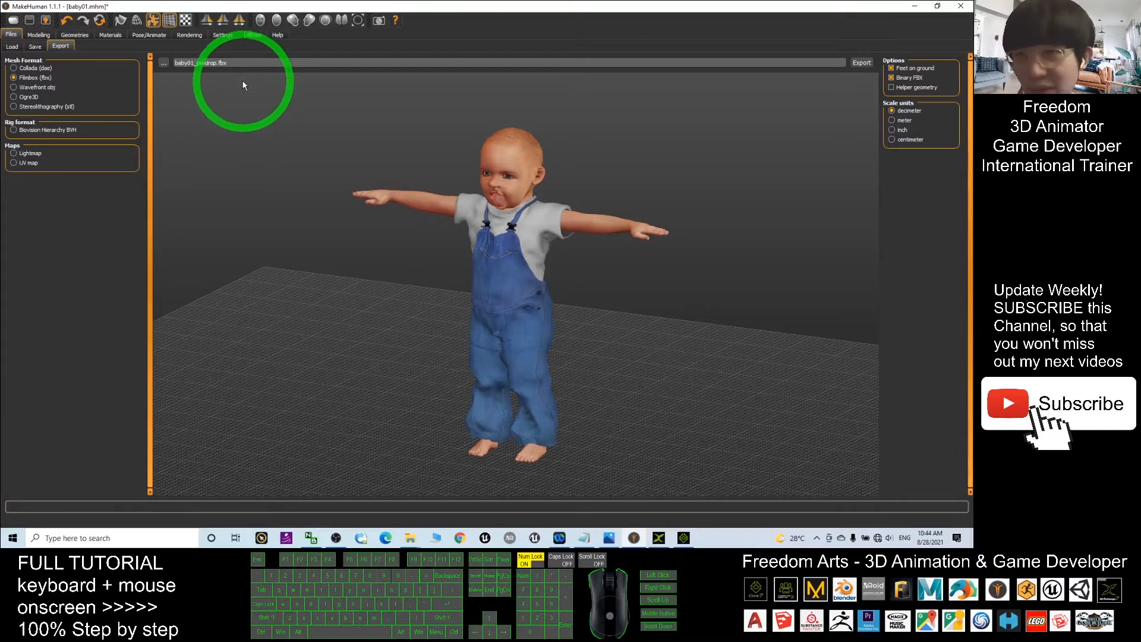
click(250, 35)
click(251, 35)
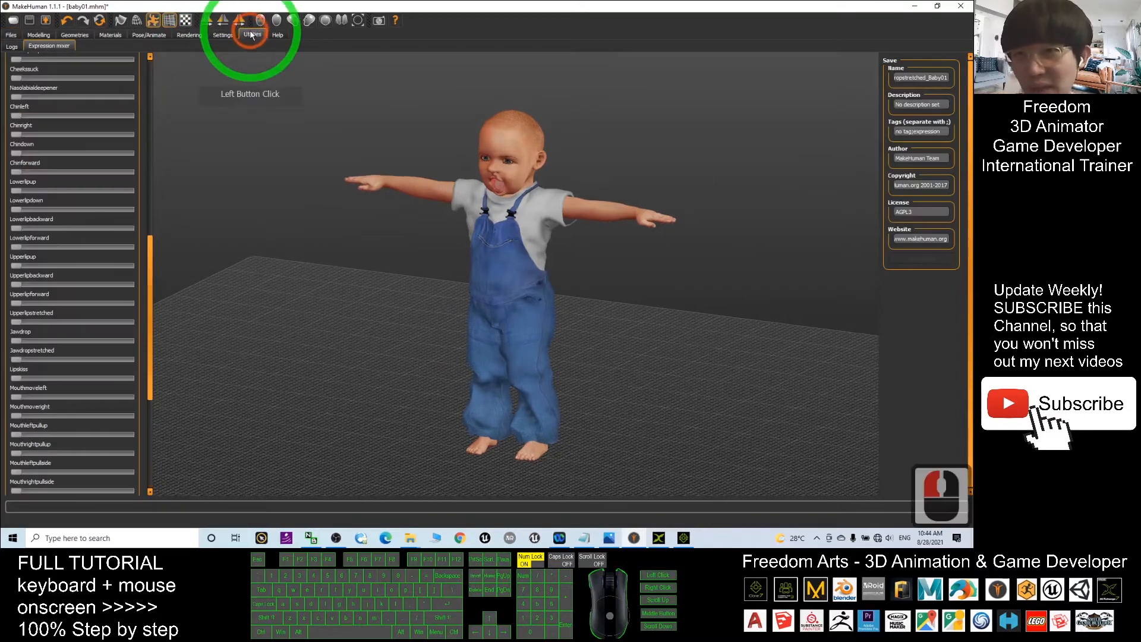
drag(149, 271, 177, 68)
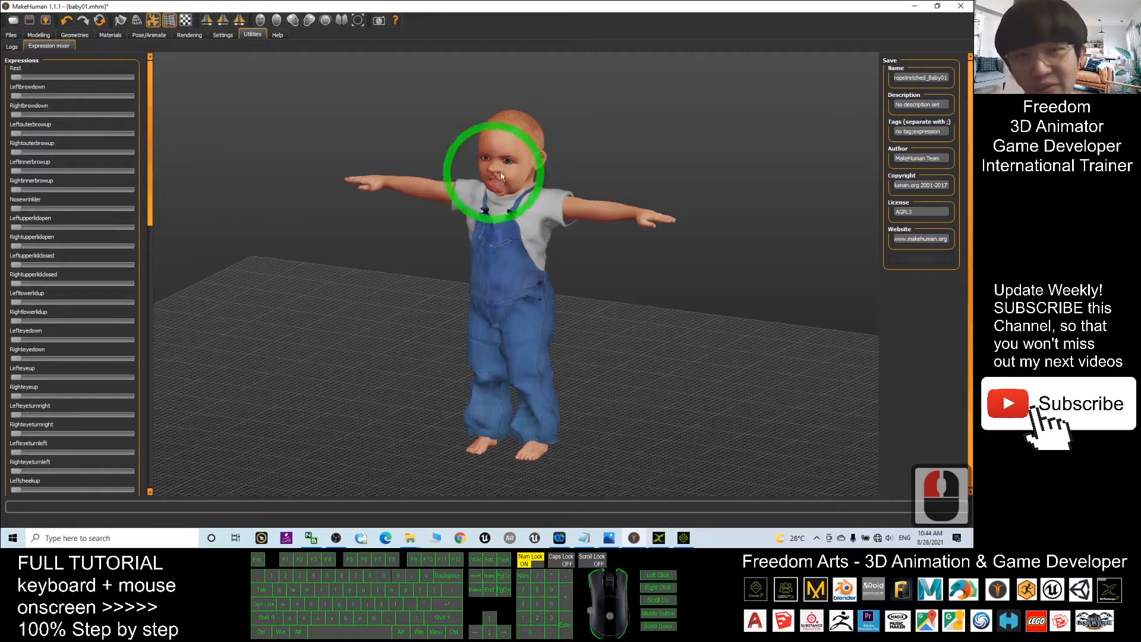
click(154, 35)
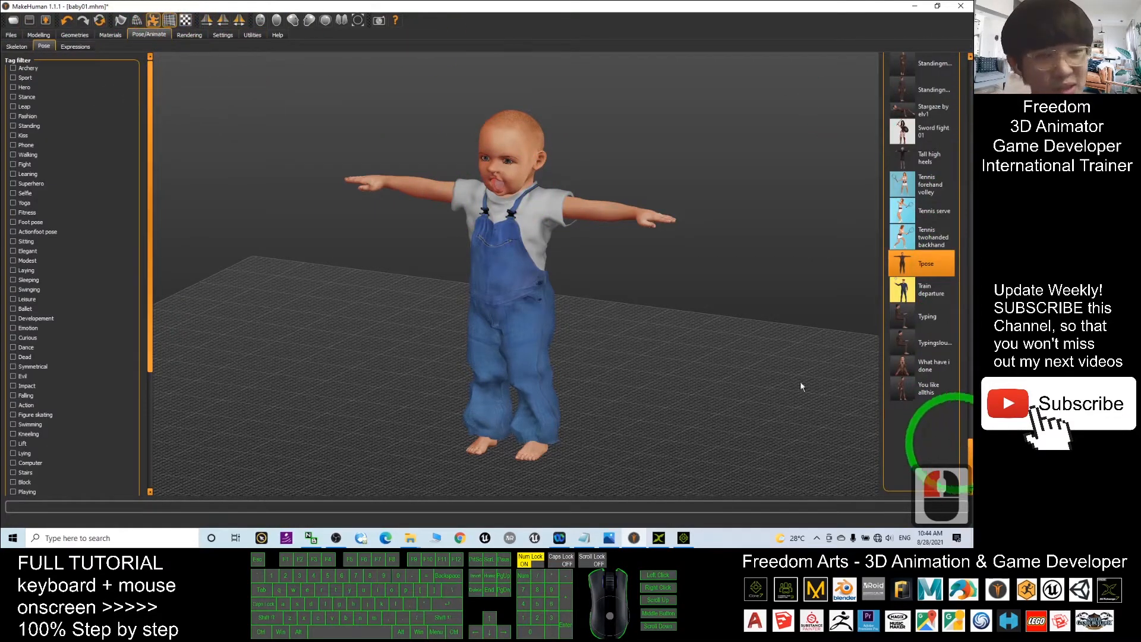
click(66, 46)
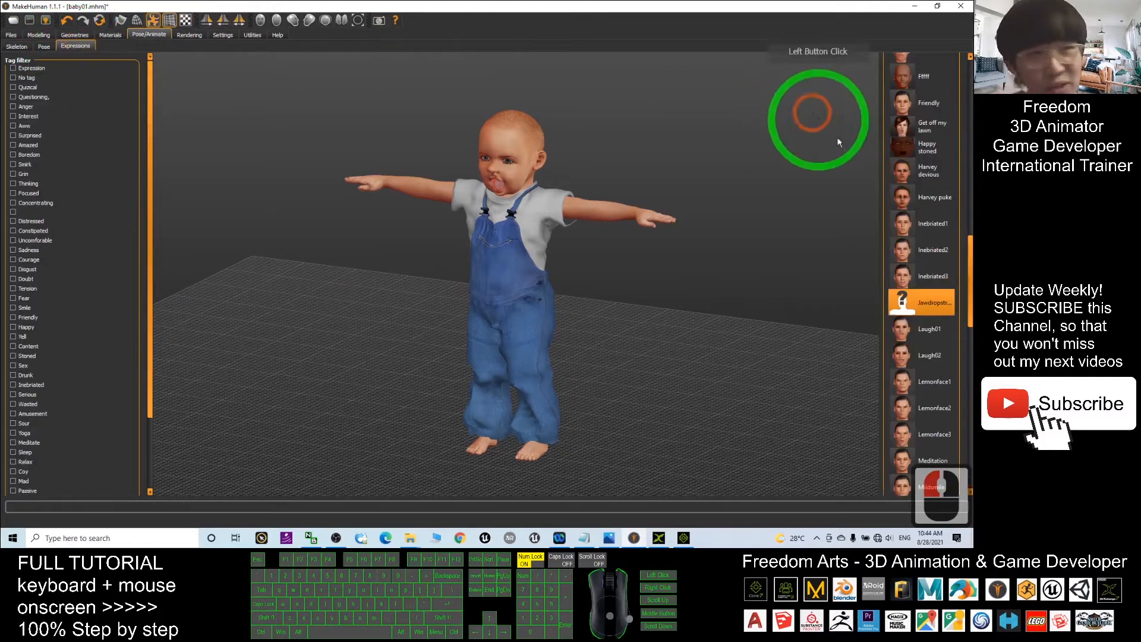
drag(971, 263, 971, 89)
double_click(928, 130)
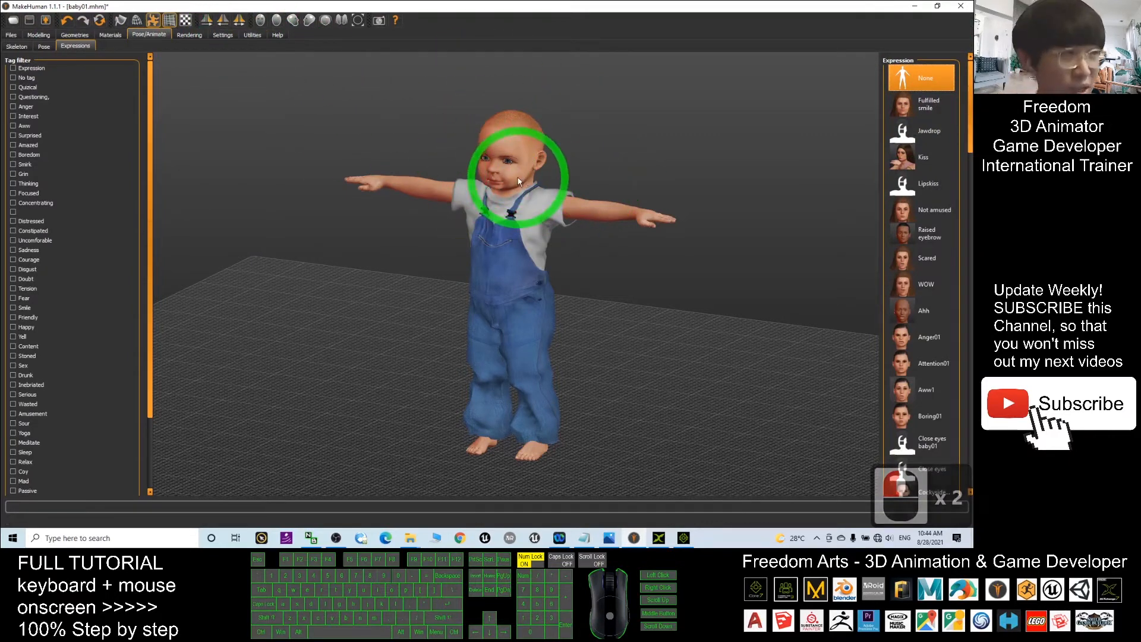
Step: In the expression mixer, try Jawdrop on the baby's face, return it to zero and raise Jawdropstretched to nearly halfway
click(249, 36)
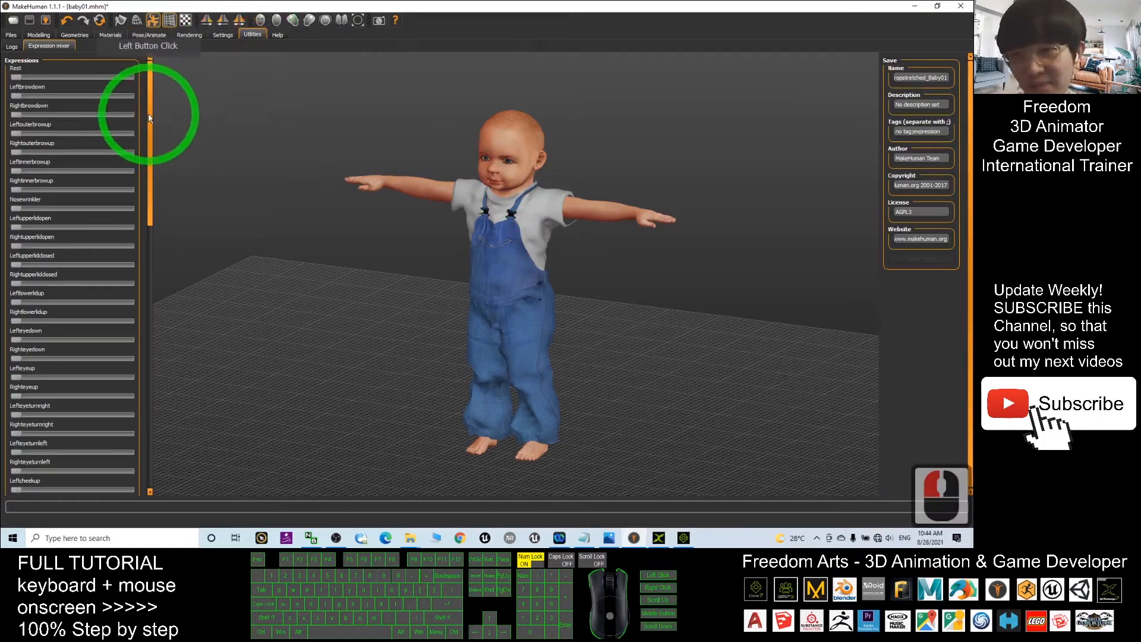
drag(148, 117, 152, 320)
scroll(577, 165, up, 7)
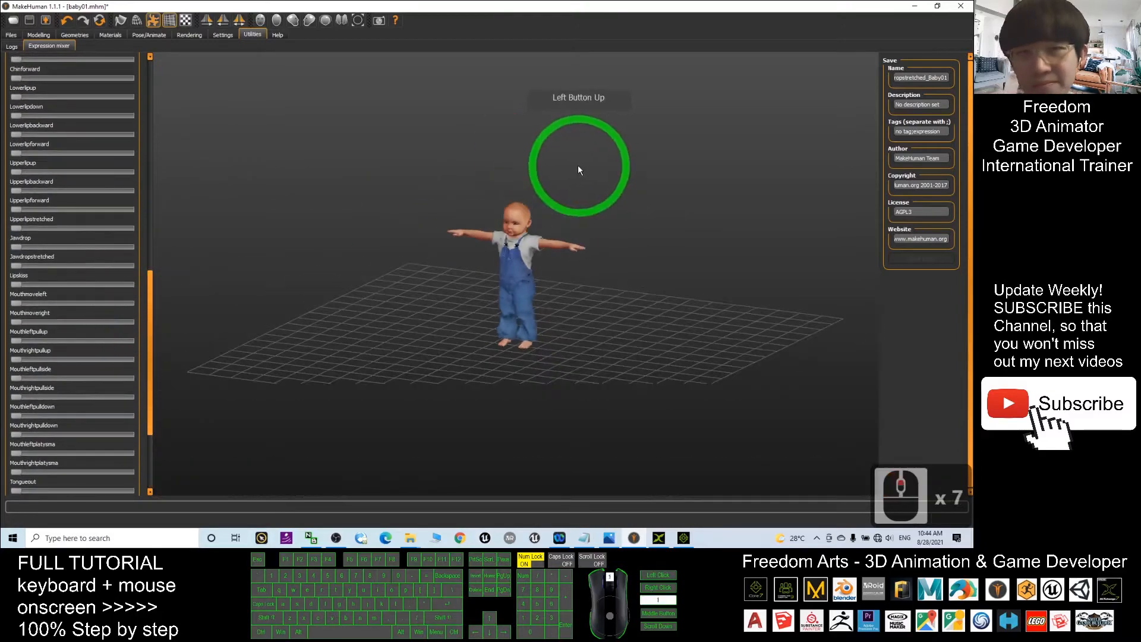
scroll(577, 167, up, 20)
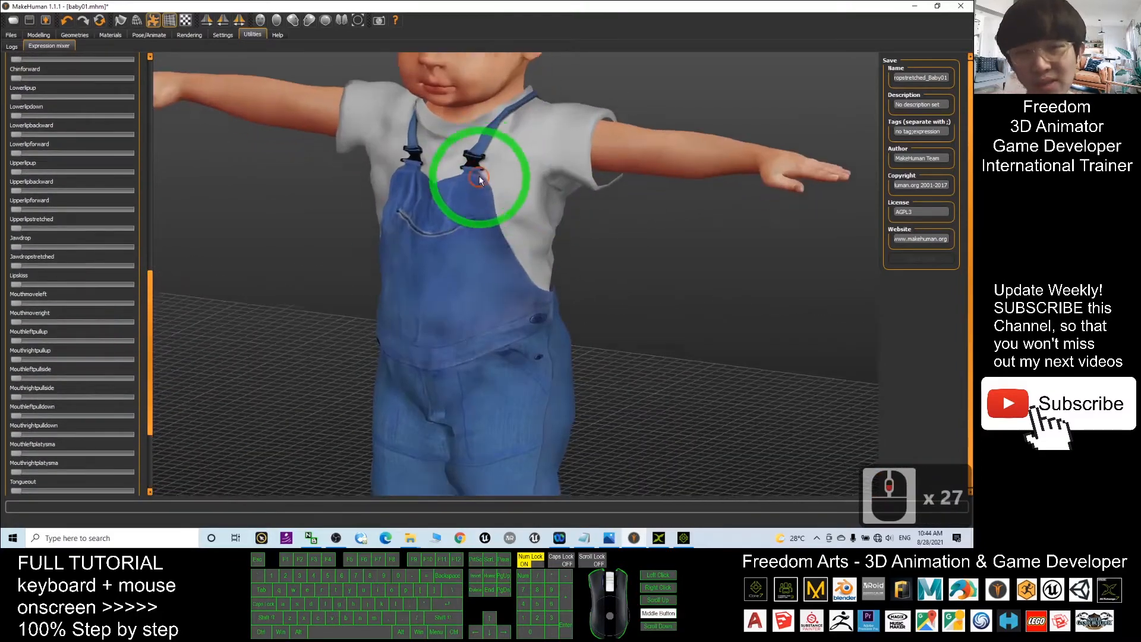
middle_drag(479, 177, 458, 295)
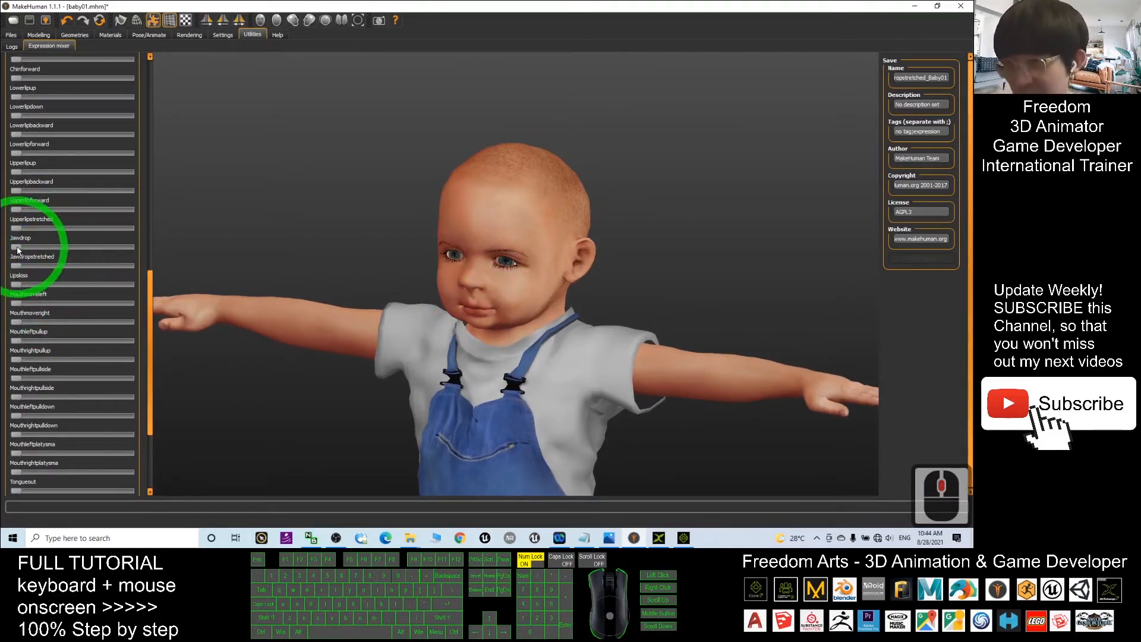
drag(24, 249, 71, 248)
right_drag(783, 382, 783, 382)
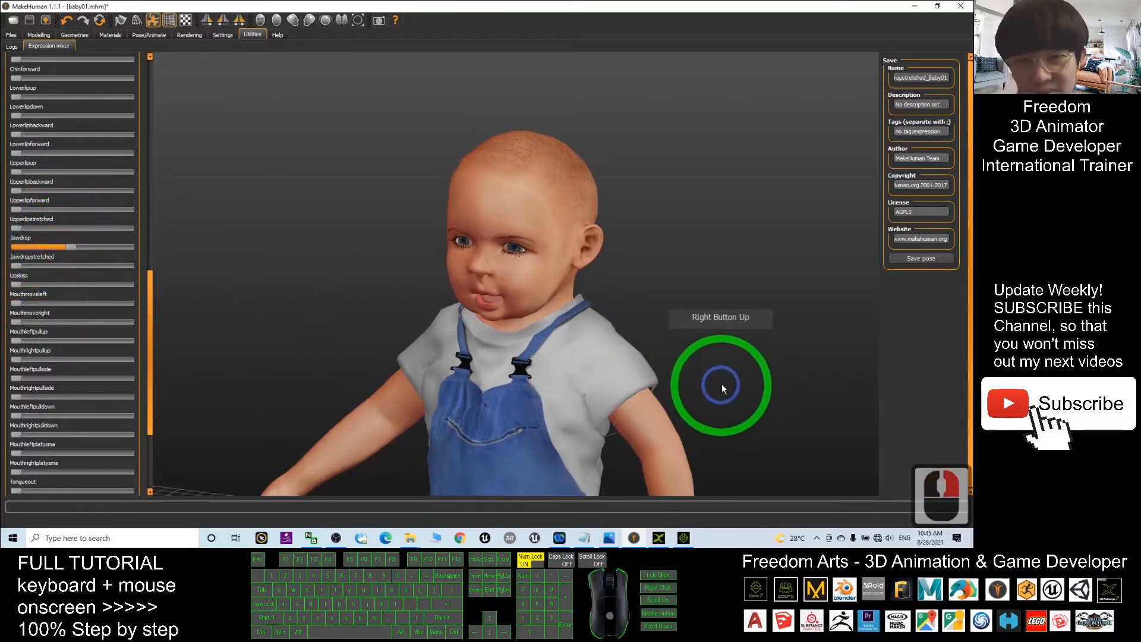
drag(783, 382, 756, 380)
mouse_move(71, 248)
mouse_down()
mouse_move(5, 250)
mouse_move(67, 269)
mouse_up()
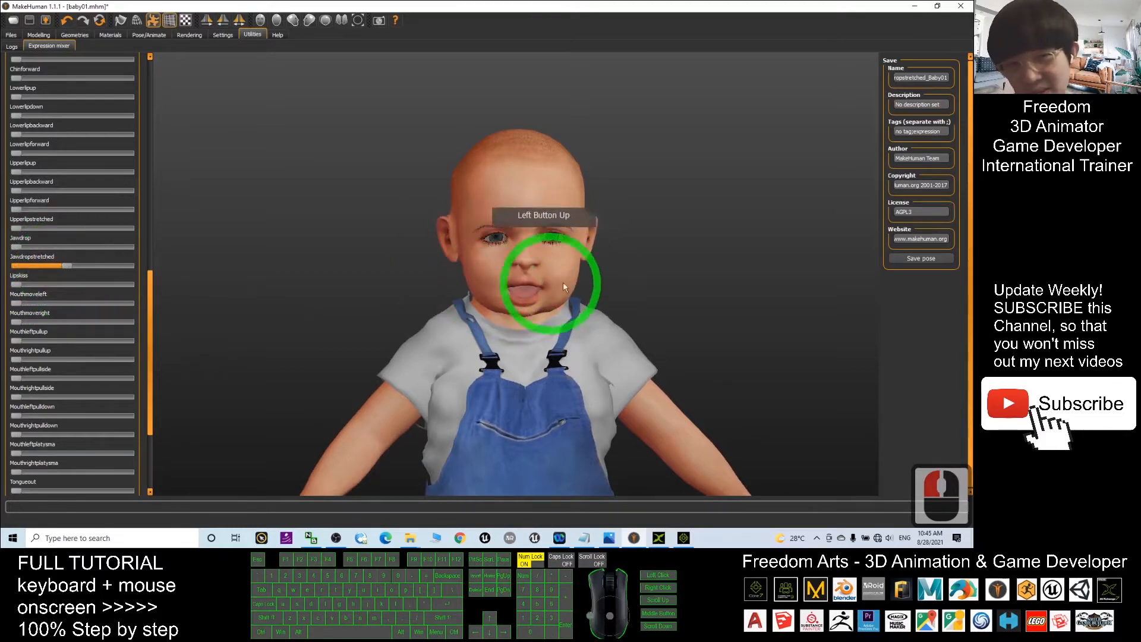
drag(773, 301, 736, 298)
click(67, 266)
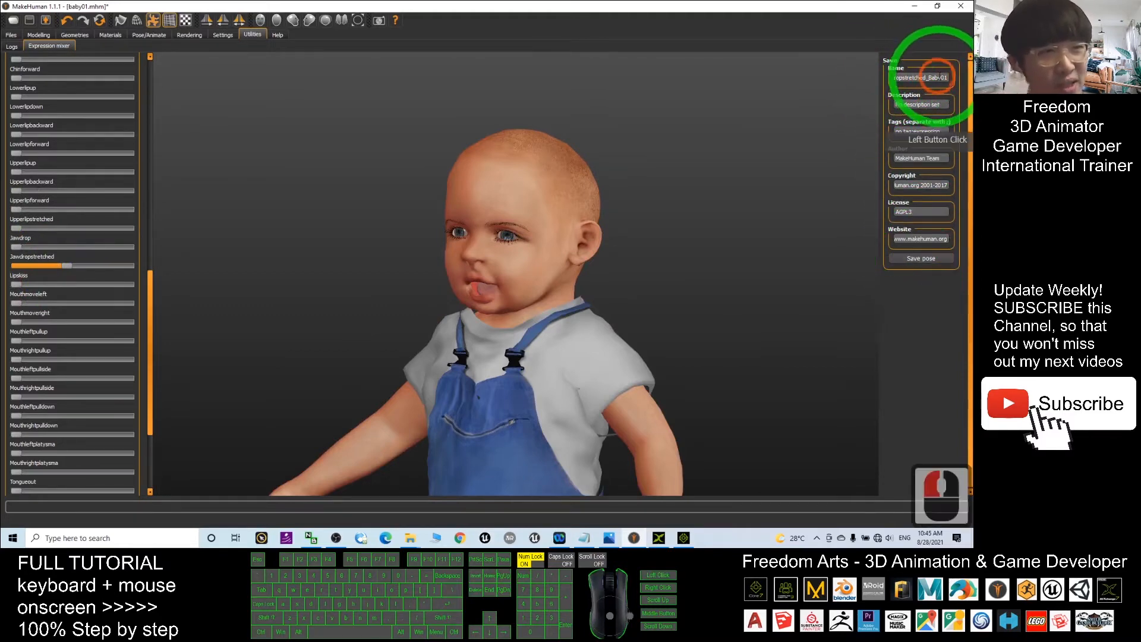
Step: Name the mixed expression Talking_Baby01 and copy that name
double_click(938, 77)
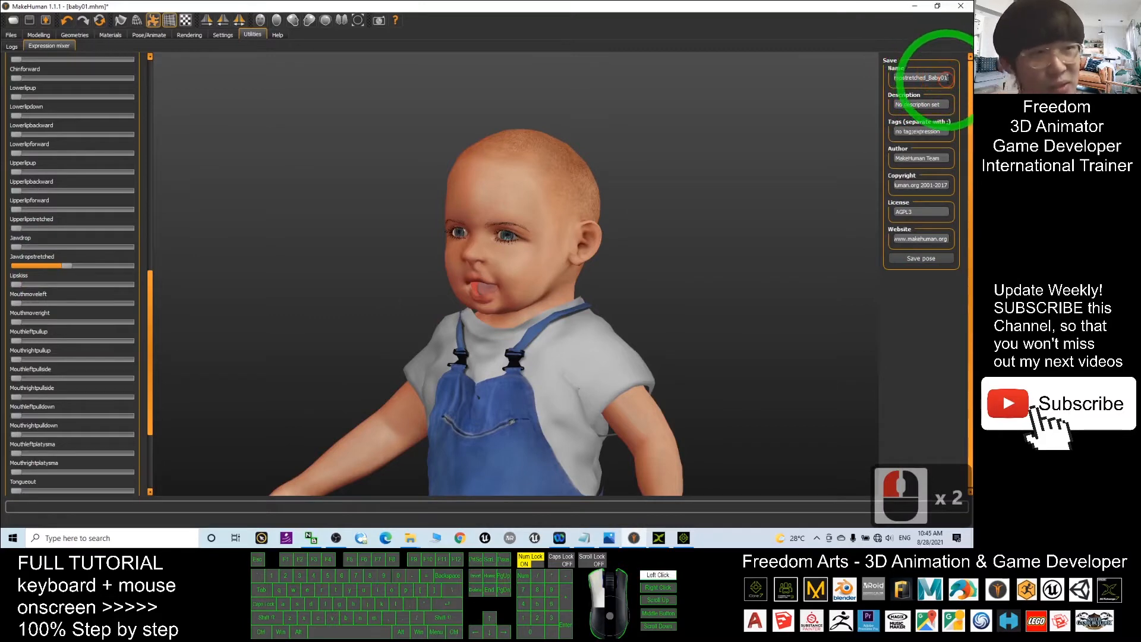
key(BackSpace)
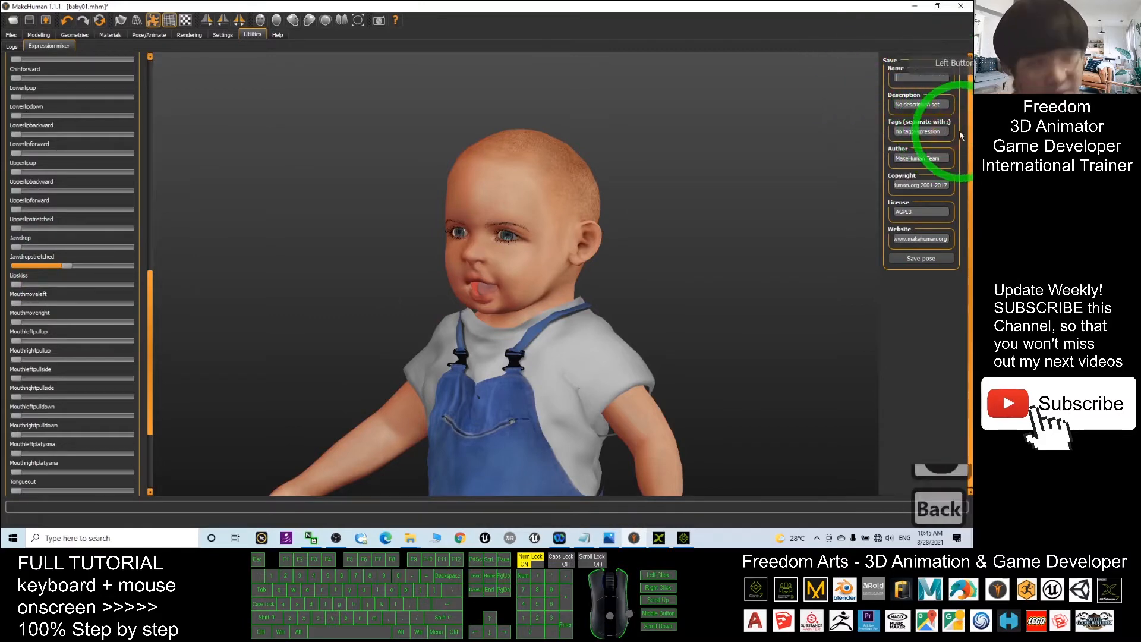
click(909, 77)
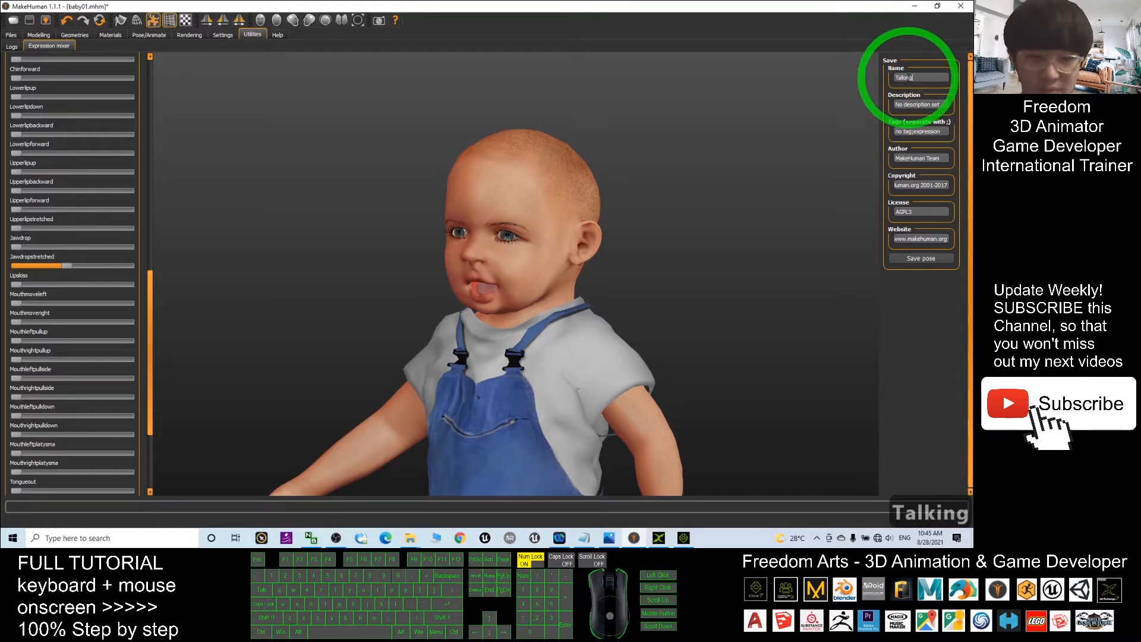
text(Talking_Bab)
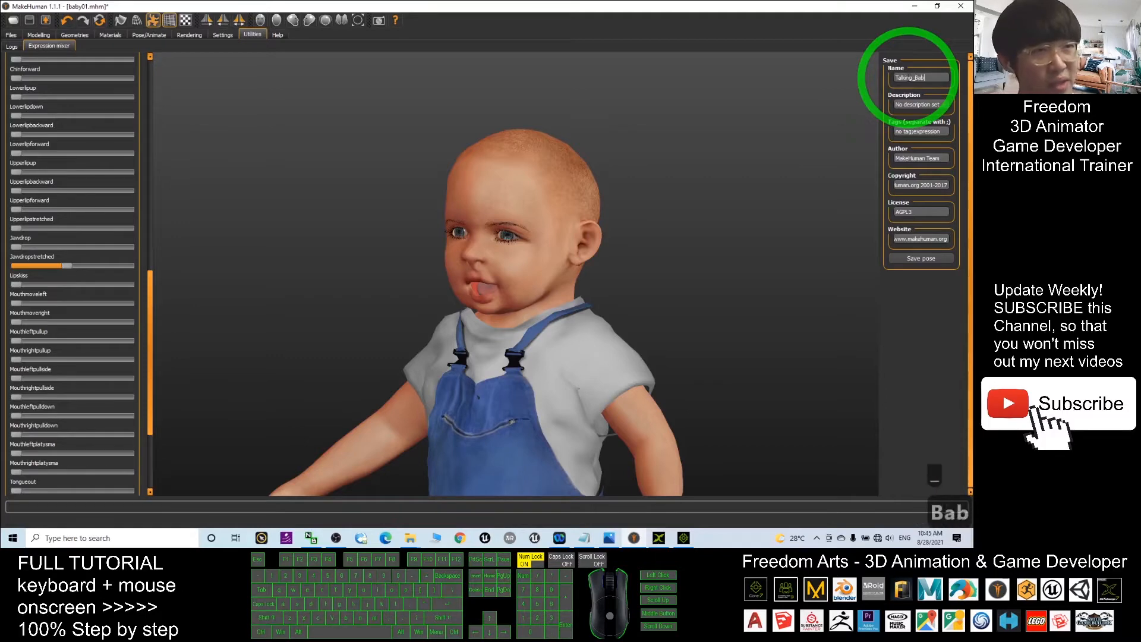
text(y01)
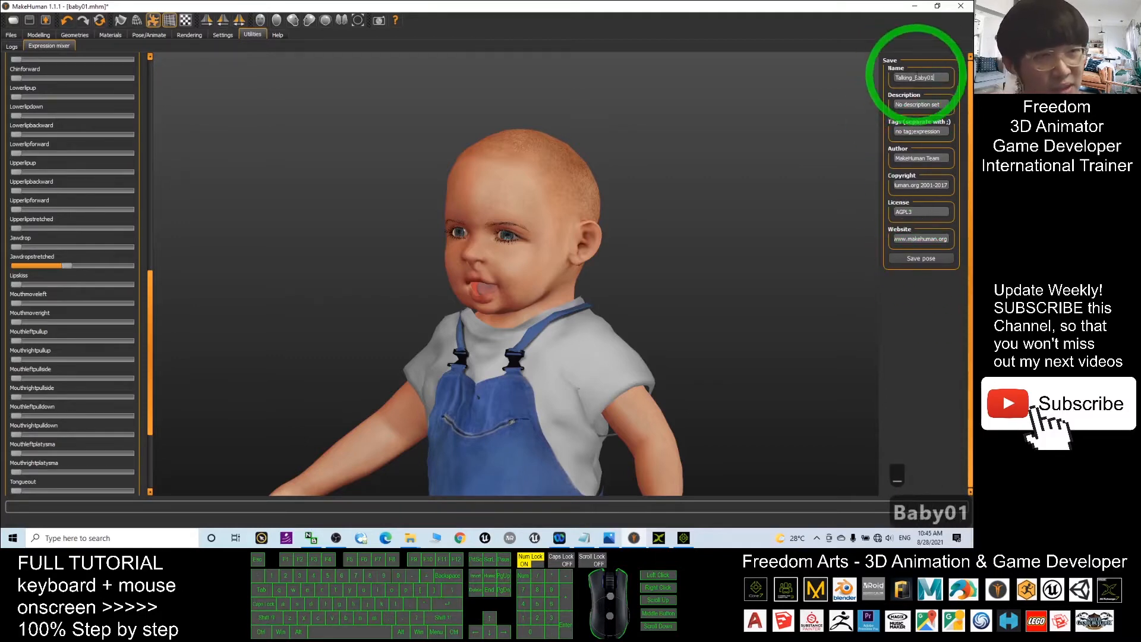
drag(949, 78, 903, 79)
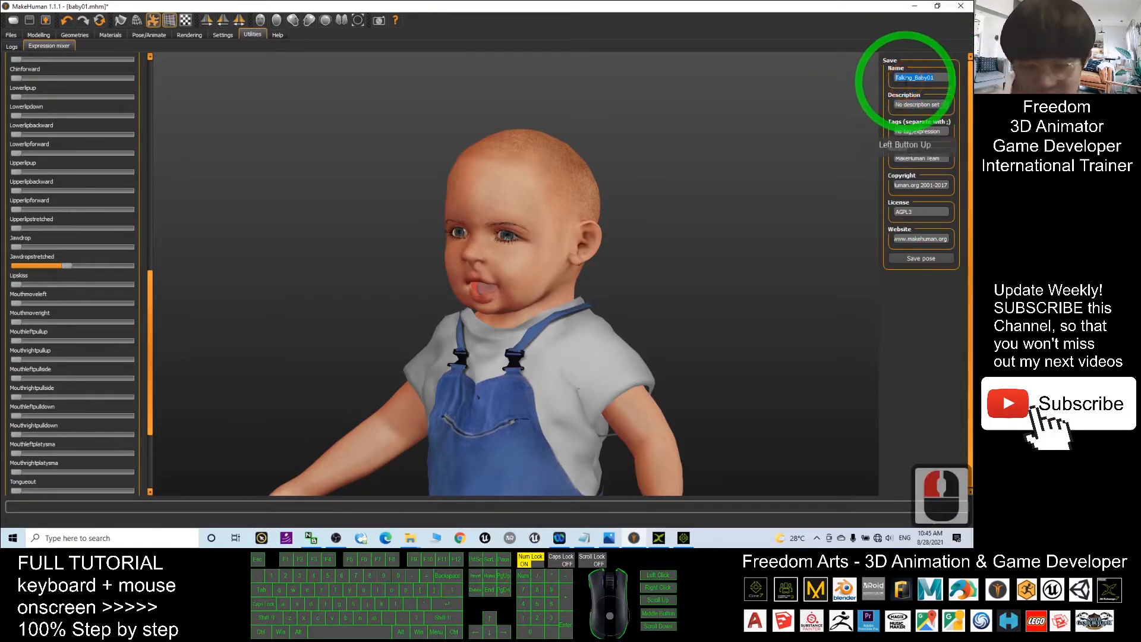
key(ctrl+c)
Step: Save the expression as Talking_Baby01 in the Documents folder makehuman\v1\data\expressions
click(930, 259)
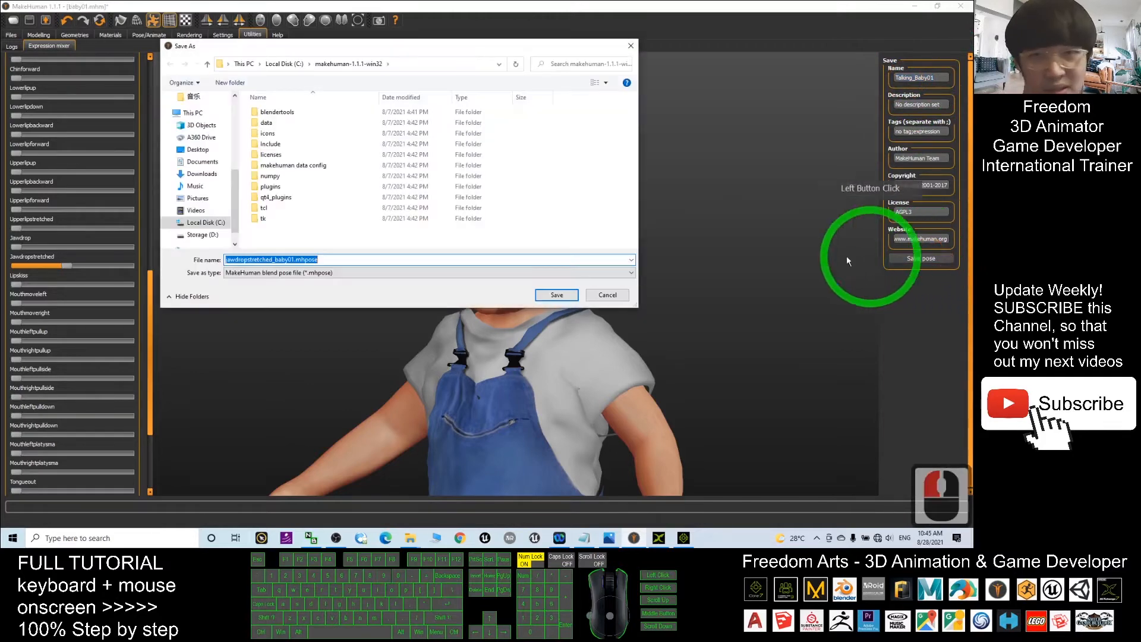
click(203, 163)
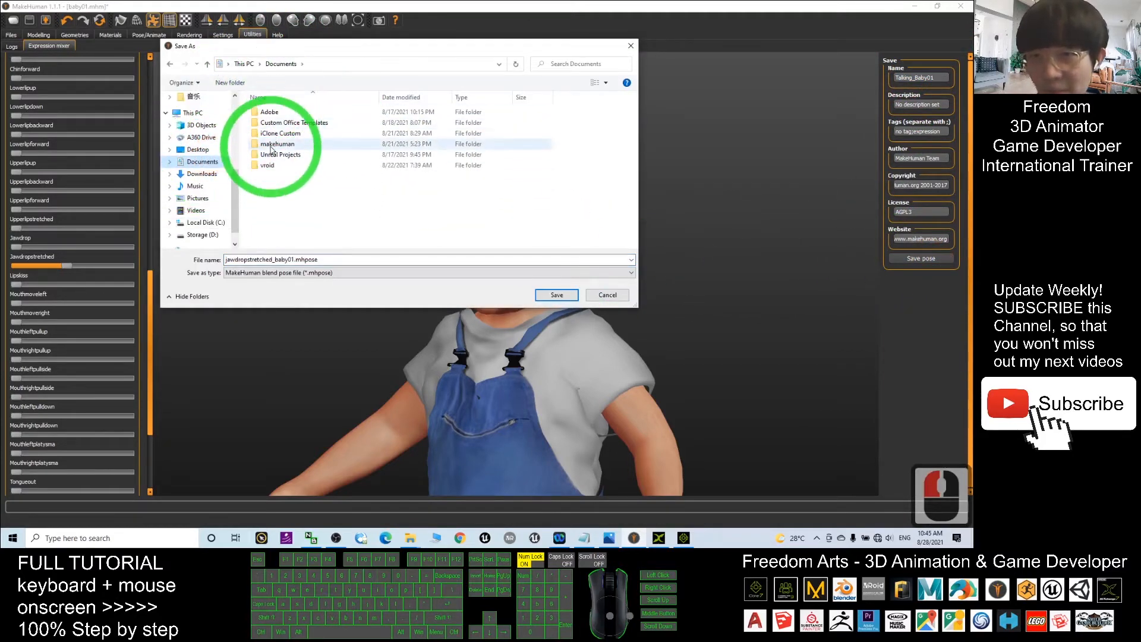
double_click(271, 144)
double_click(268, 111)
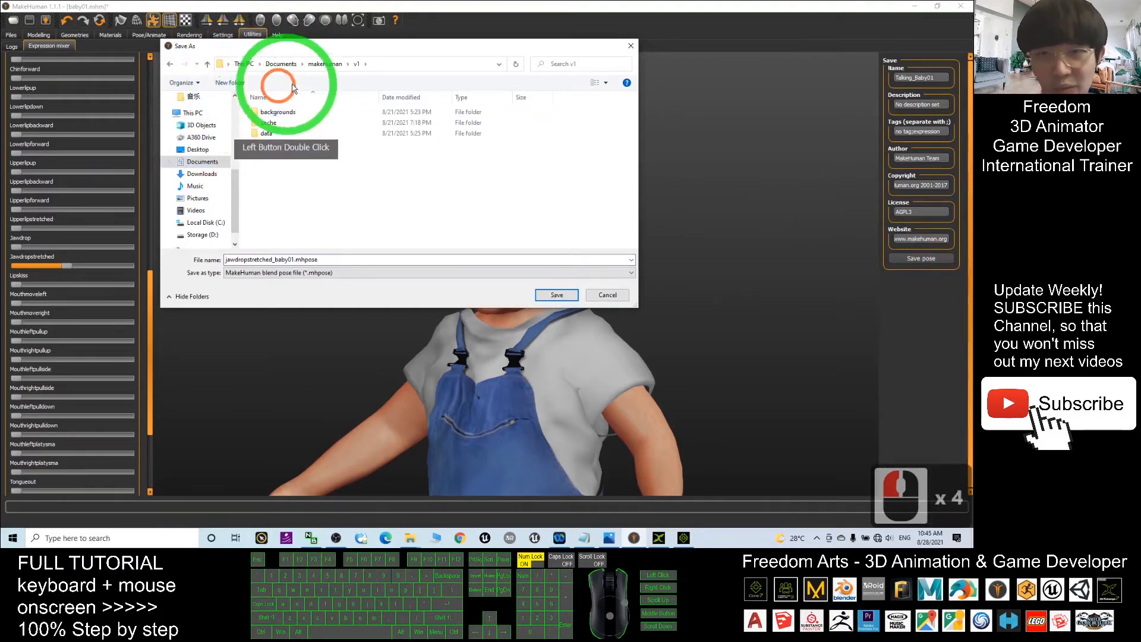
double_click(266, 133)
double_click(268, 122)
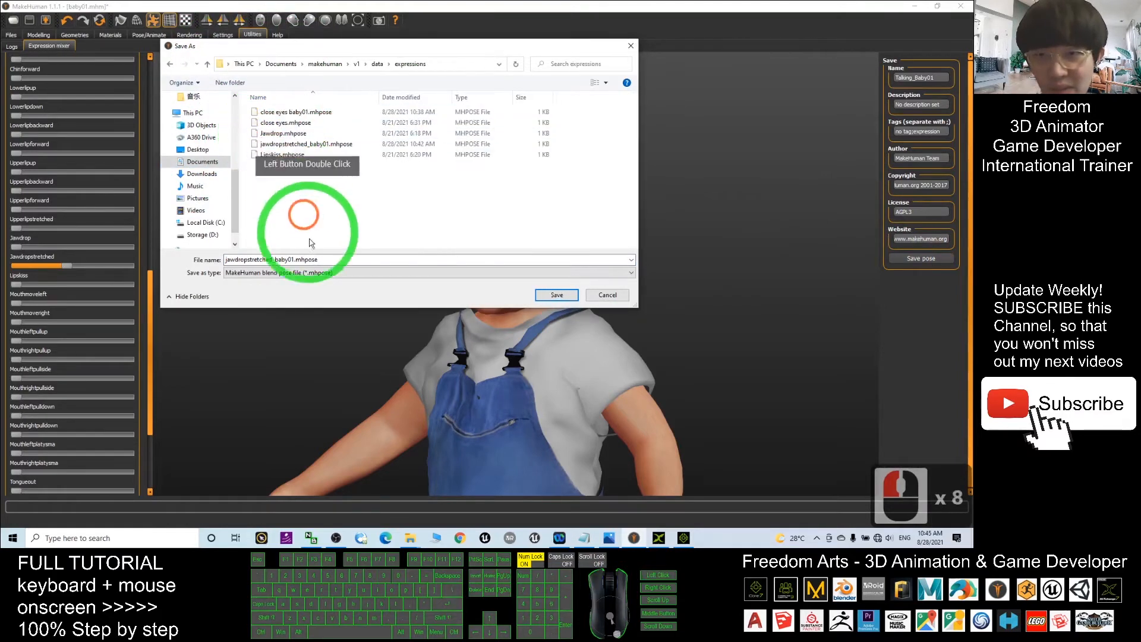
drag(323, 260, 178, 259)
key(ctrl+v)
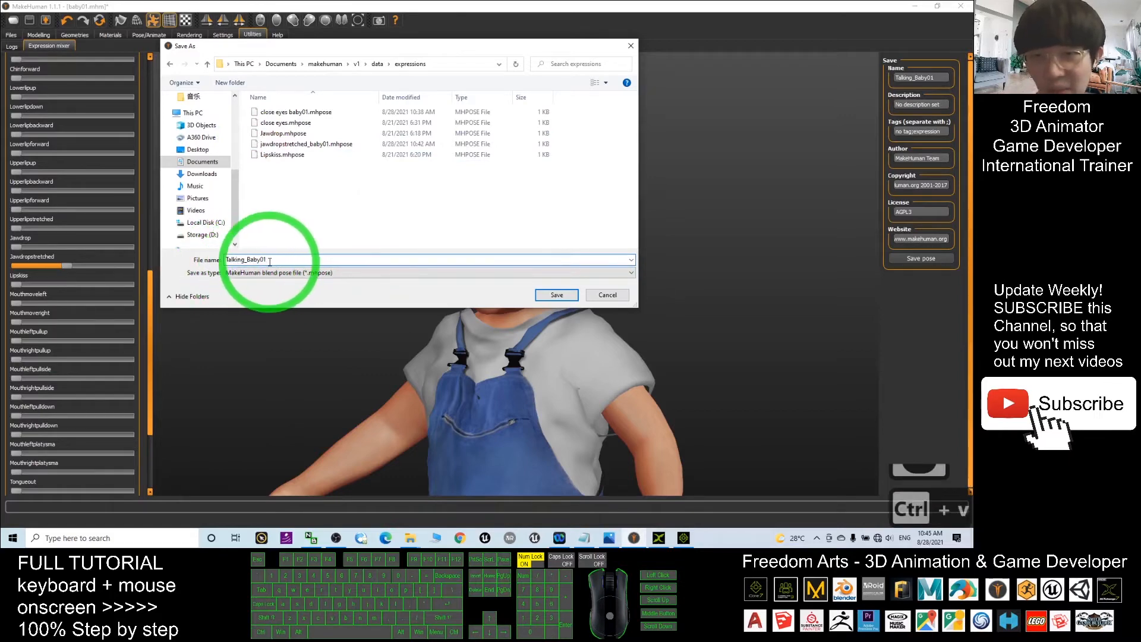
click(557, 295)
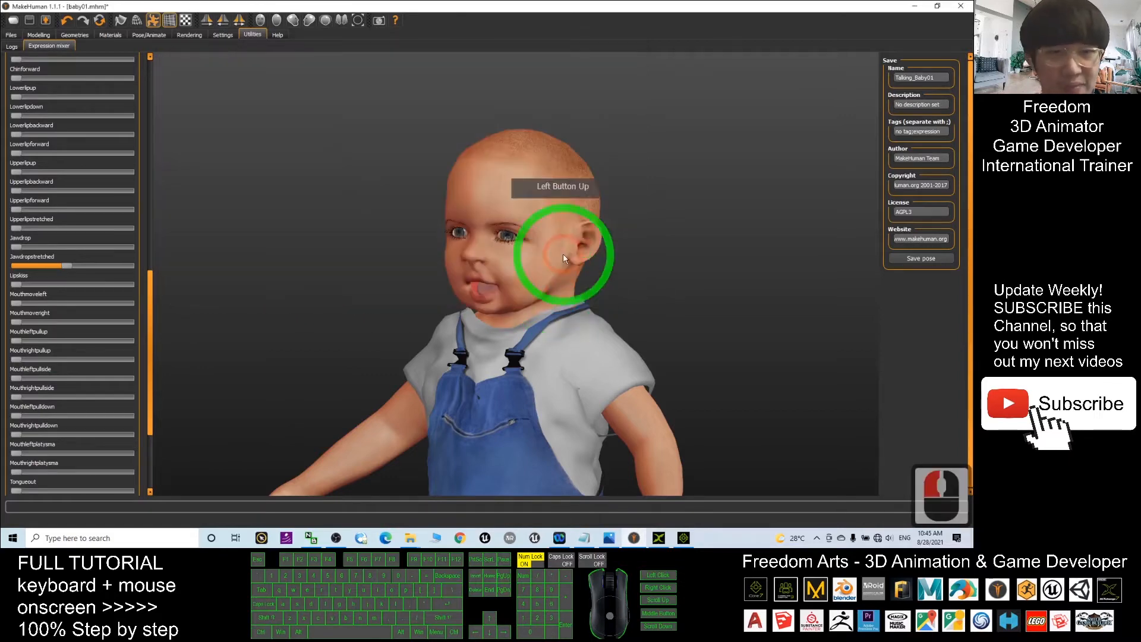
Step: Check the talking mouth from the front and return Jawdropstretched to zero
drag(680, 317, 543, 289)
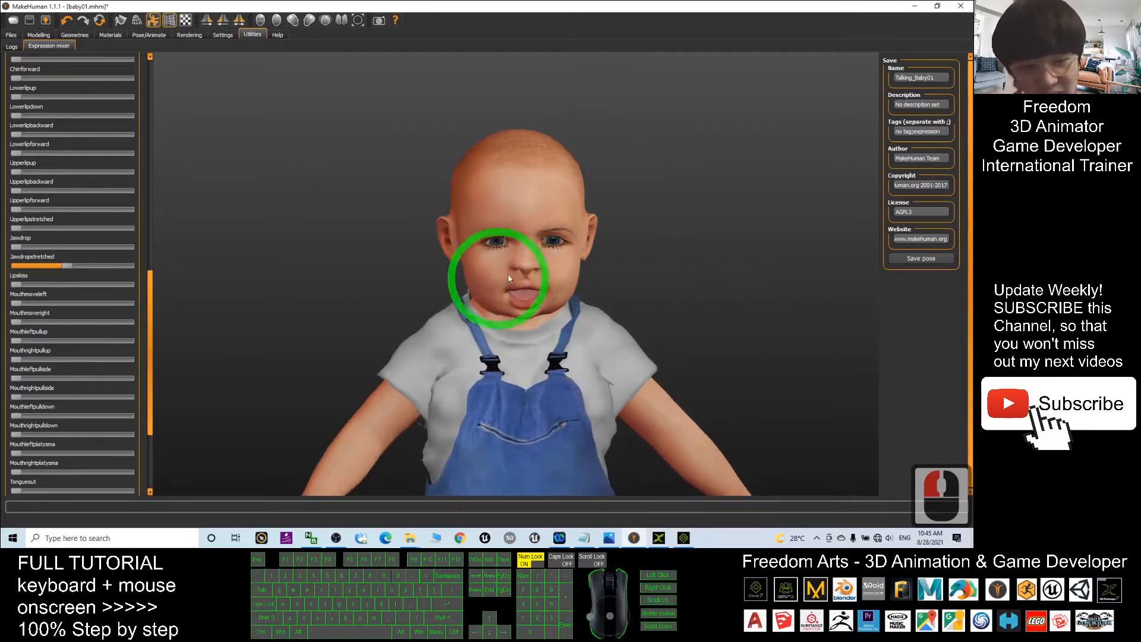
drag(797, 273, 844, 267)
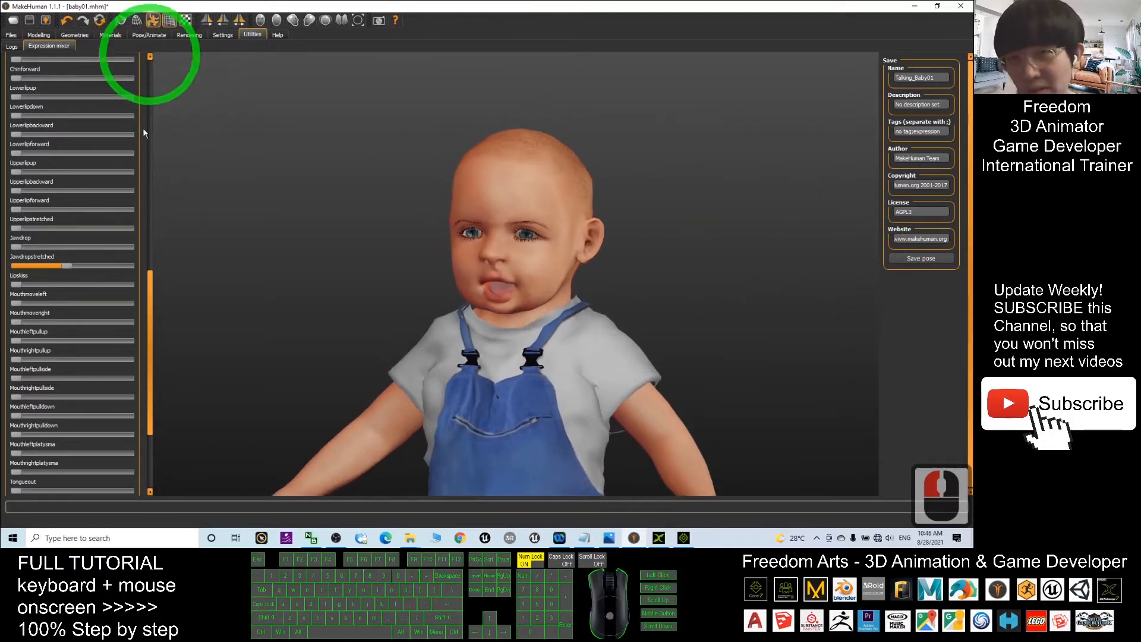
drag(67, 268, 23, 271)
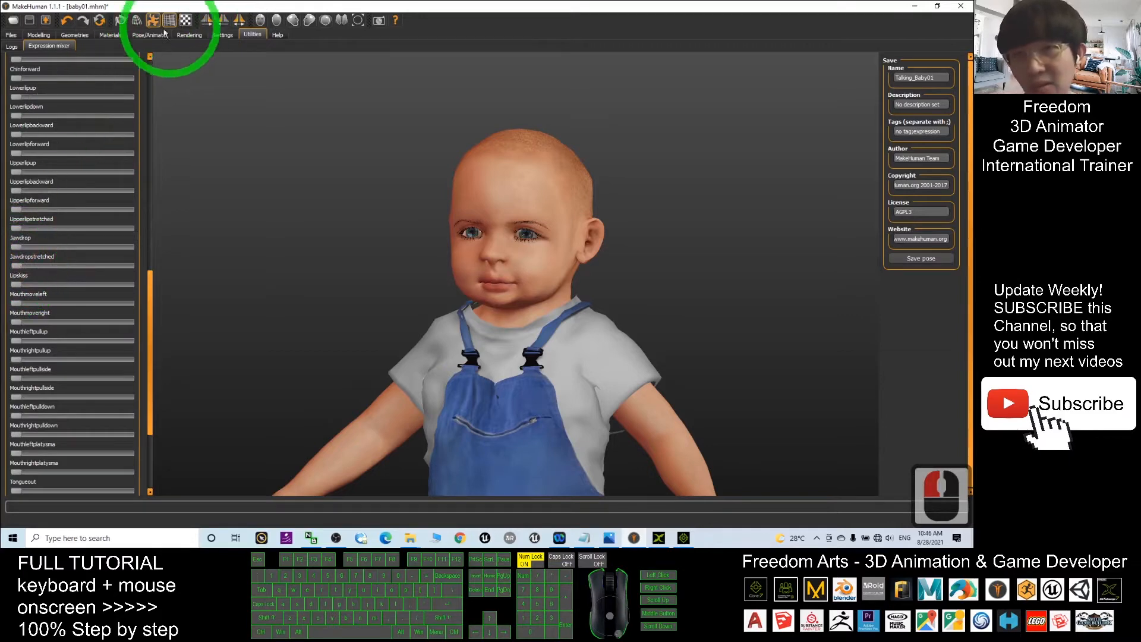
Step: Apply the saved Talking Baby01 expression to the baby's face
click(137, 35)
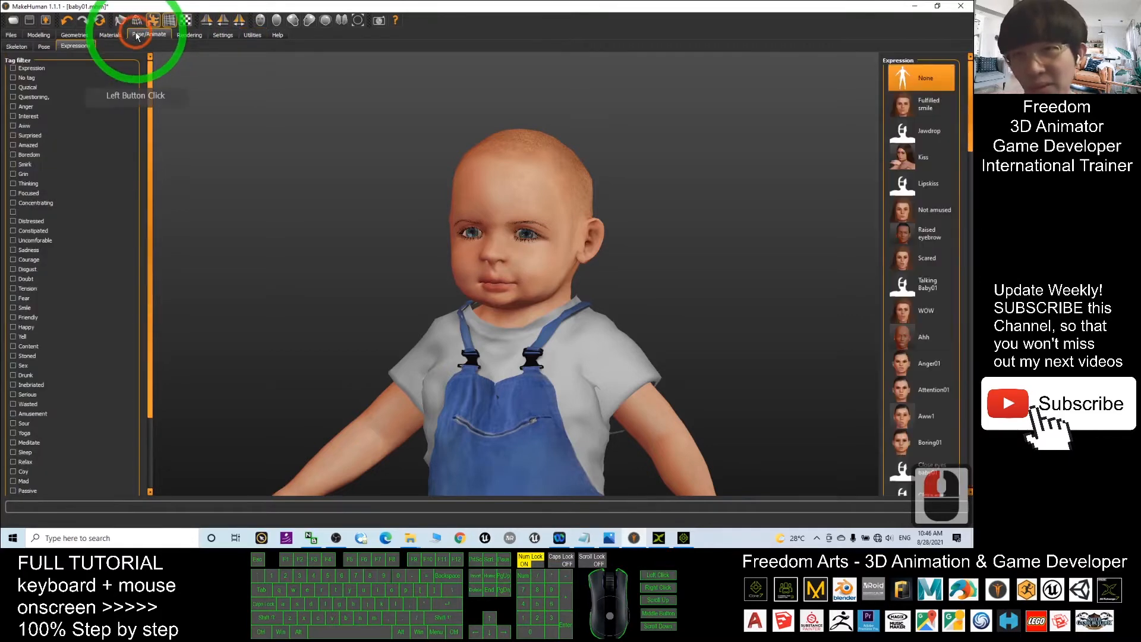
click(76, 48)
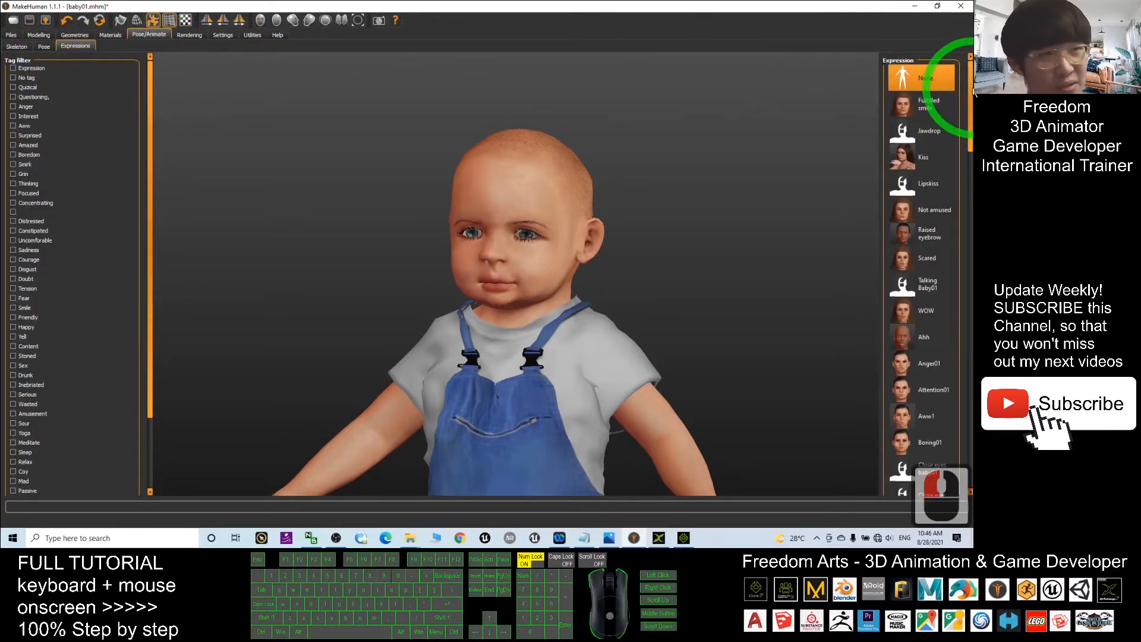
scroll(927, 179, down, 3)
click(924, 208)
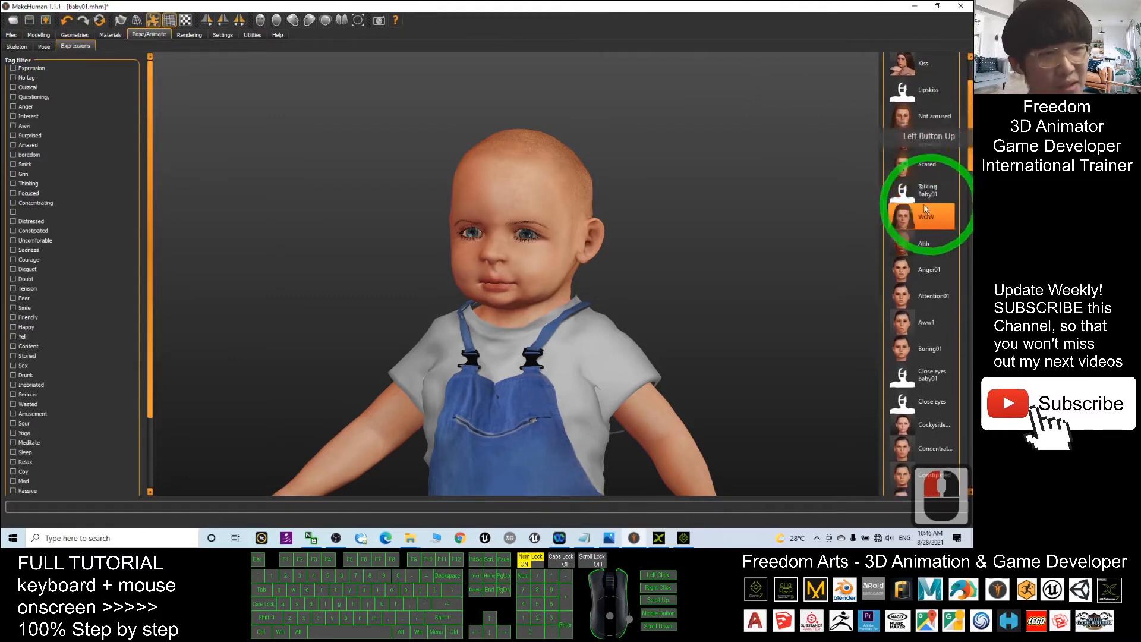
click(945, 195)
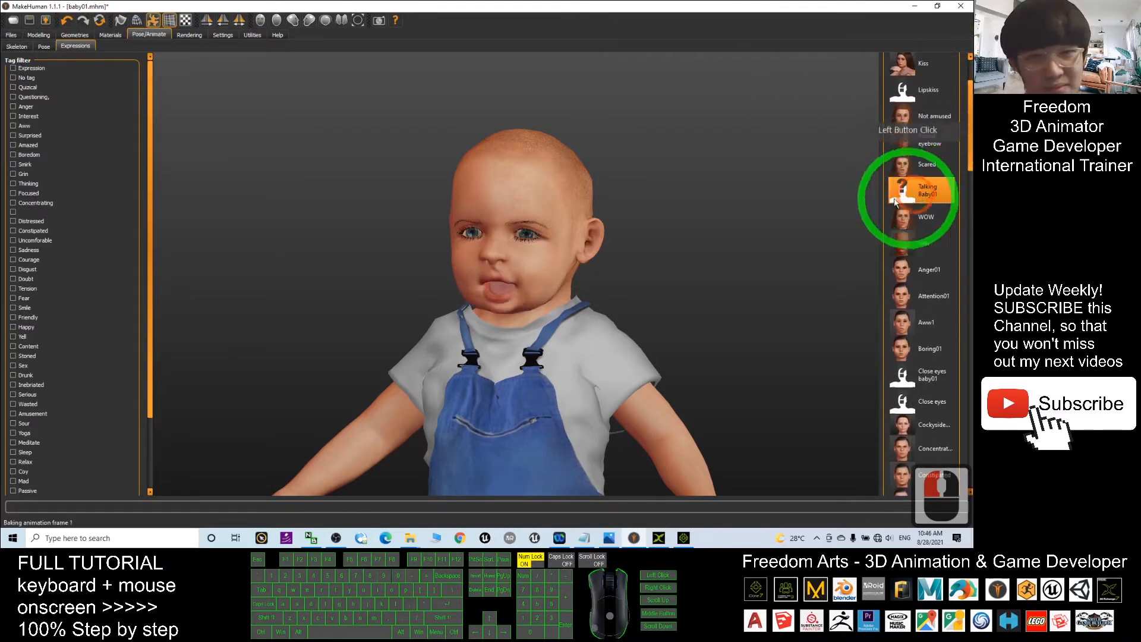
scroll(728, 228, up, 6)
scroll(728, 228, down, 18)
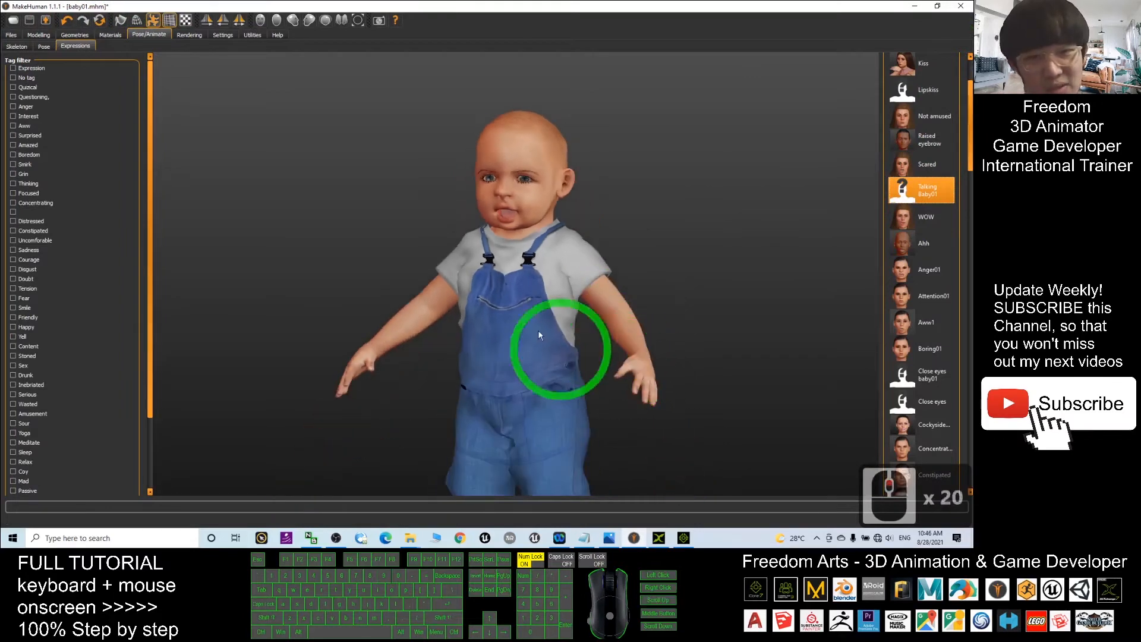
Step: Put the talking baby in the Tpose pose and open the export settings
click(44, 47)
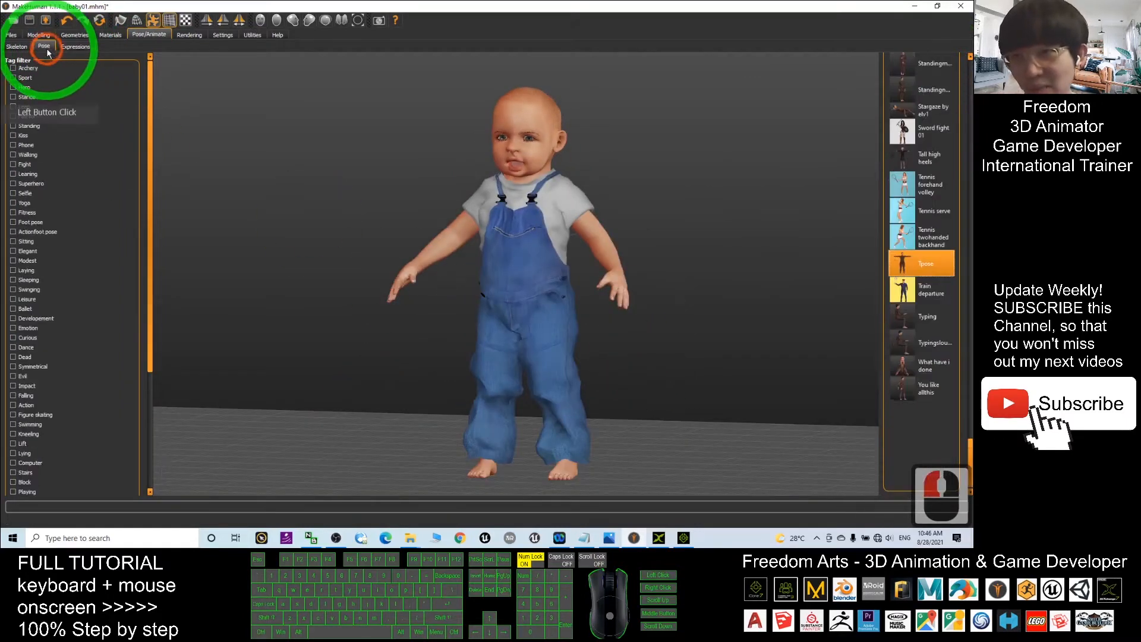
drag(147, 189, 107, 62)
click(42, 45)
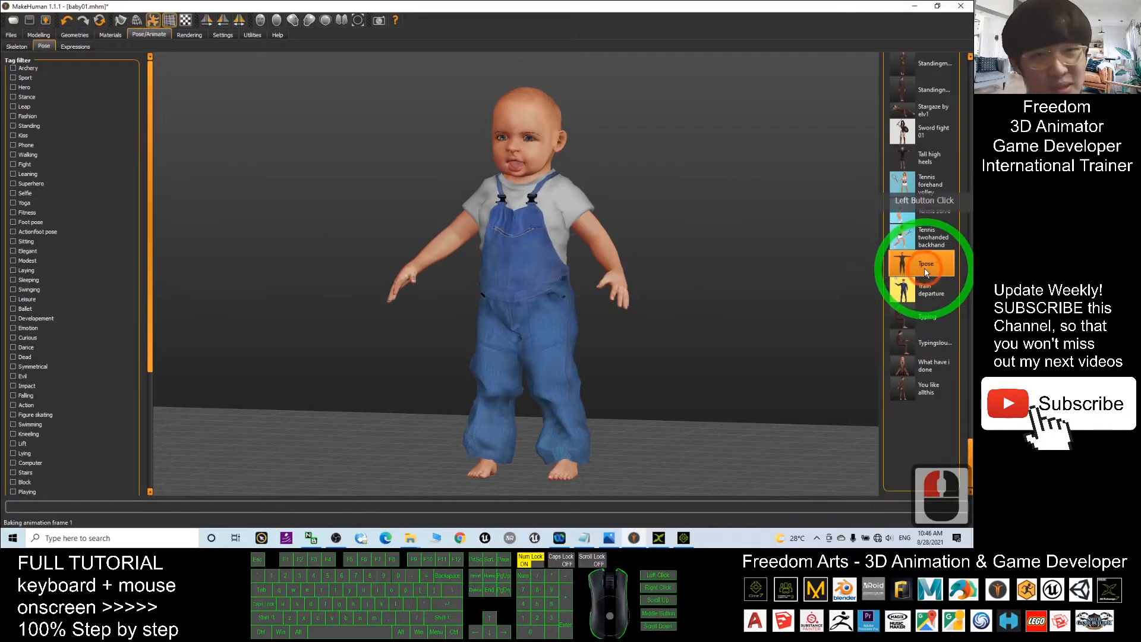
drag(631, 359, 500, 240)
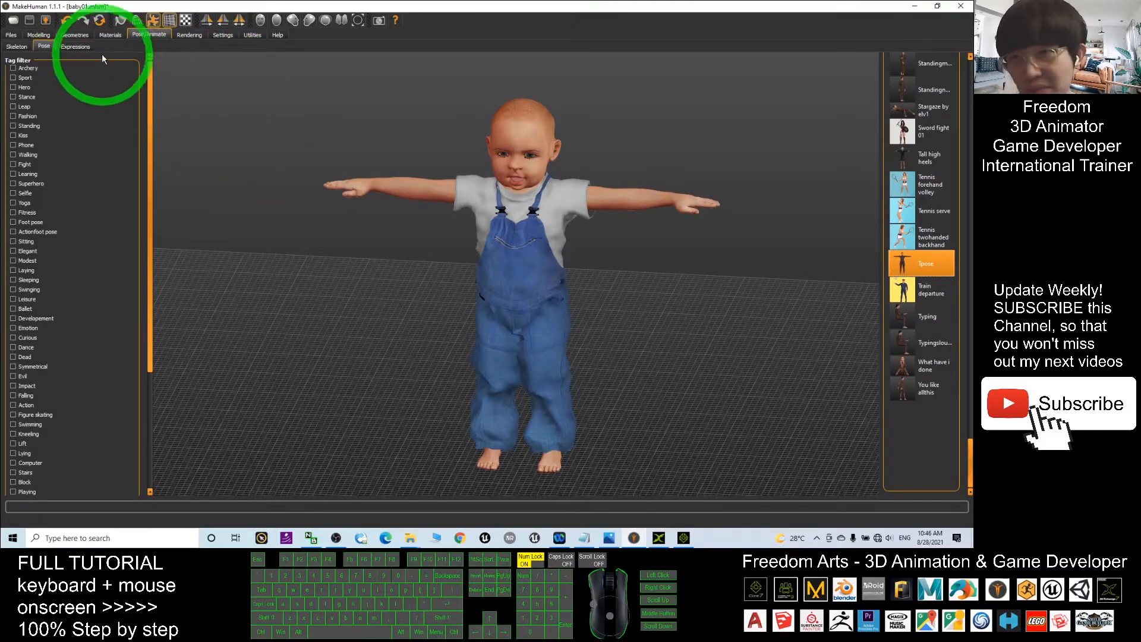
click(48, 22)
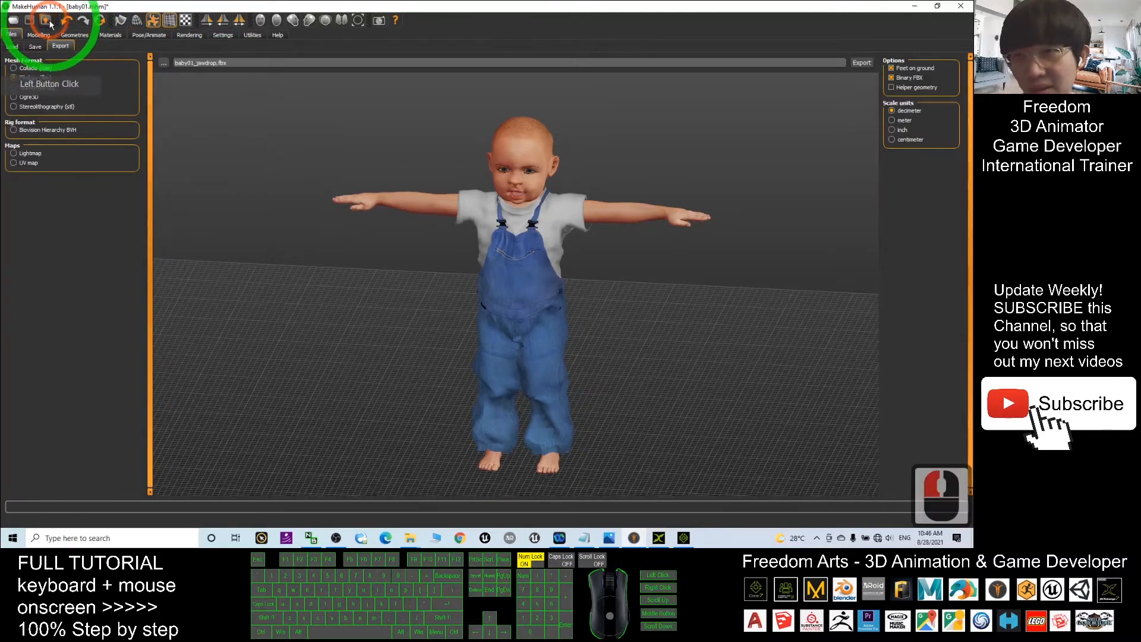
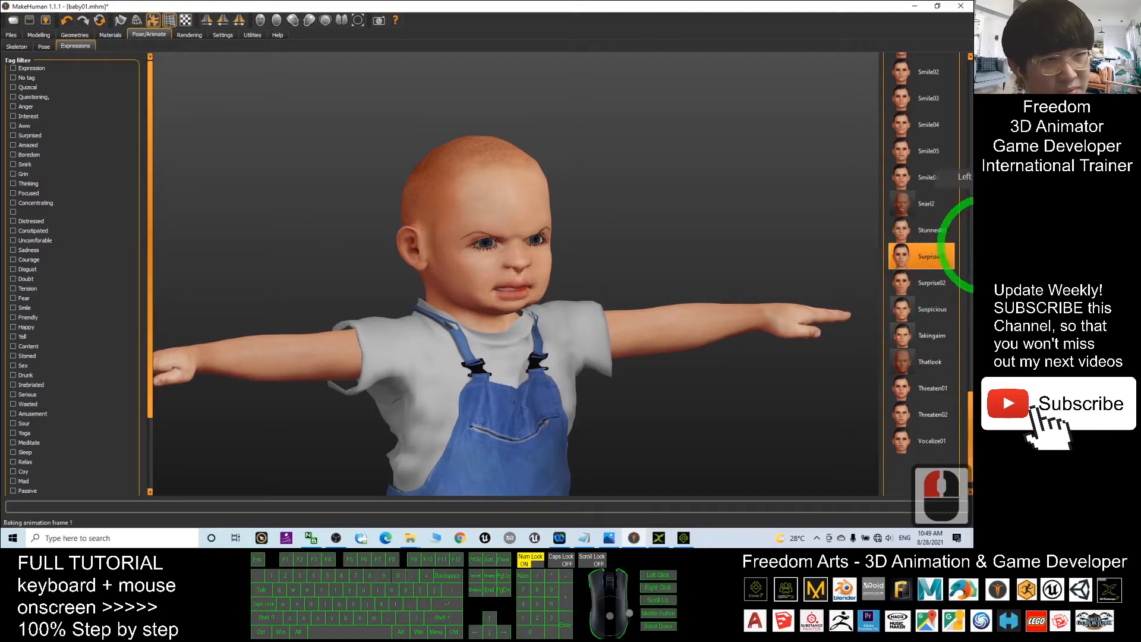
Step: Try Surprise02 on the baby's face, apply Surprise01 instead and check it from several angles
click(928, 283)
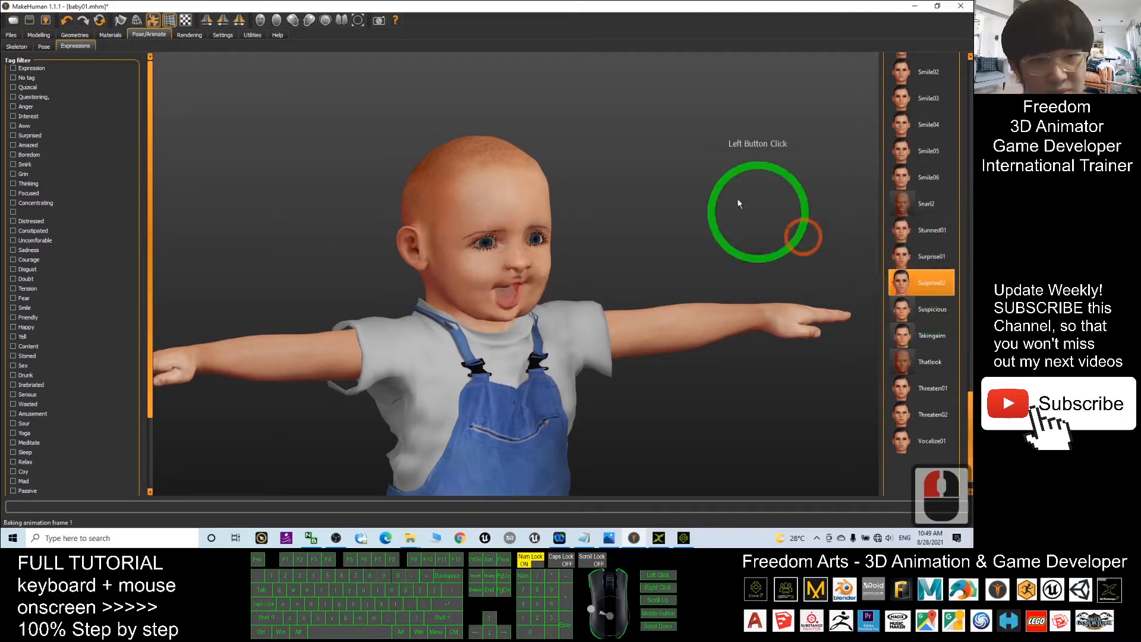
drag(737, 203, 675, 186)
click(930, 257)
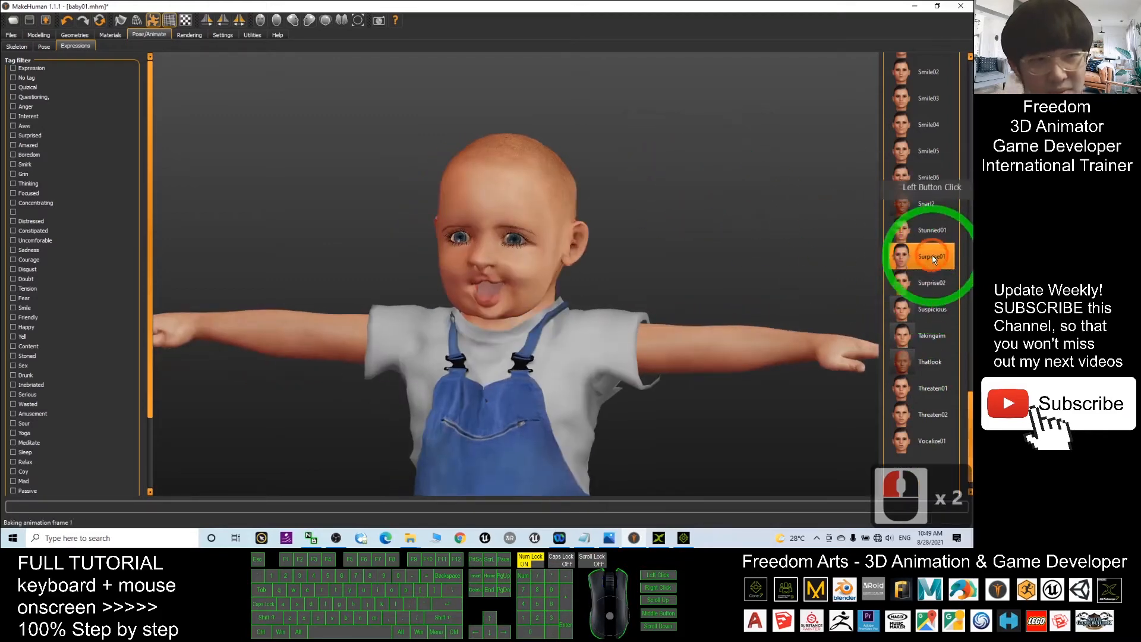
drag(528, 267, 558, 270)
scroll(590, 202, down, 6)
scroll(591, 207, up, 8)
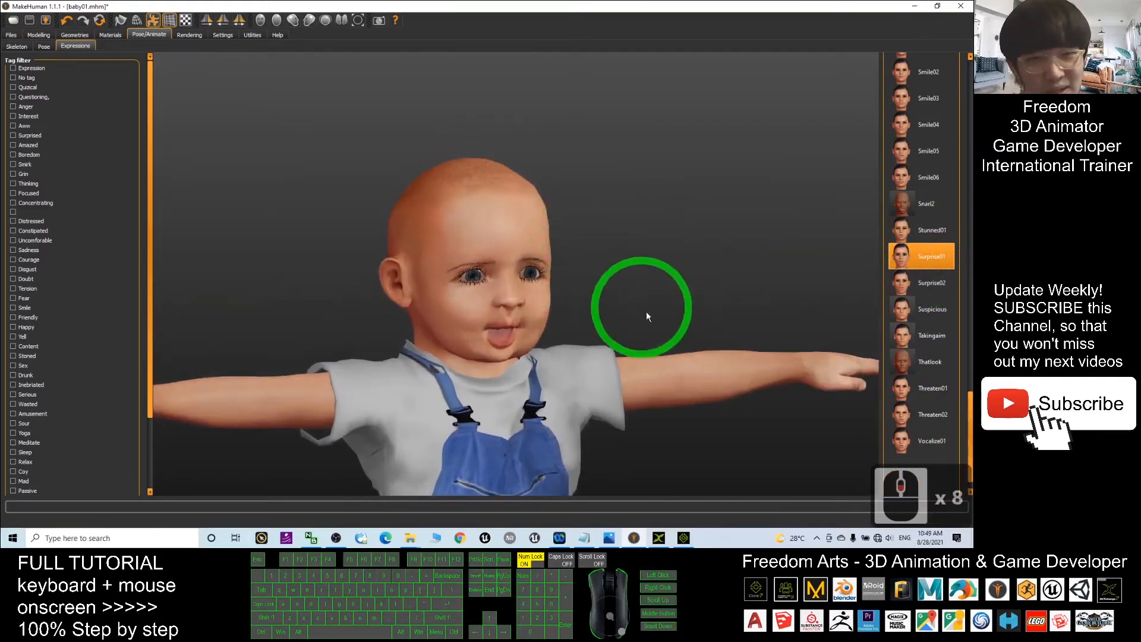
drag(647, 311, 600, 311)
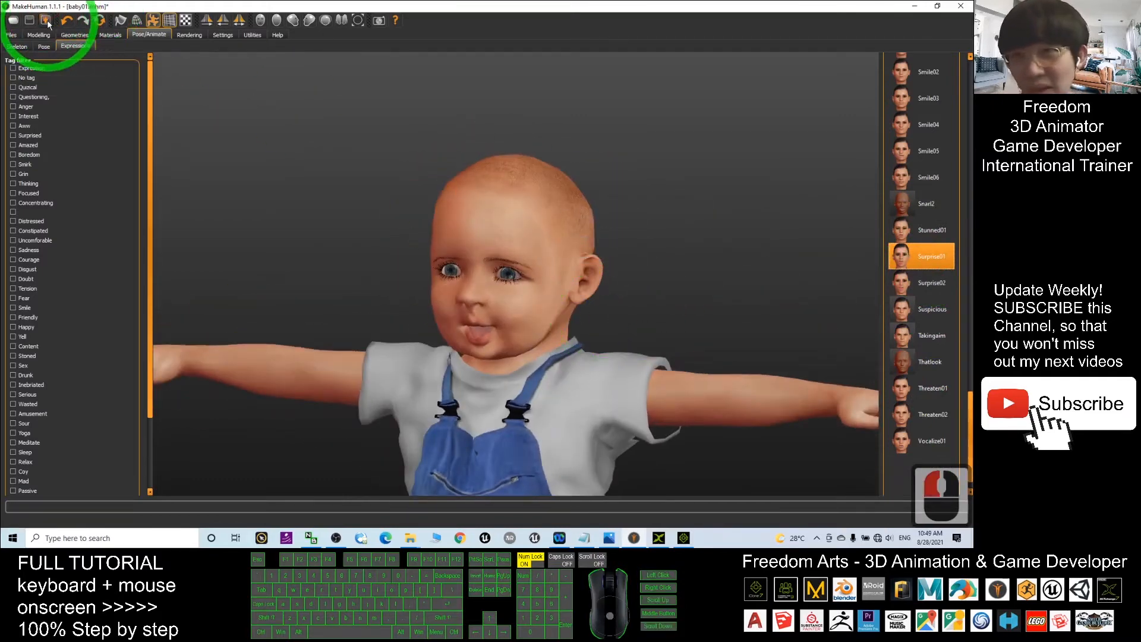
Step: Export the surprised baby as a Filmbox file named baby01_surprise.fbx
click(46, 20)
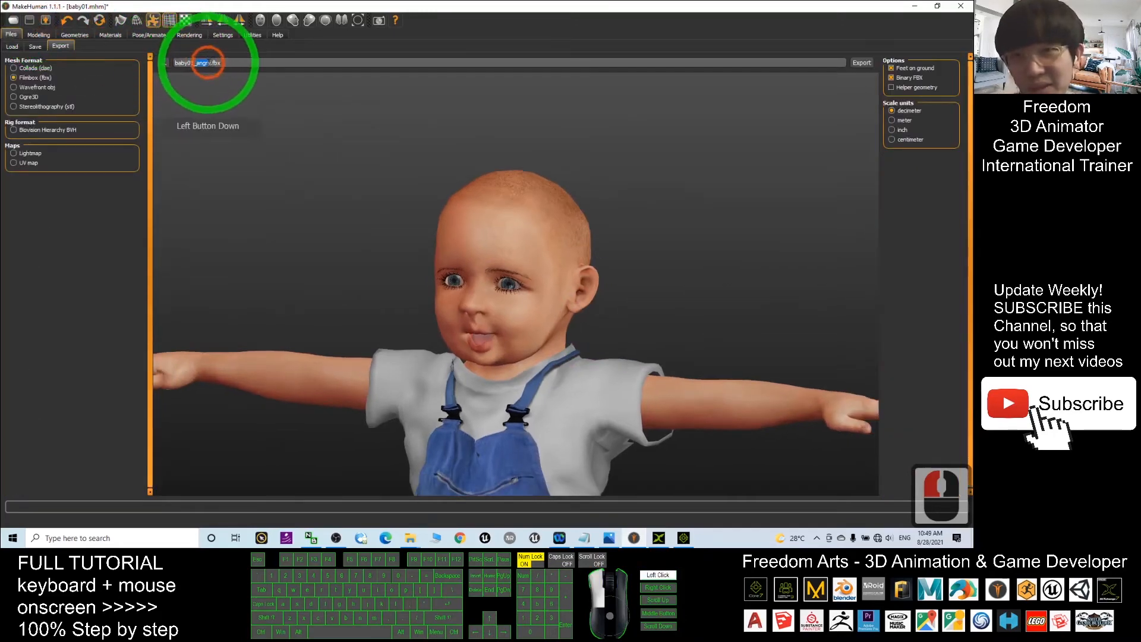
drag(209, 62, 212, 62)
text(su)
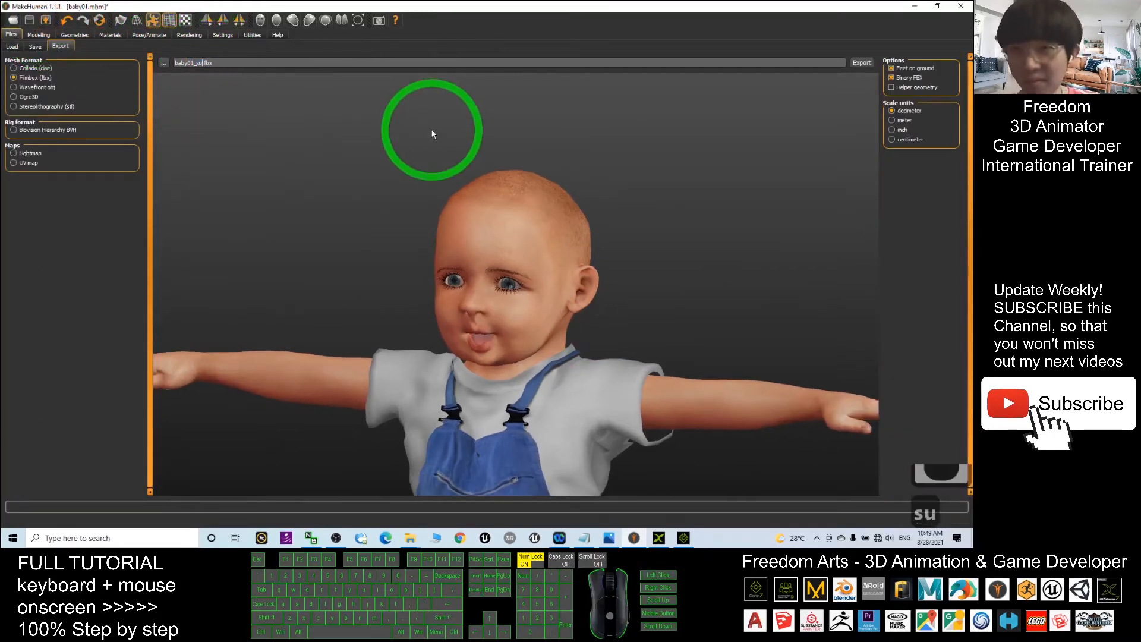
key(BackSpace)
text(sup)
key(BackSpace)
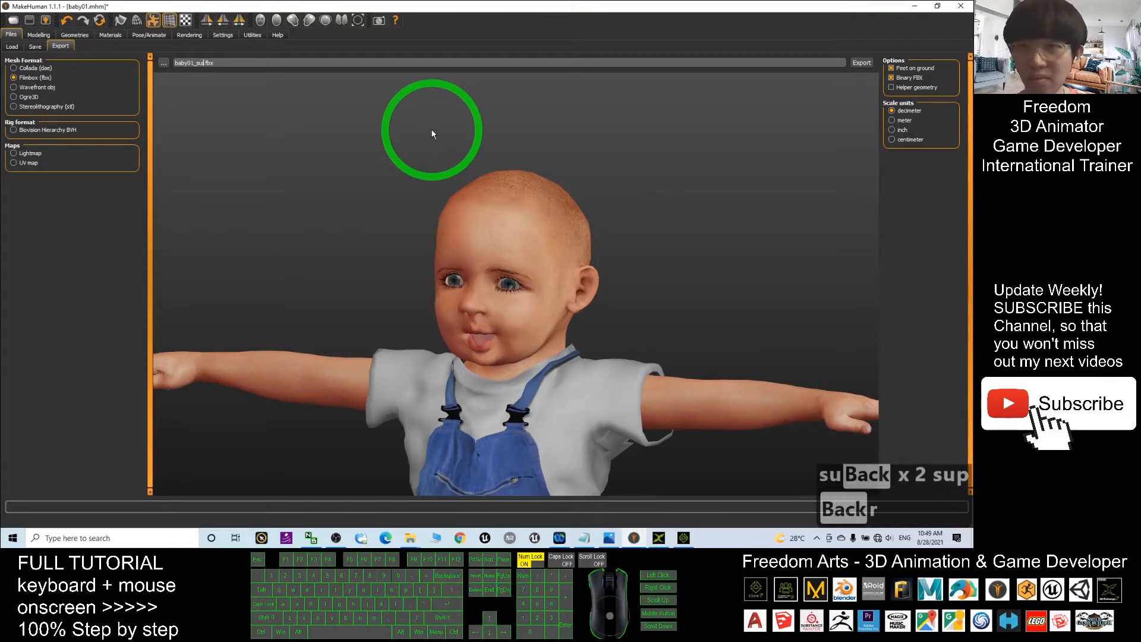
click(861, 62)
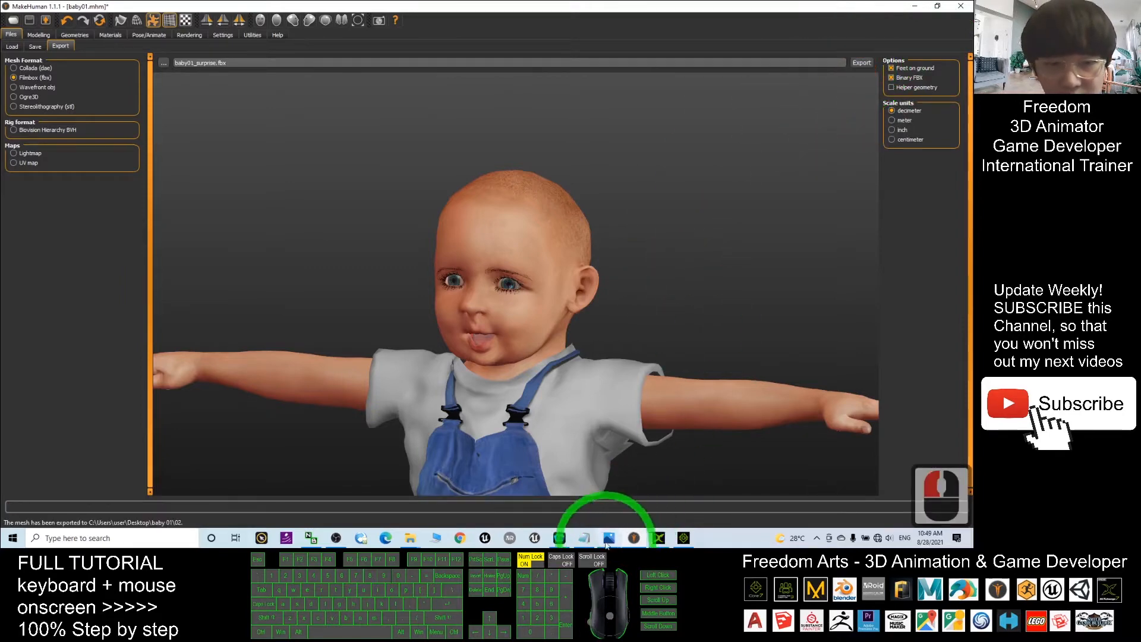
Step: Switch to Notes.txt in Notepad, highlight cry in the facial expression list and return to MakeHuman
click(585, 539)
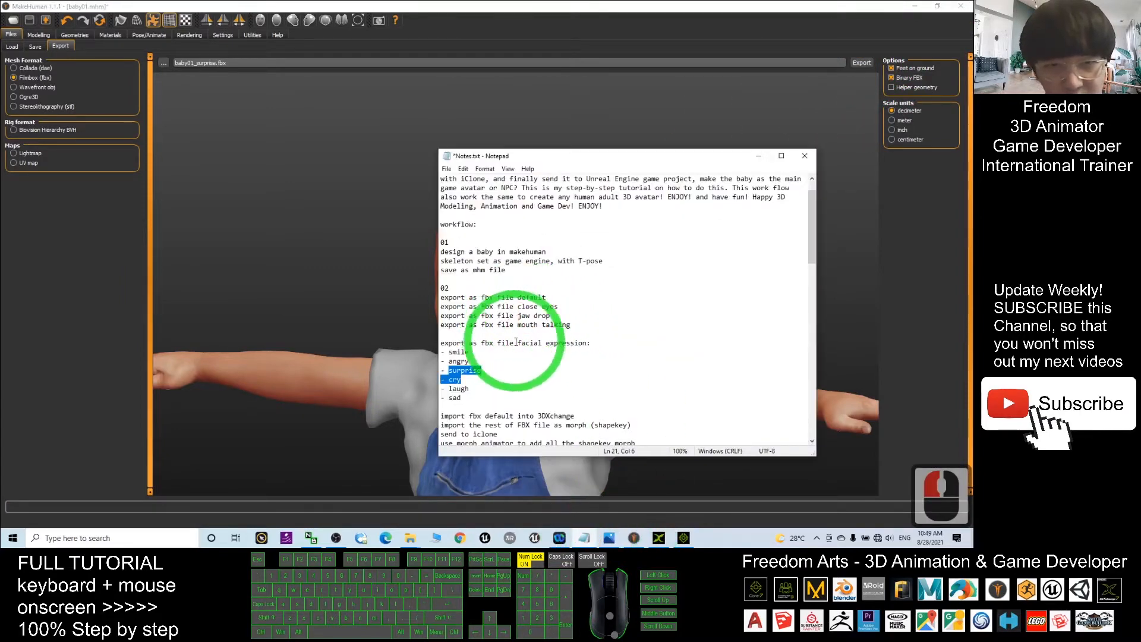
drag(449, 379, 461, 379)
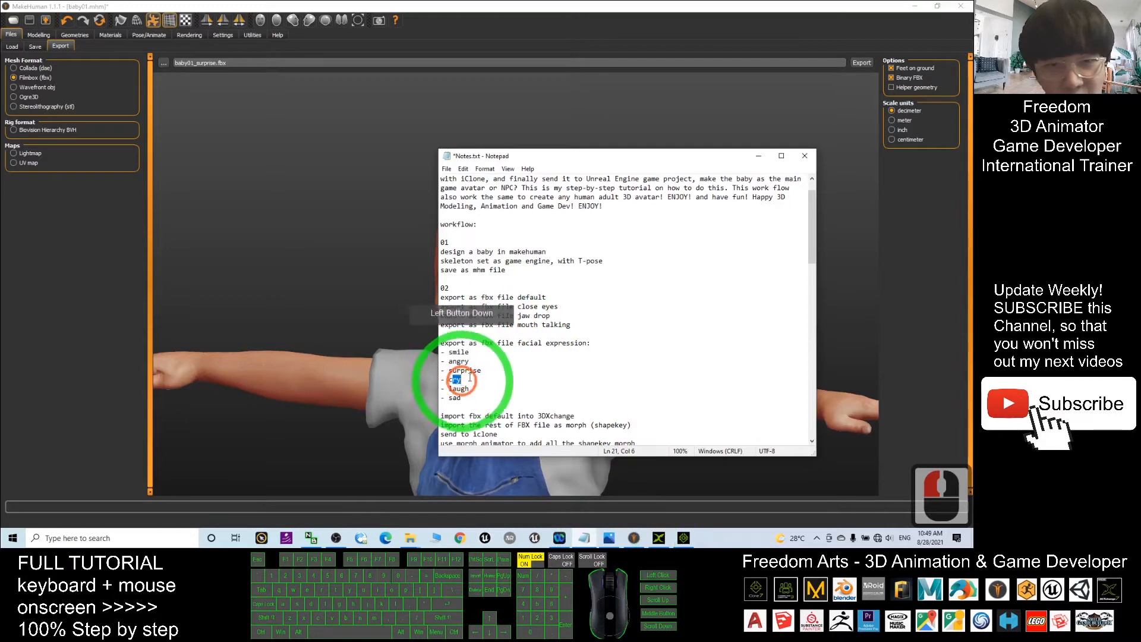
click(654, 129)
click(326, 47)
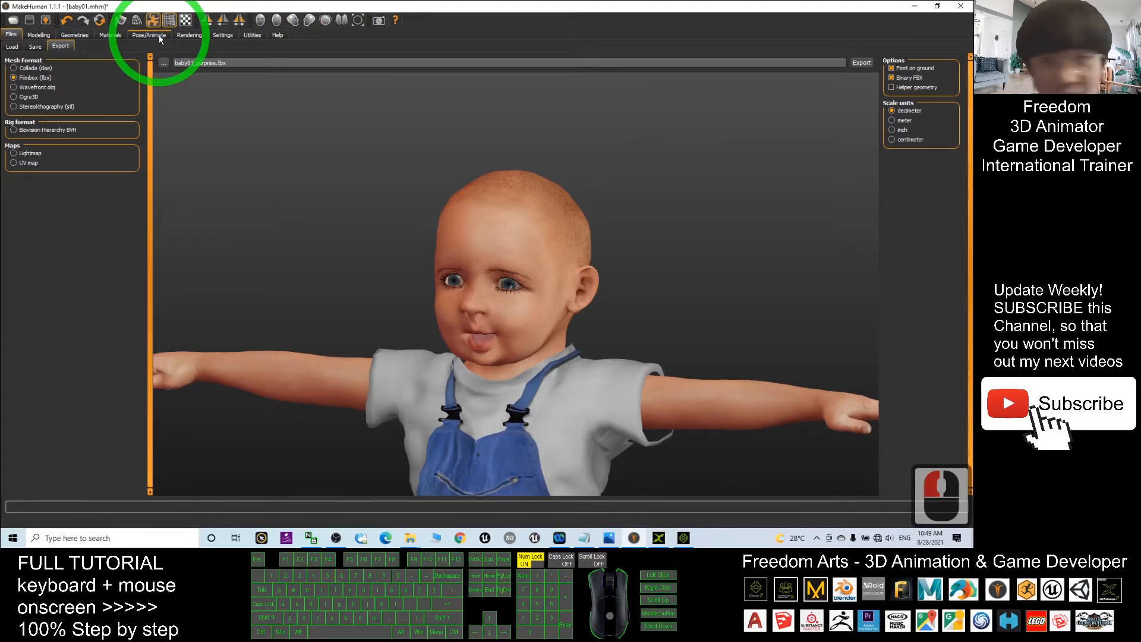
Step: Try the Cry01 expression on the baby's face
click(143, 40)
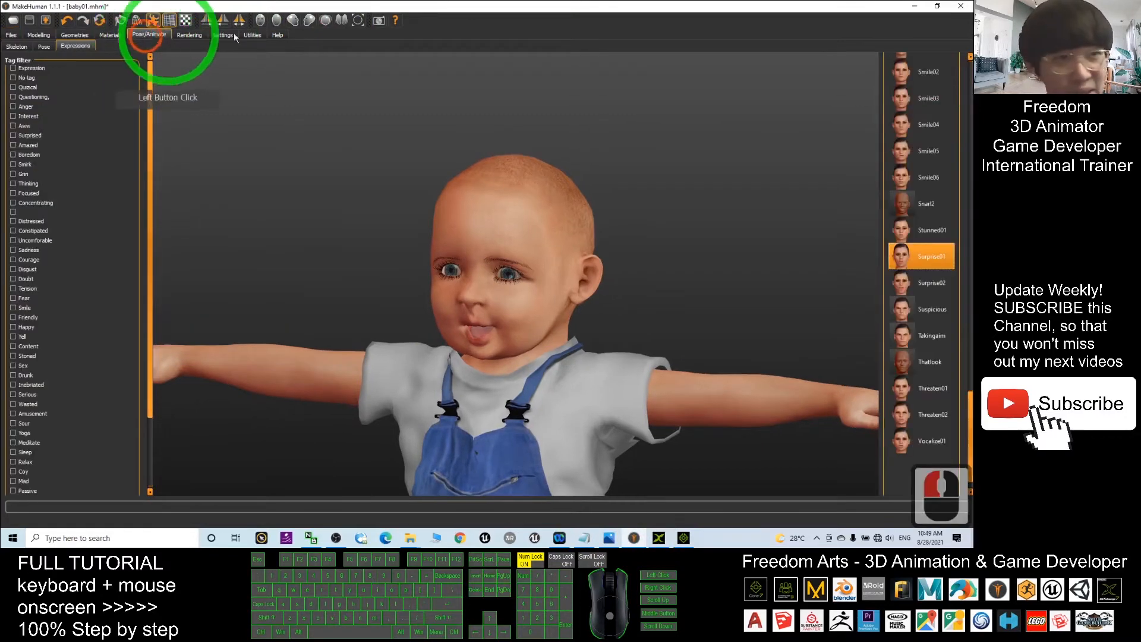
drag(969, 414, 969, 149)
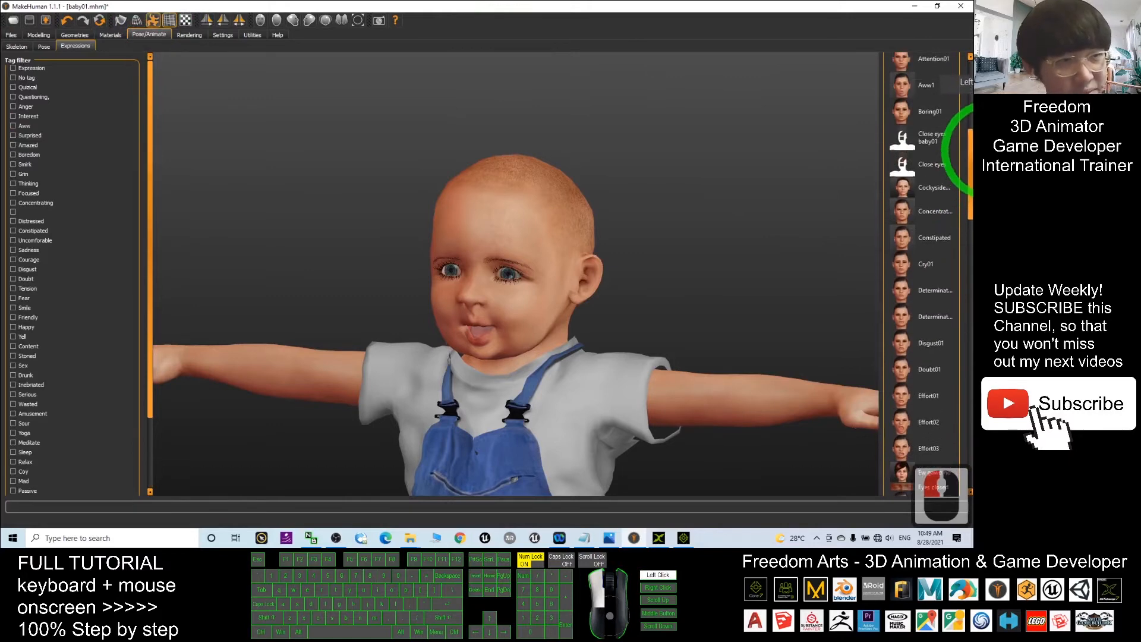
click(941, 269)
mouse_move(641, 303)
mouse_down()
mouse_move(693, 294)
mouse_move(650, 301)
mouse_up()
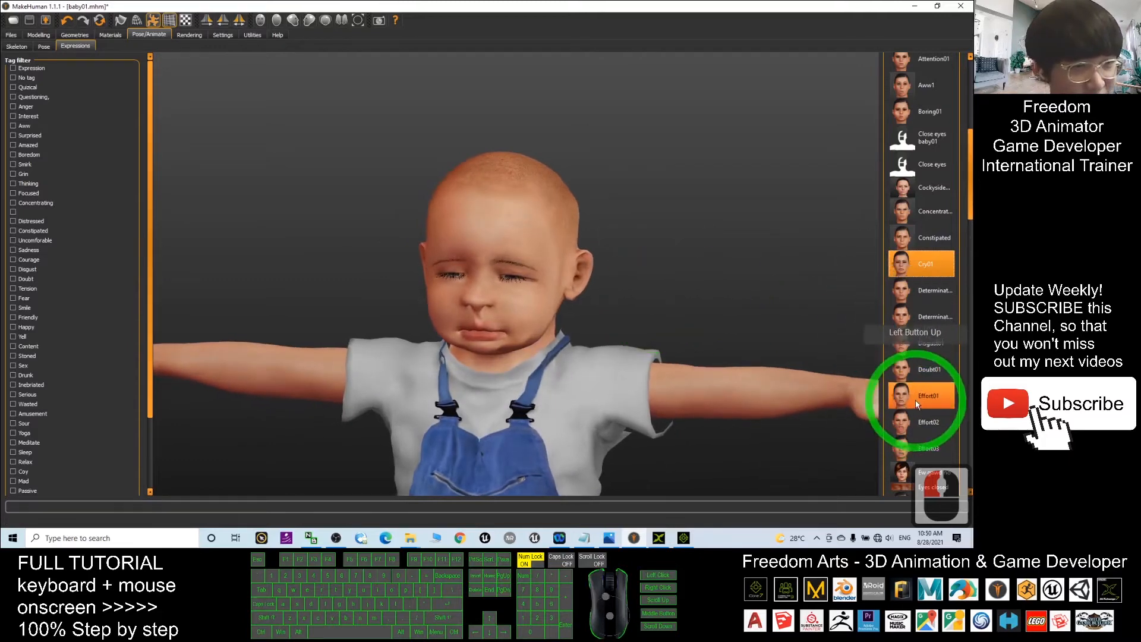
Step: Compare the Effort01 and Effort03 expressions from several angles and apply Effort01 as the crying face
drag(687, 319, 508, 315)
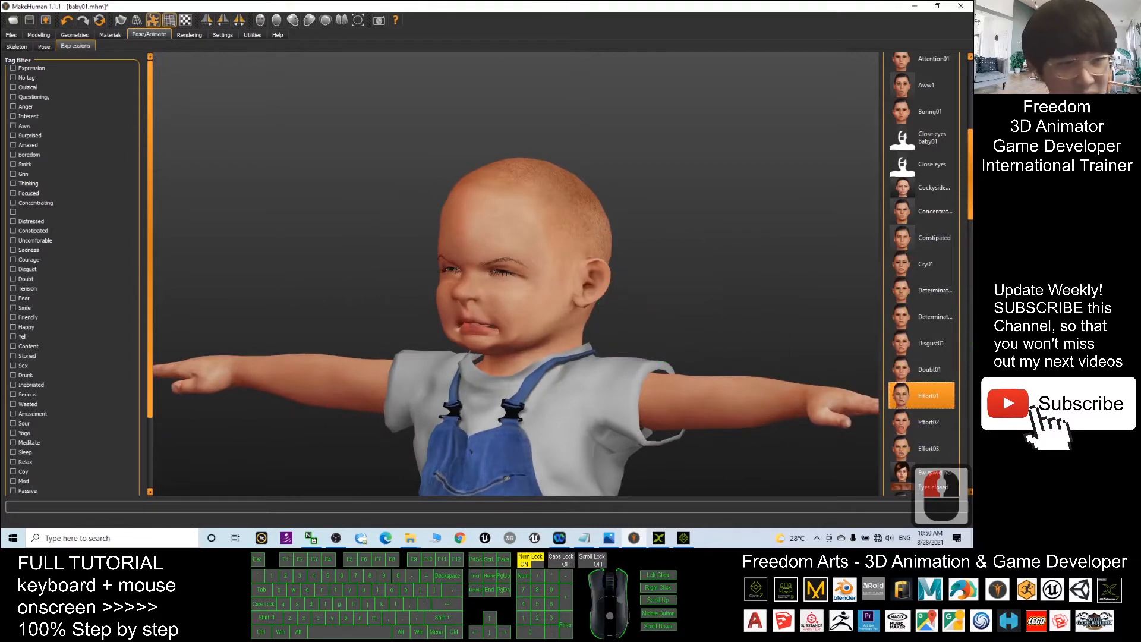
click(876, 394)
click(905, 448)
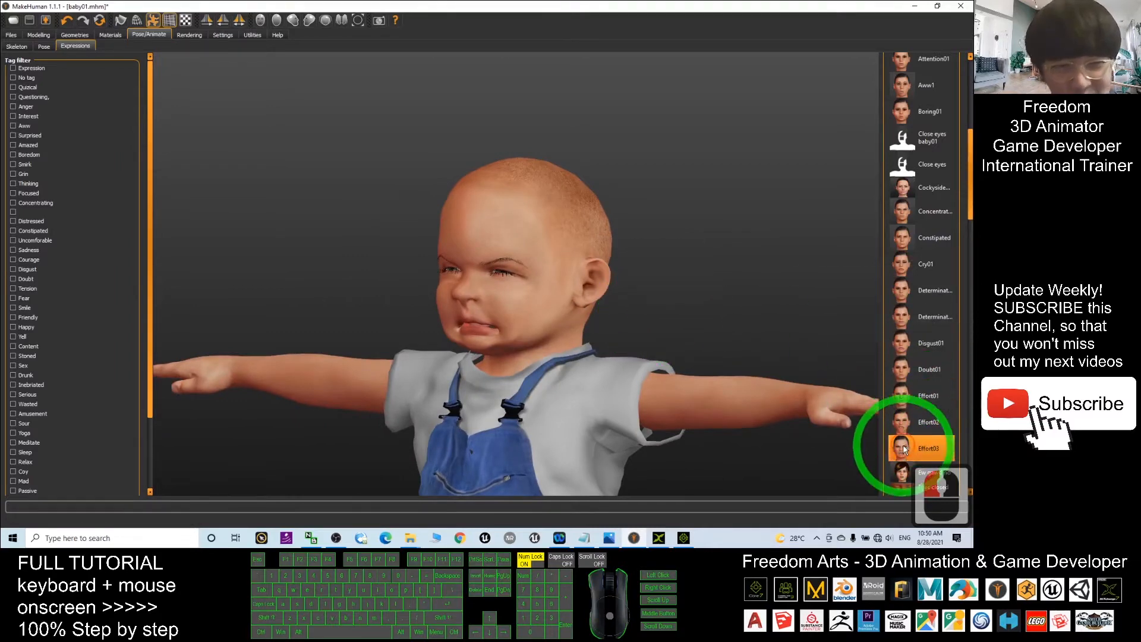
drag(654, 325, 711, 327)
click(925, 406)
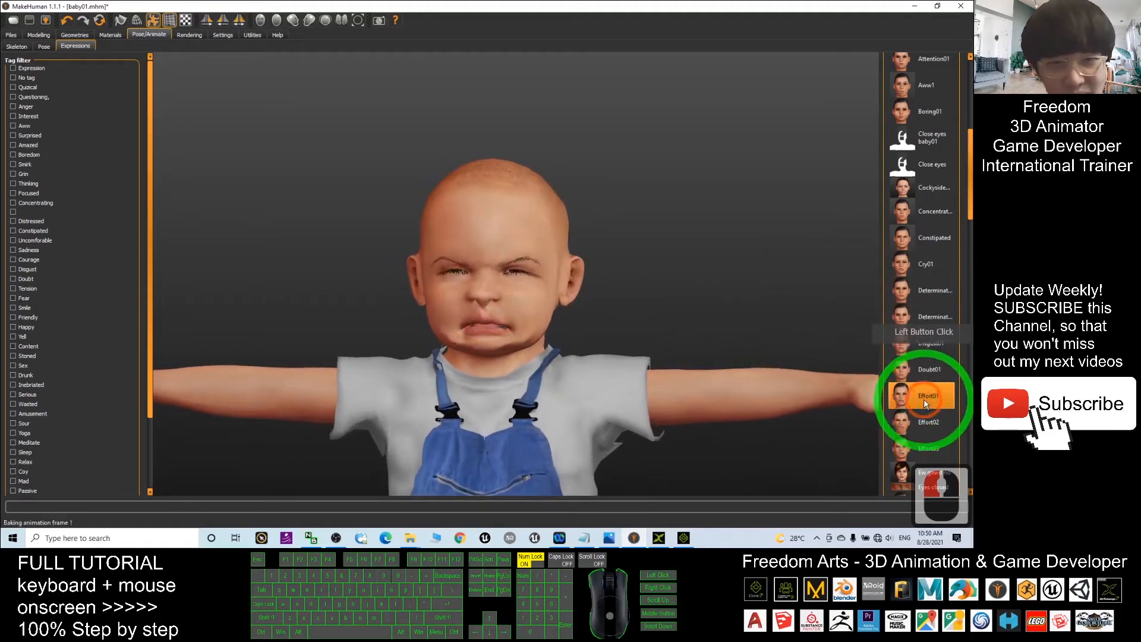
drag(644, 305, 463, 258)
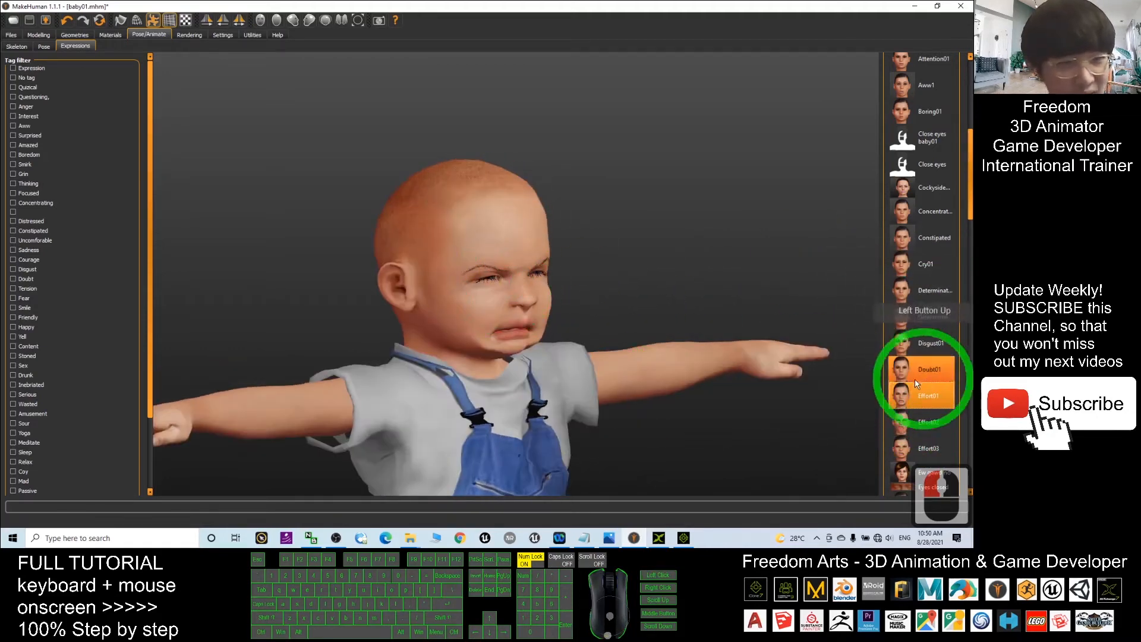
Step: Export the baby with the crying face as baby01_cry.fbx
click(10, 34)
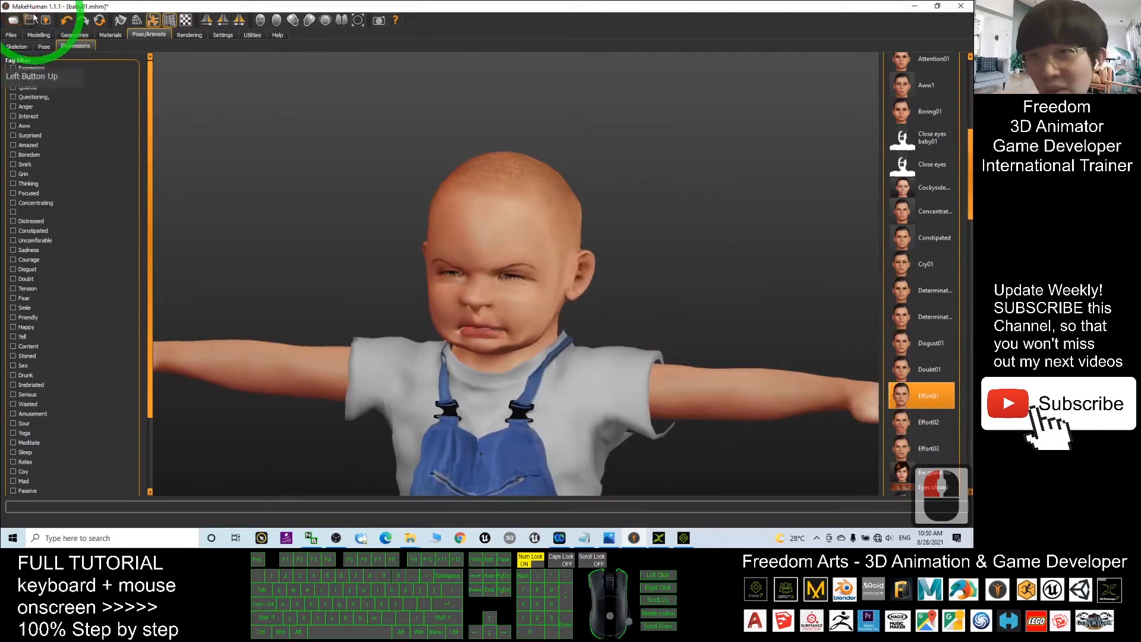
click(205, 62)
drag(196, 62, 217, 62)
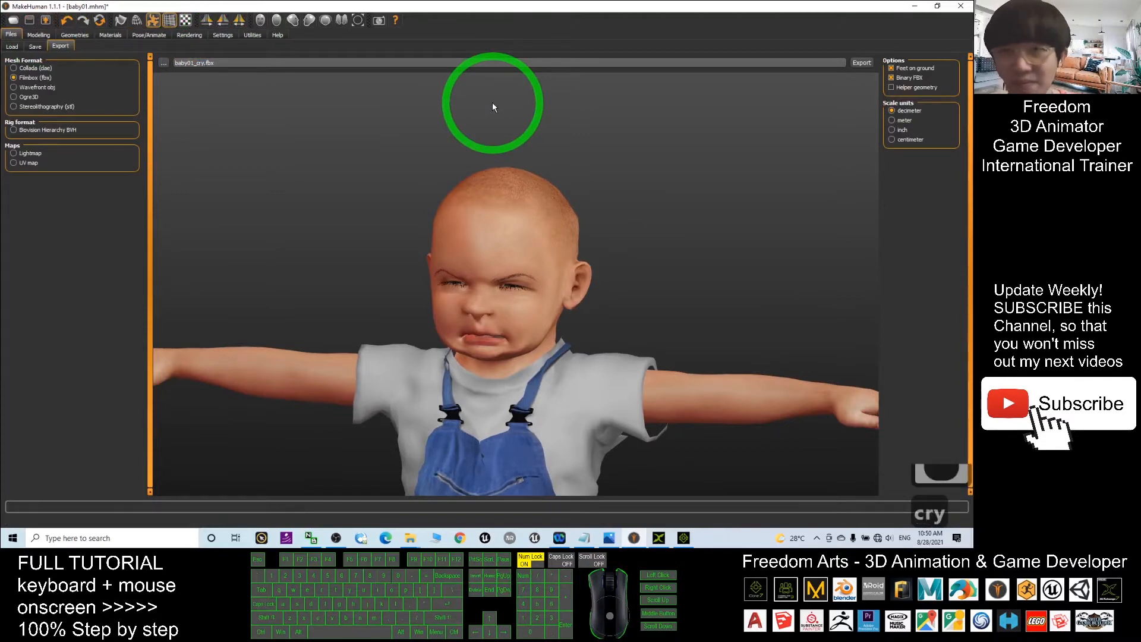
click(862, 63)
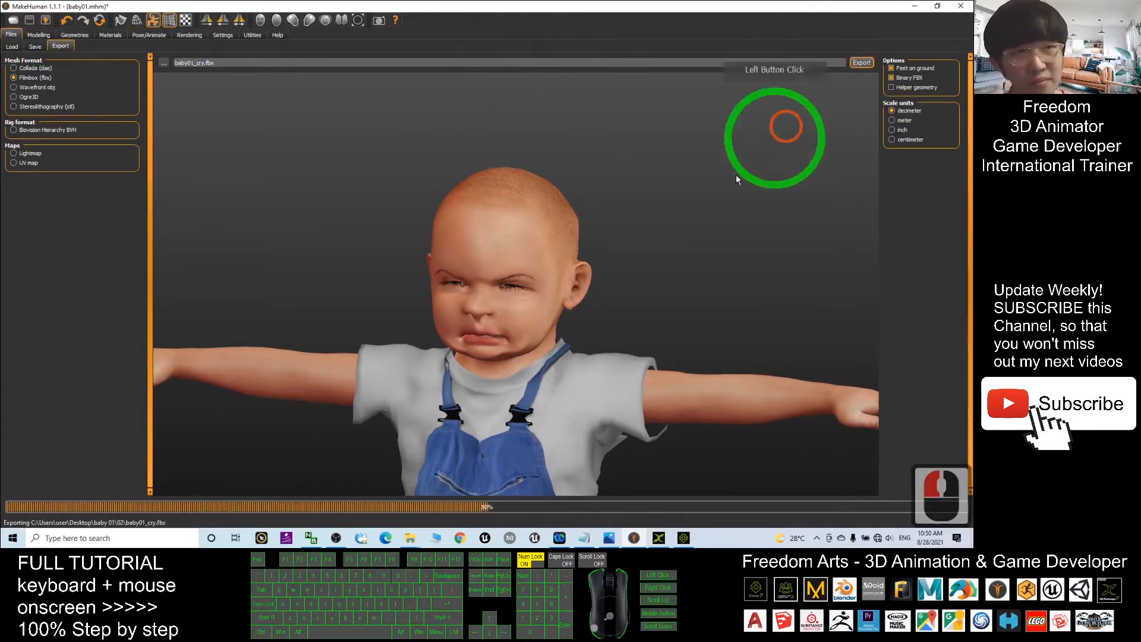
Step: Switch to Notes.txt in Notepad, highlight laugh in the facial expression list and return to MakeHuman
click(598, 537)
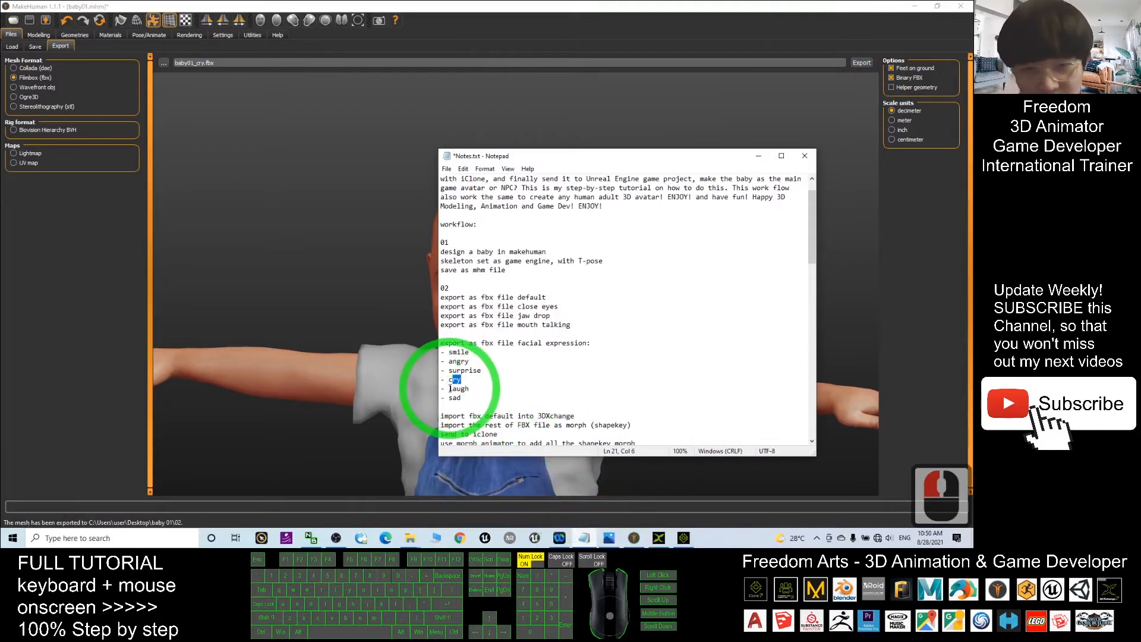
drag(450, 388, 497, 383)
click(382, 242)
click(617, 162)
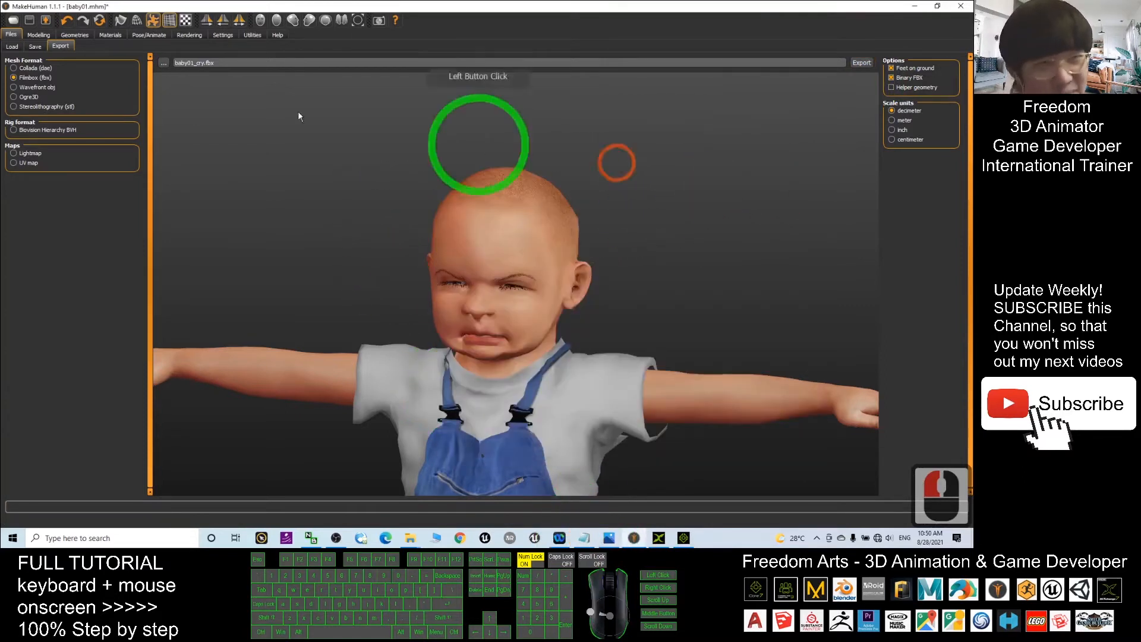
Step: Apply the Laugh02 expression to the baby's face
click(150, 34)
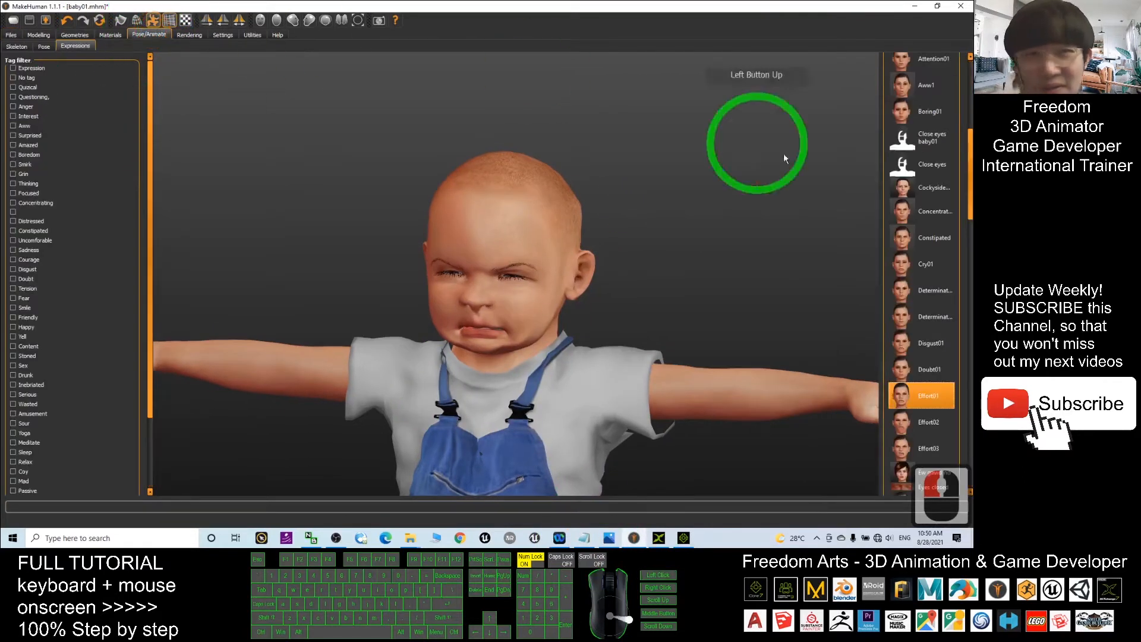
drag(969, 199, 970, 312)
double_click(922, 316)
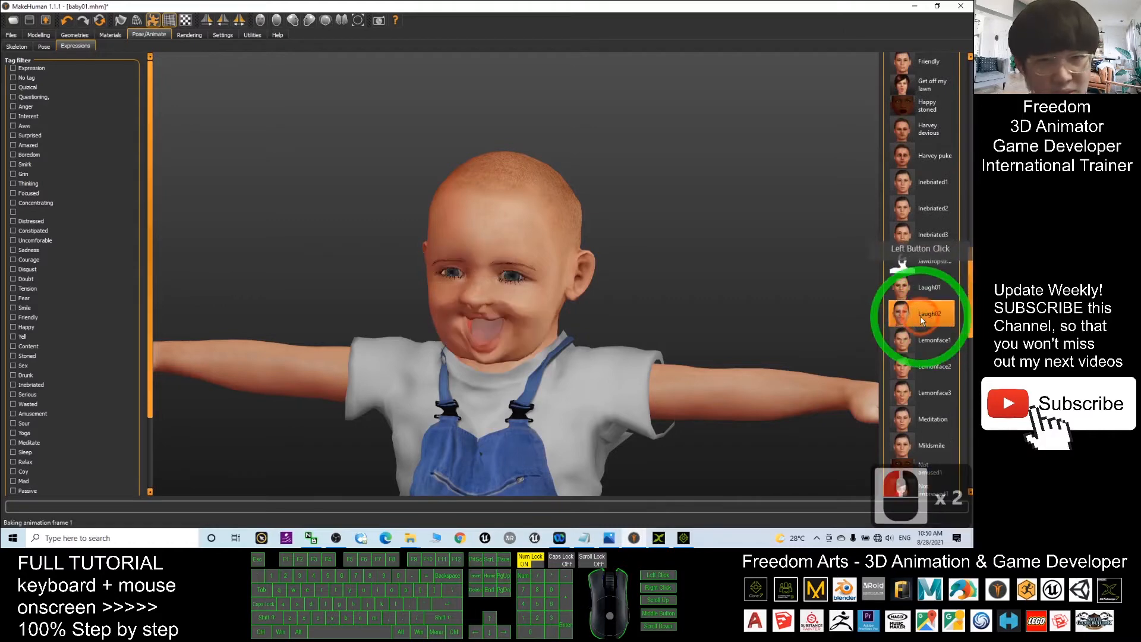
Step: Compare the Laugh01, Laugh02 and Lemonface expressions and apply Laugh01 as the baby's laughing face
drag(668, 308, 675, 301)
double_click(945, 288)
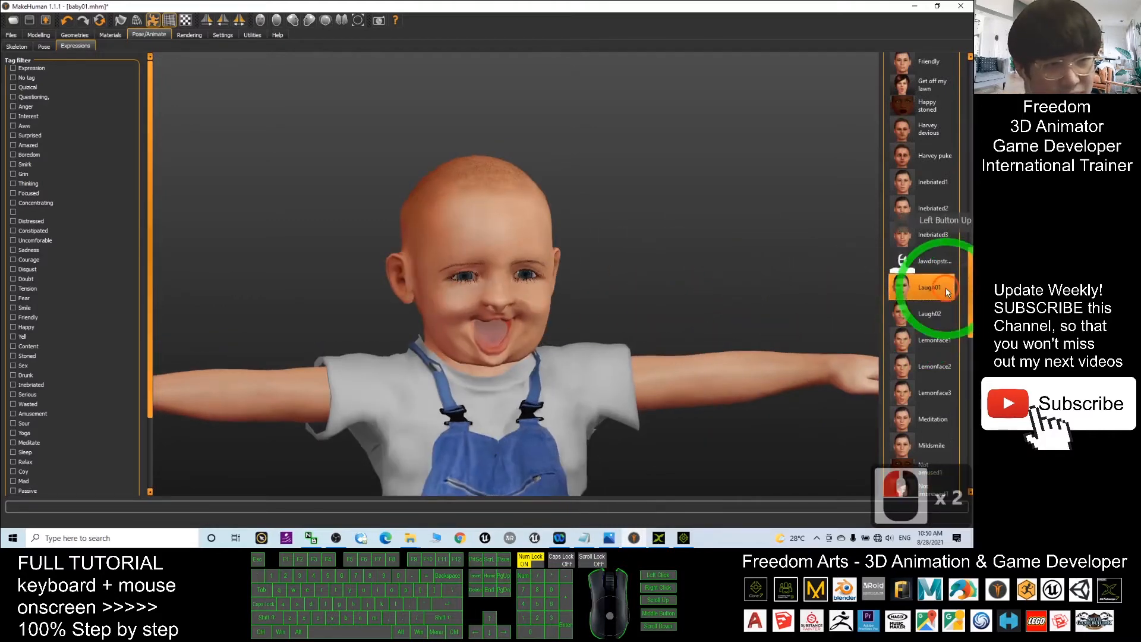
double_click(915, 324)
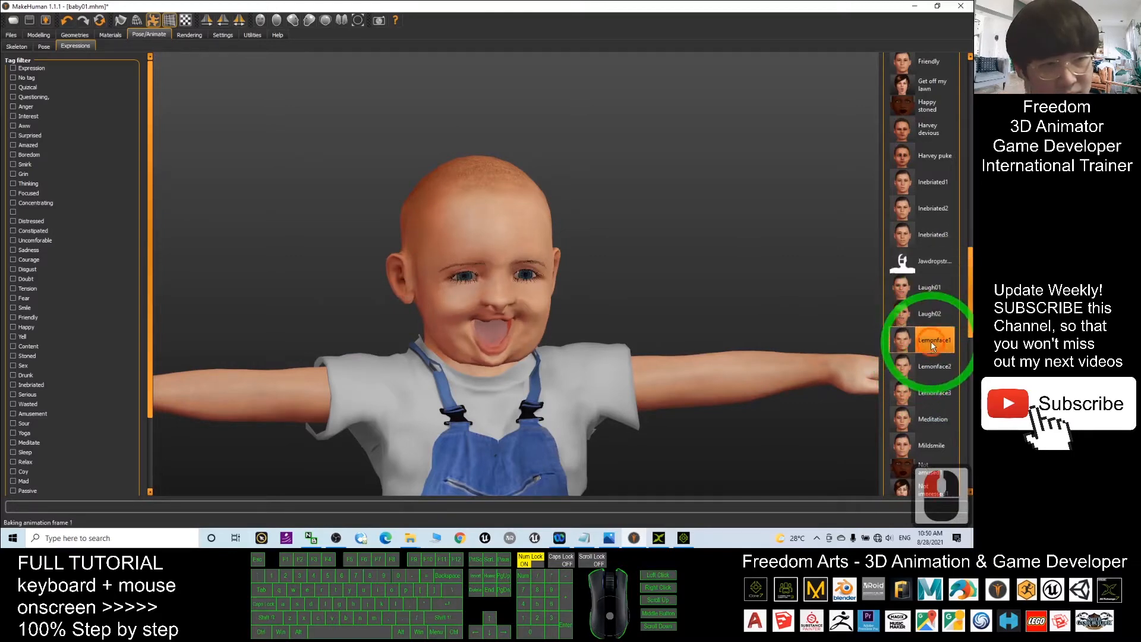
click(926, 366)
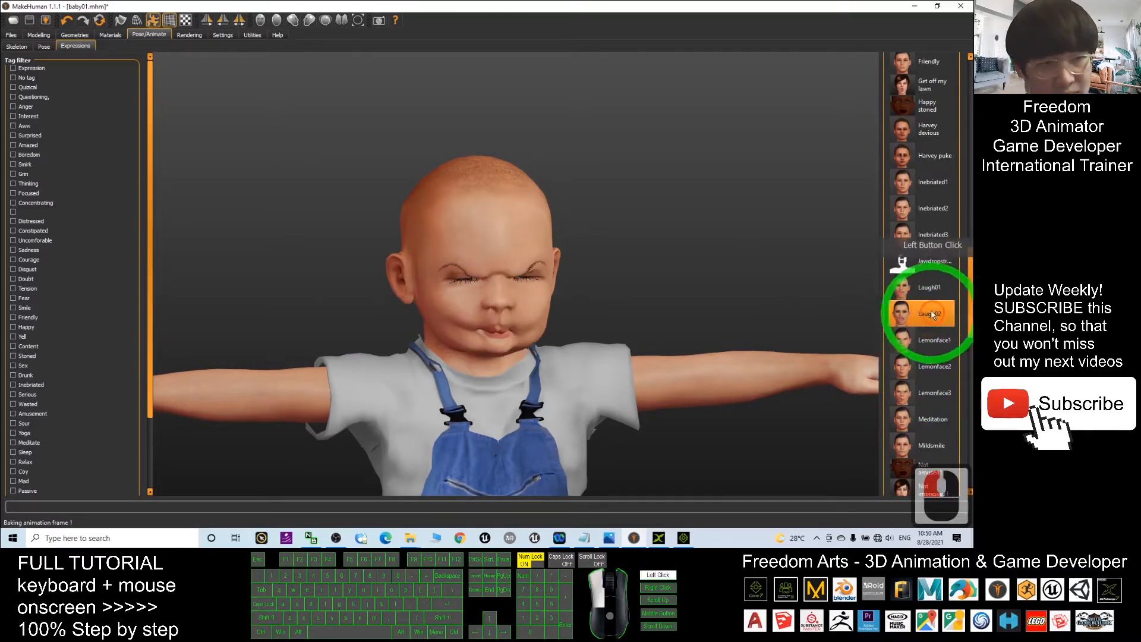
click(930, 291)
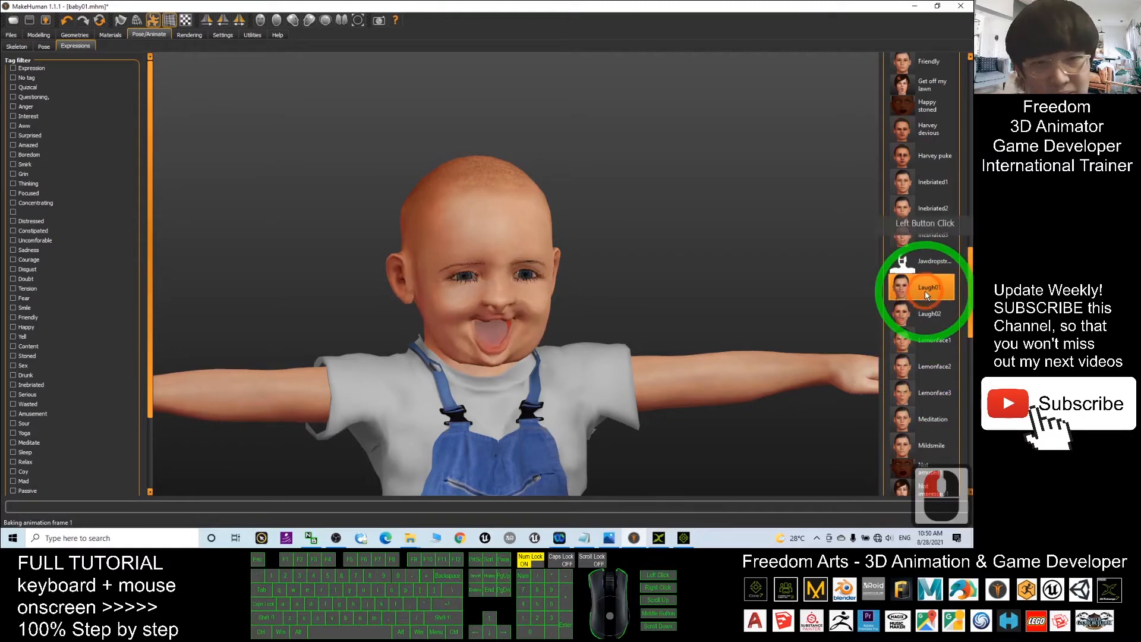
drag(783, 255, 683, 267)
click(937, 294)
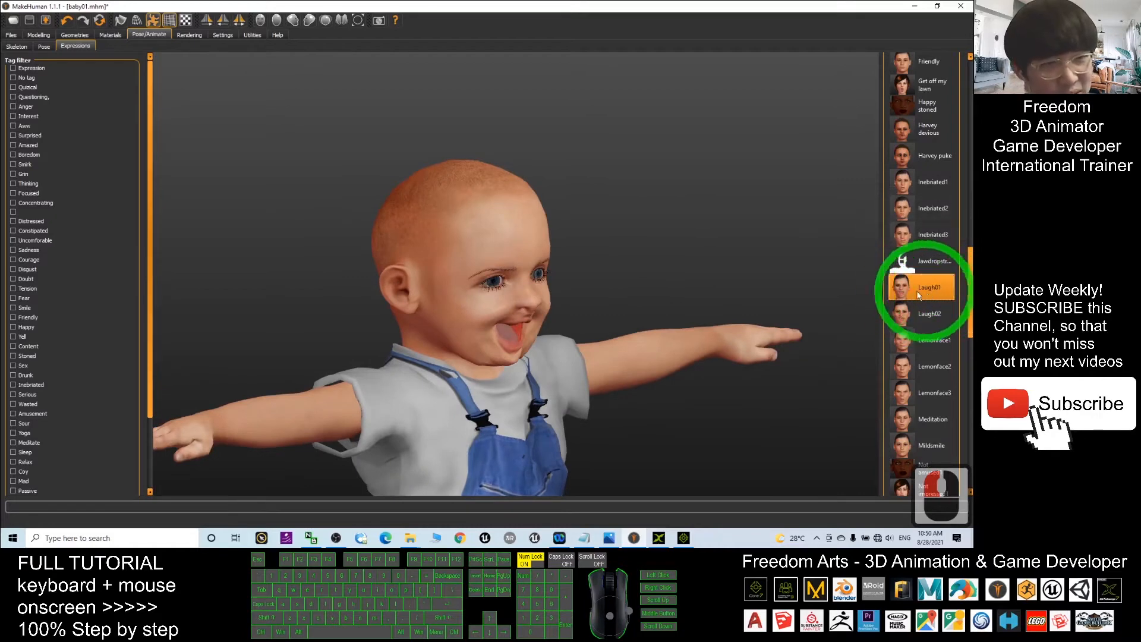
Step: Export the baby with the laughing face as baby01_laugh.fbx
click(46, 21)
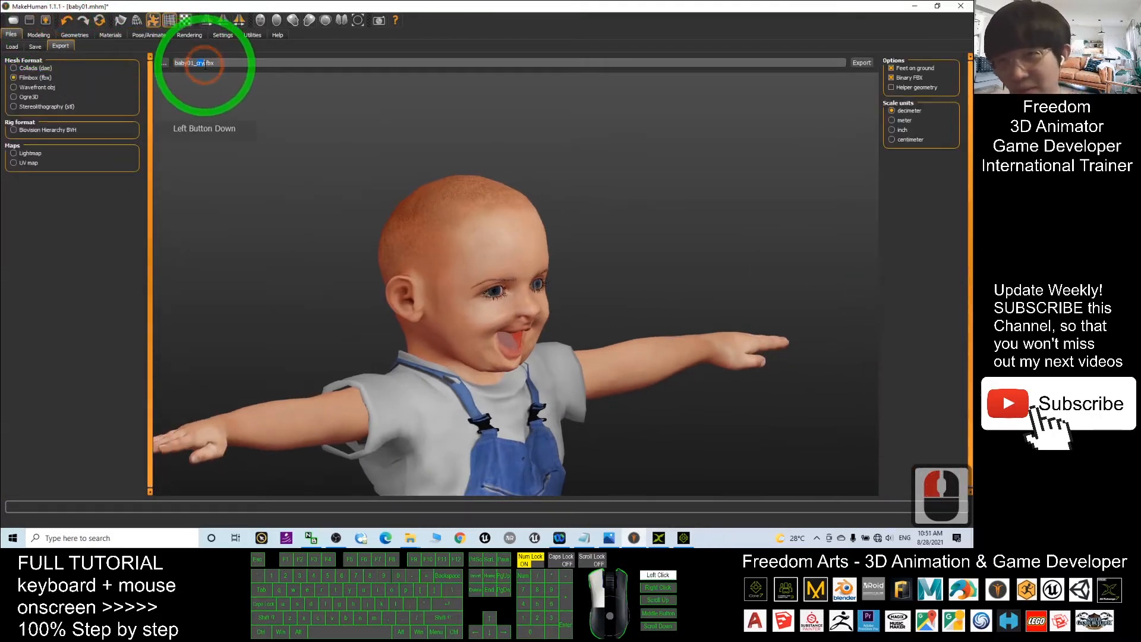
double_click(205, 63)
text(laugh)
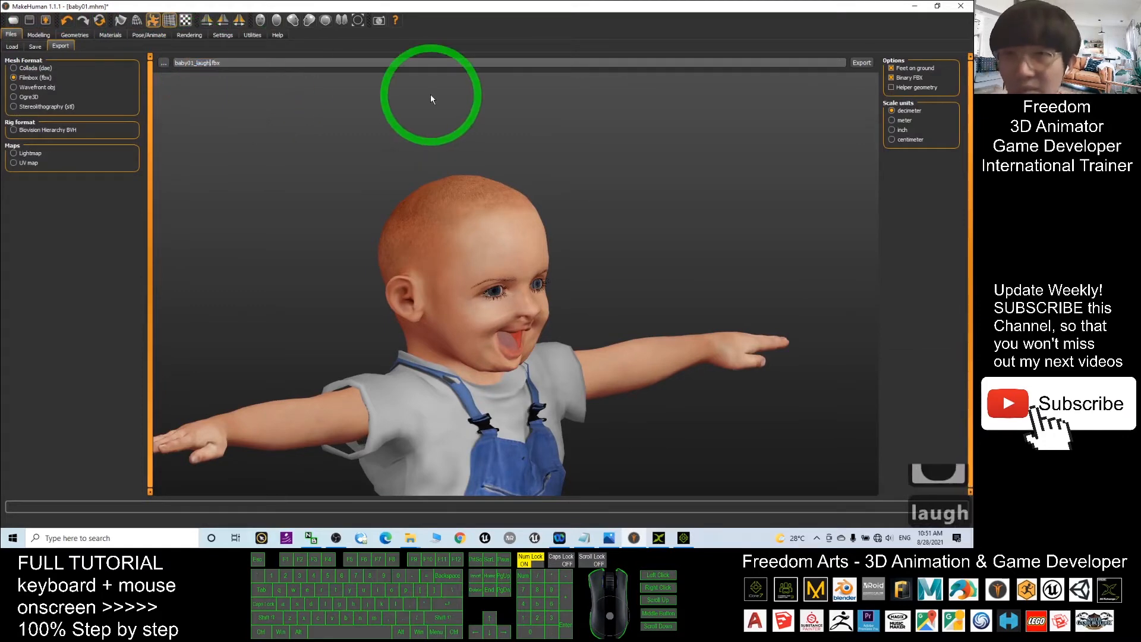
click(862, 62)
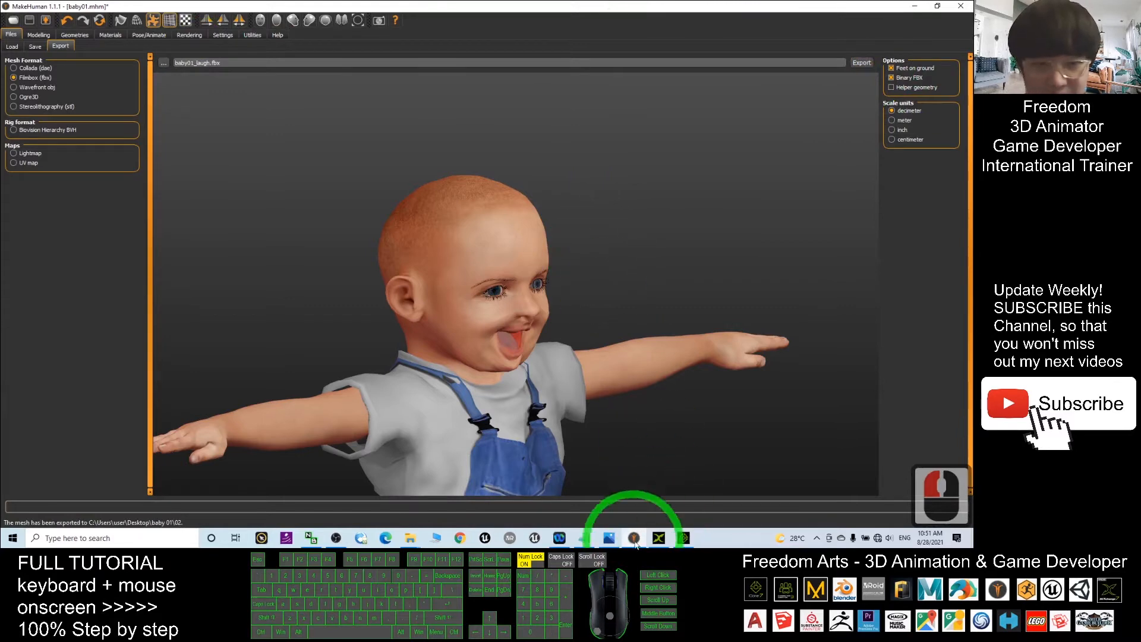
Step: Switch to Notes.txt in Notepad, highlight sad in the facial expression list and return to MakeHuman
click(584, 537)
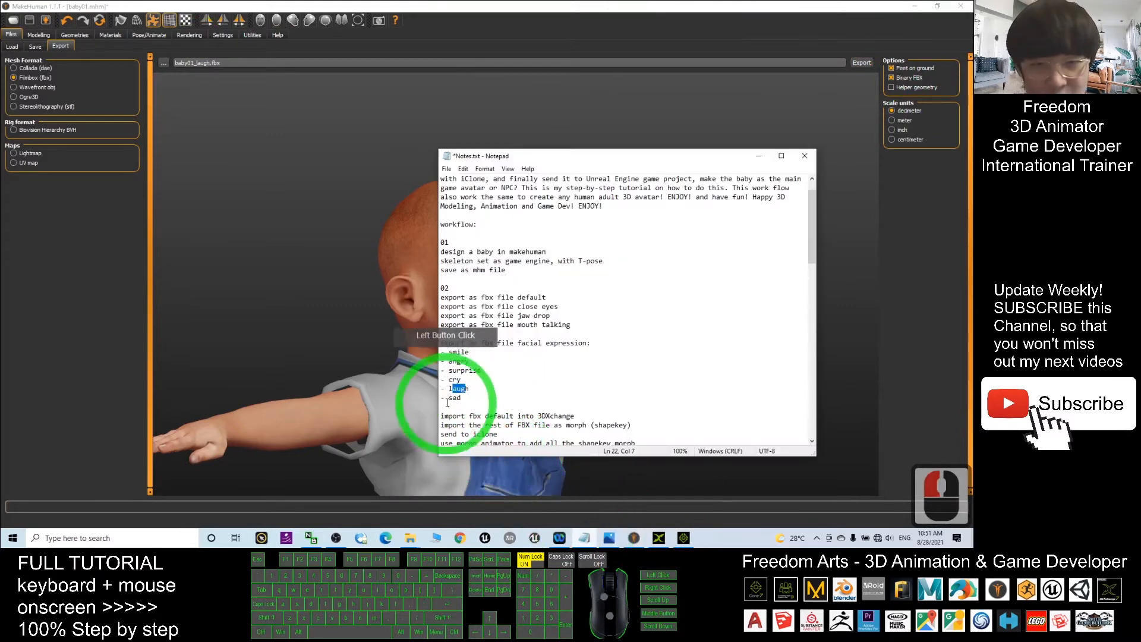
drag(468, 389, 455, 395)
click(510, 102)
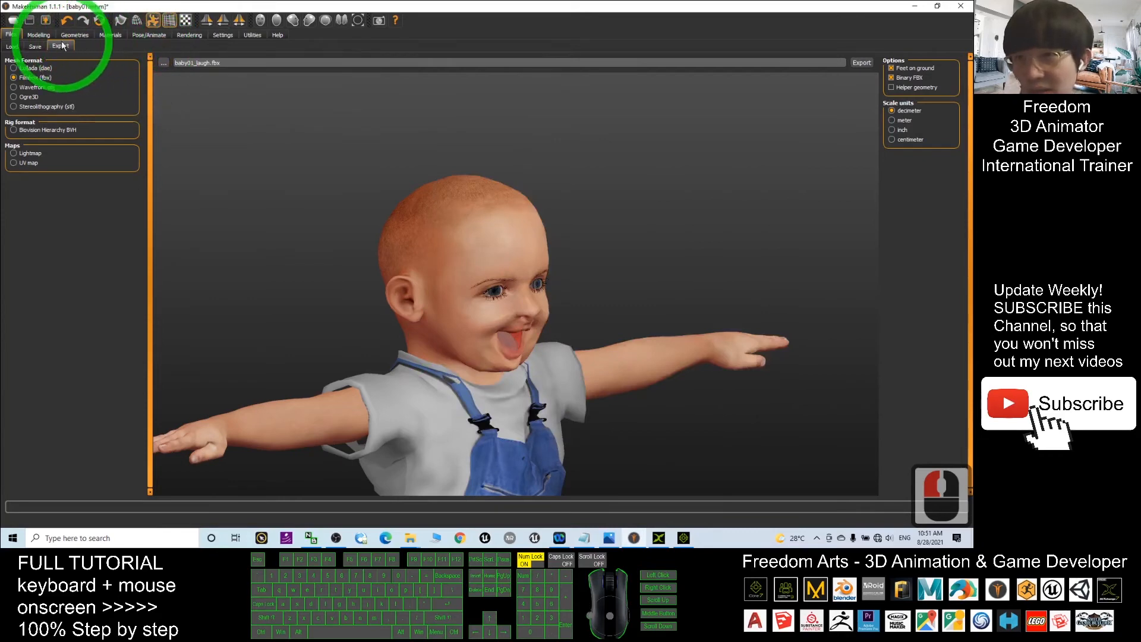
Step: Apply the Sad02 expression to the baby's face and check it from several angles
click(140, 34)
scroll(632, 324, down, 3)
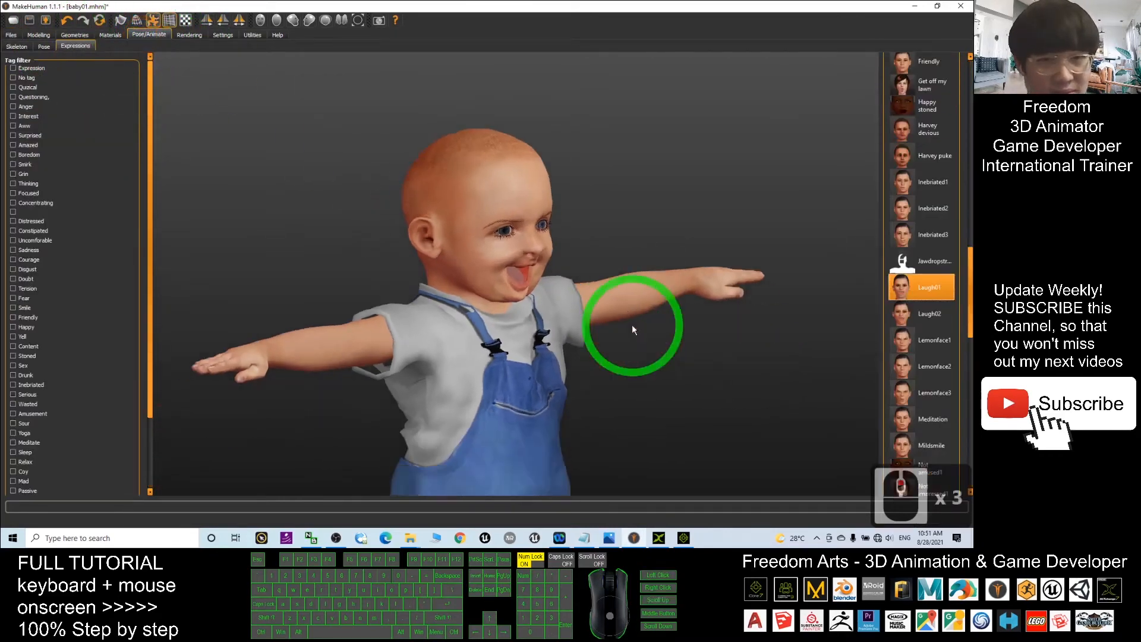
scroll(632, 324, up, 3)
drag(662, 306, 964, 360)
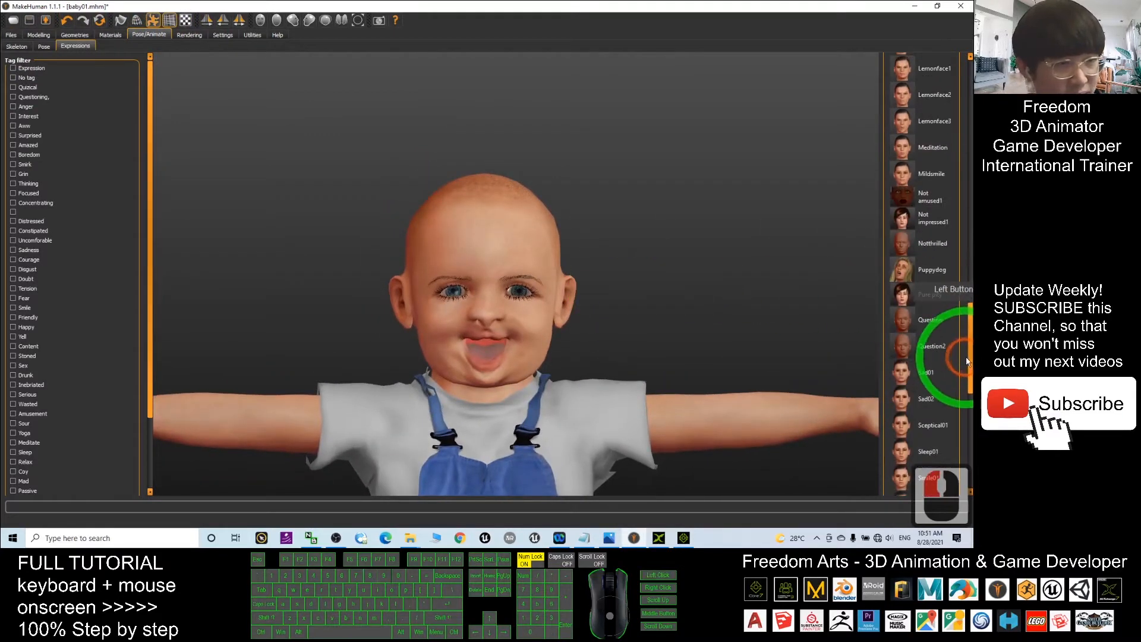
click(925, 399)
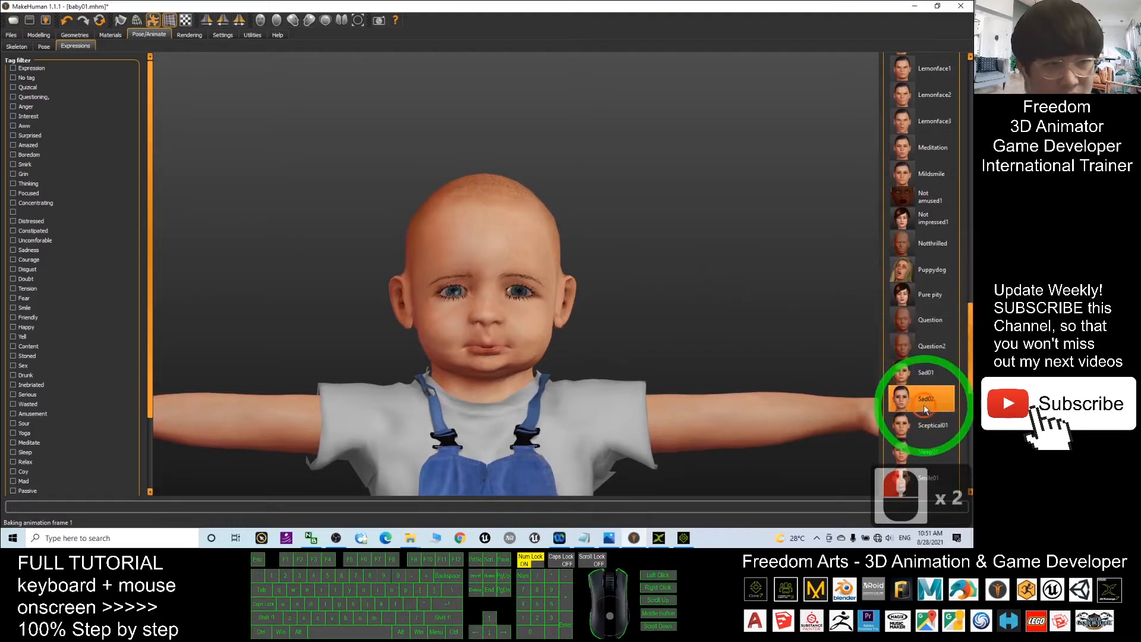
click(690, 319)
drag(690, 319, 640, 316)
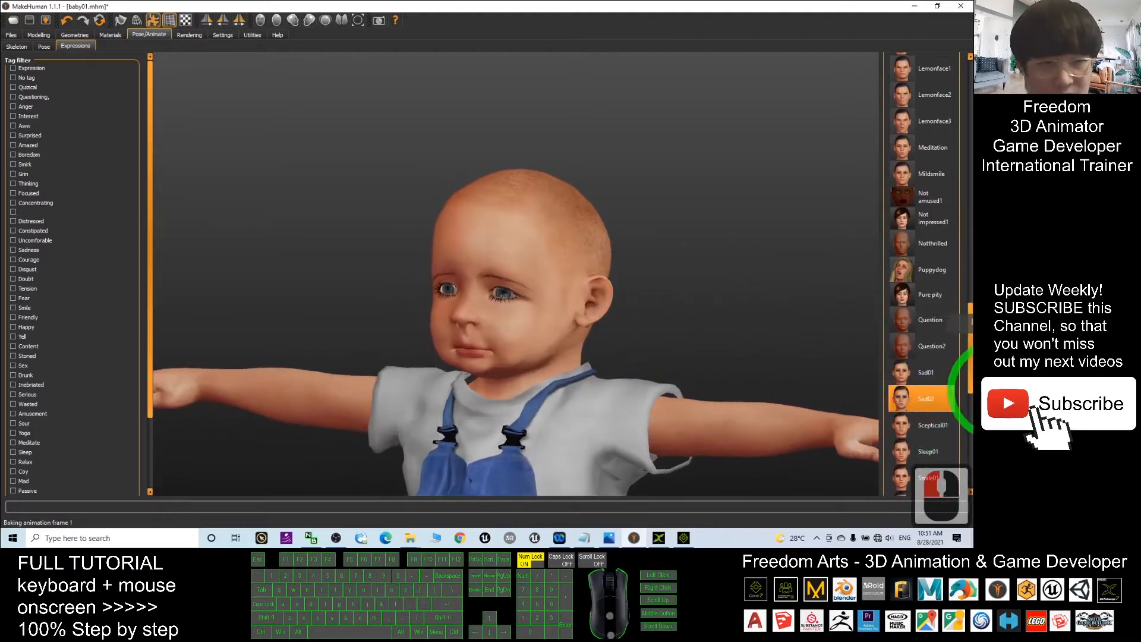
click(921, 397)
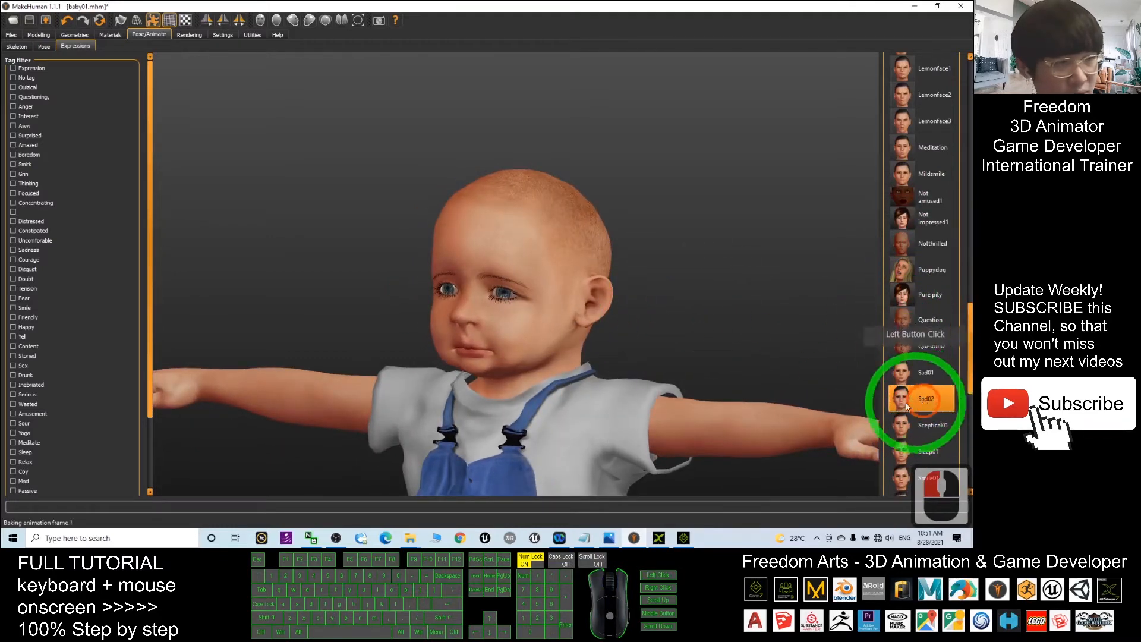
click(725, 336)
drag(725, 337, 699, 323)
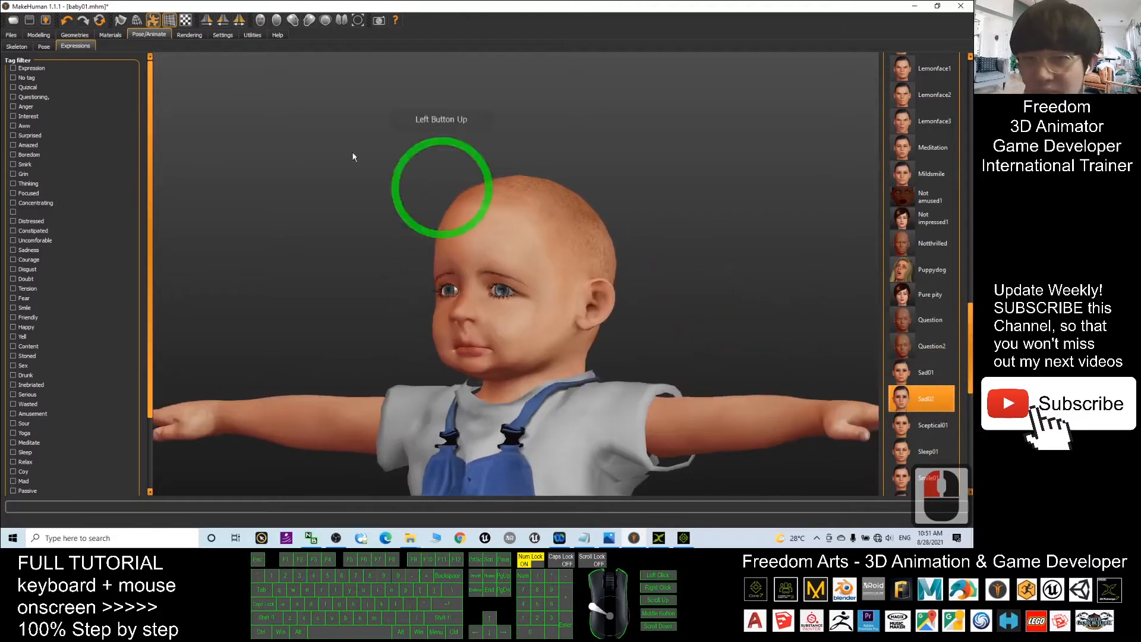
Step: Export the baby with the sad face as baby01_sad.fbx
click(46, 21)
click(198, 62)
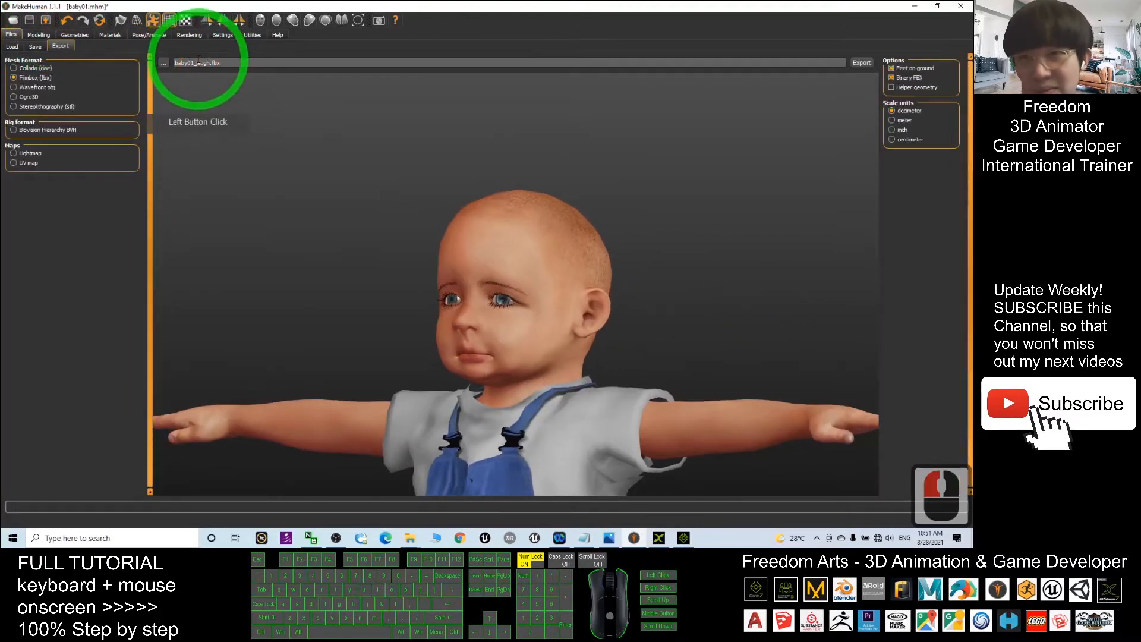
drag(209, 62, 412, 111)
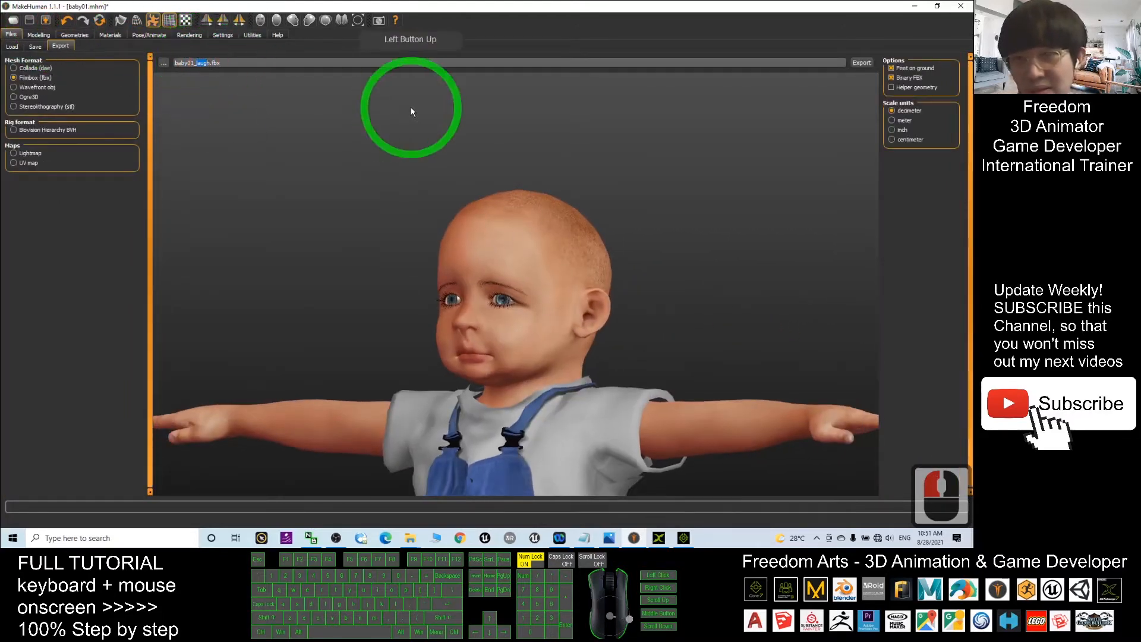
key(Delete)
key(Delete)
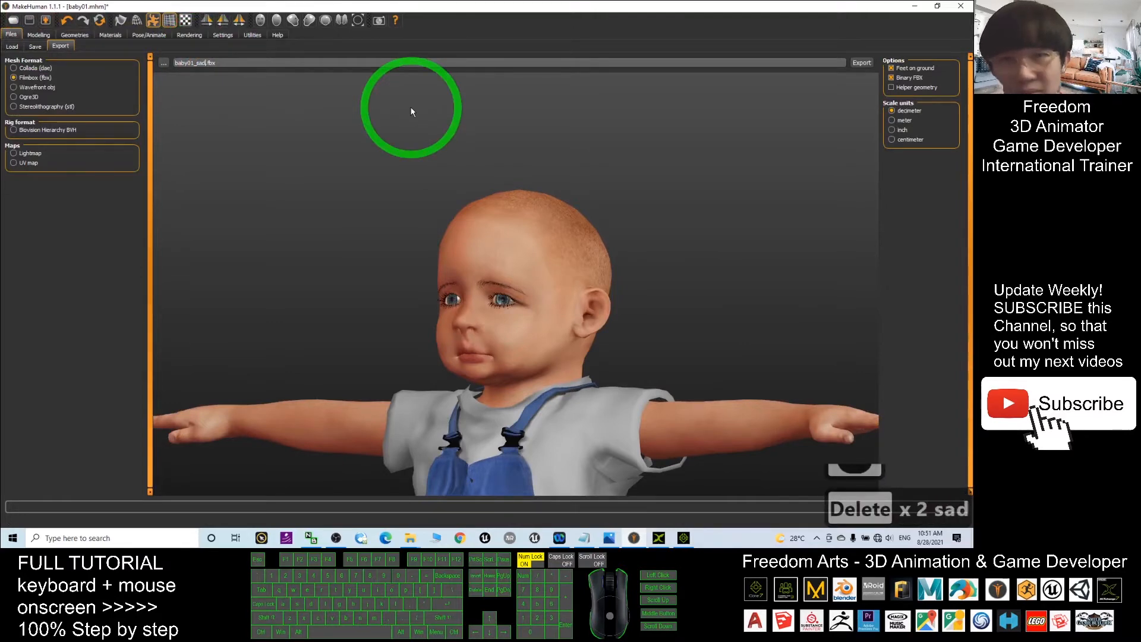
click(205, 67)
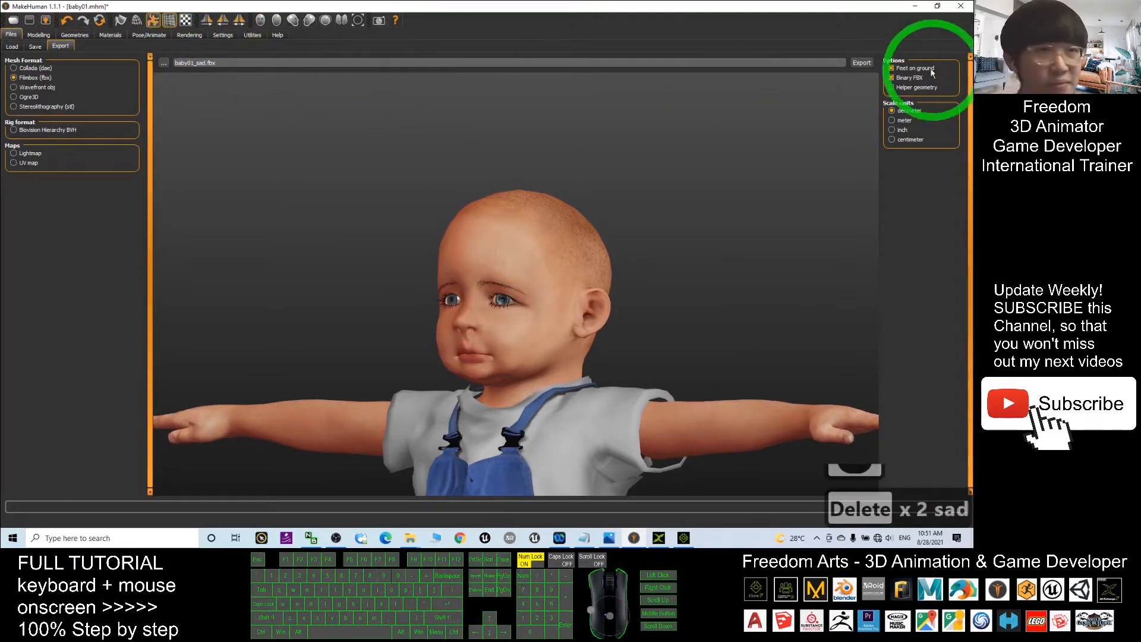
click(860, 63)
Step: Minimize MakeHuman and move the File Explorer window of the 02 folder towards the middle of the desktop
click(895, 4)
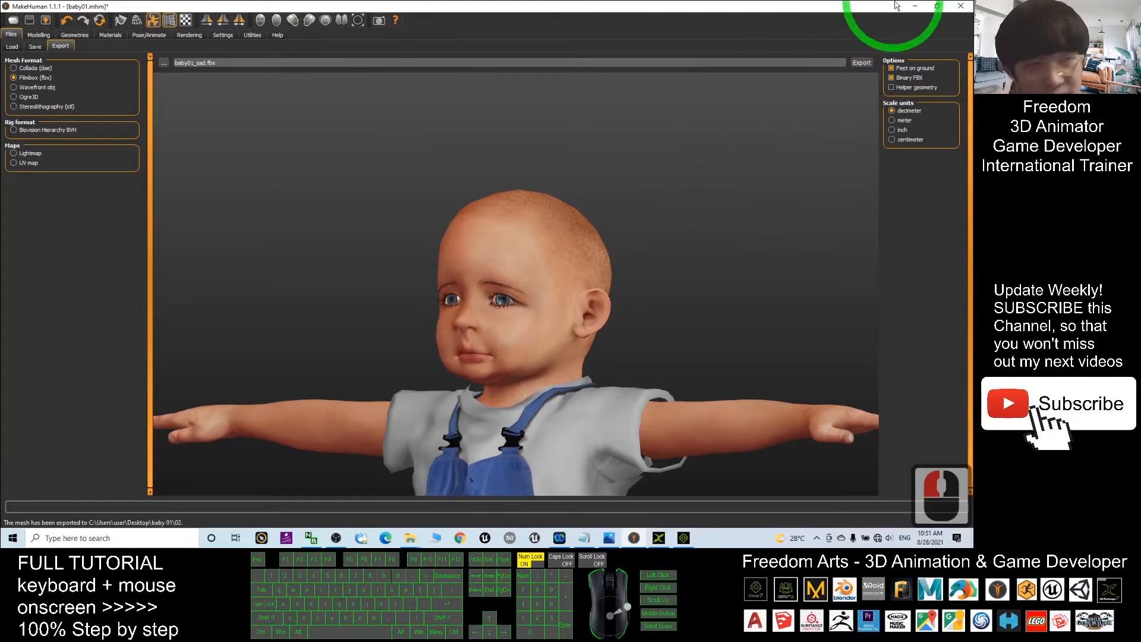
click(913, 4)
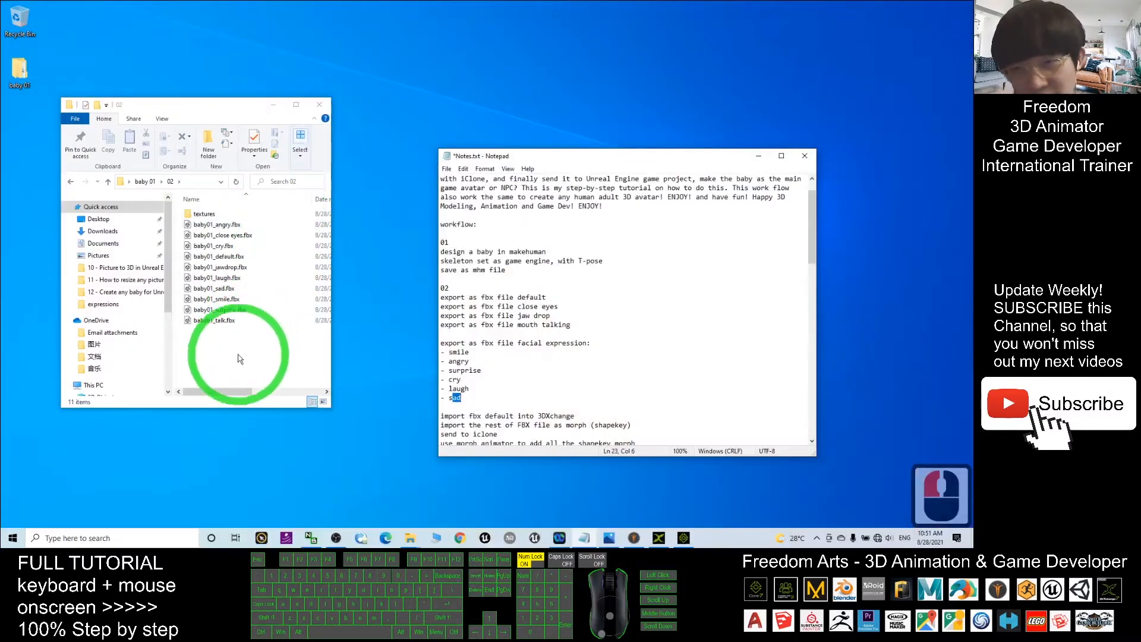
drag(244, 105, 490, 147)
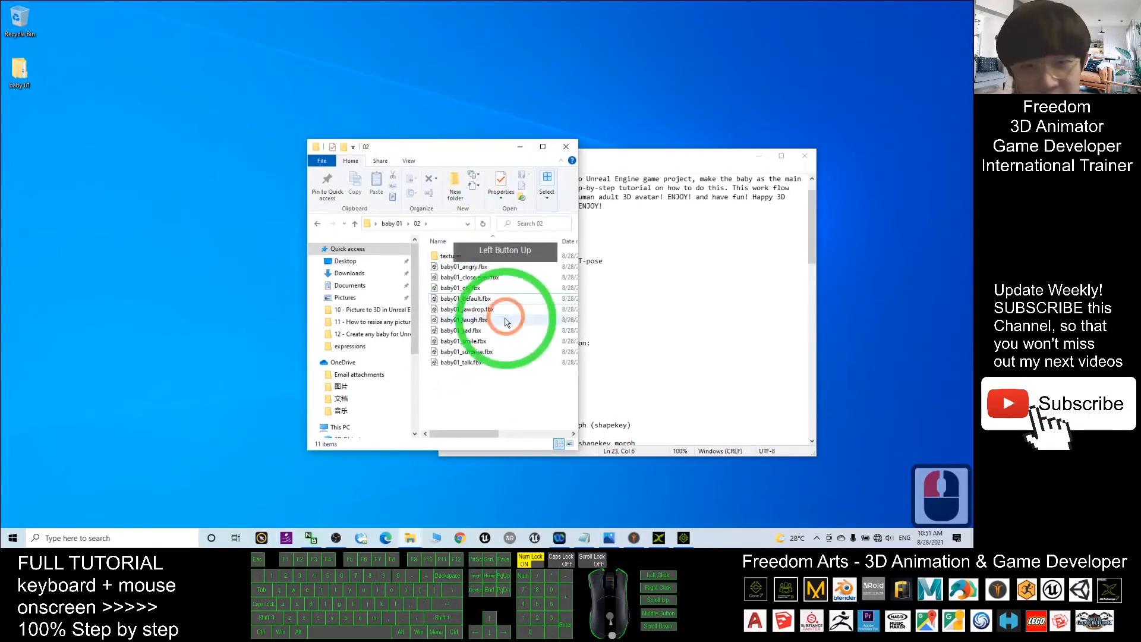
click(634, 538)
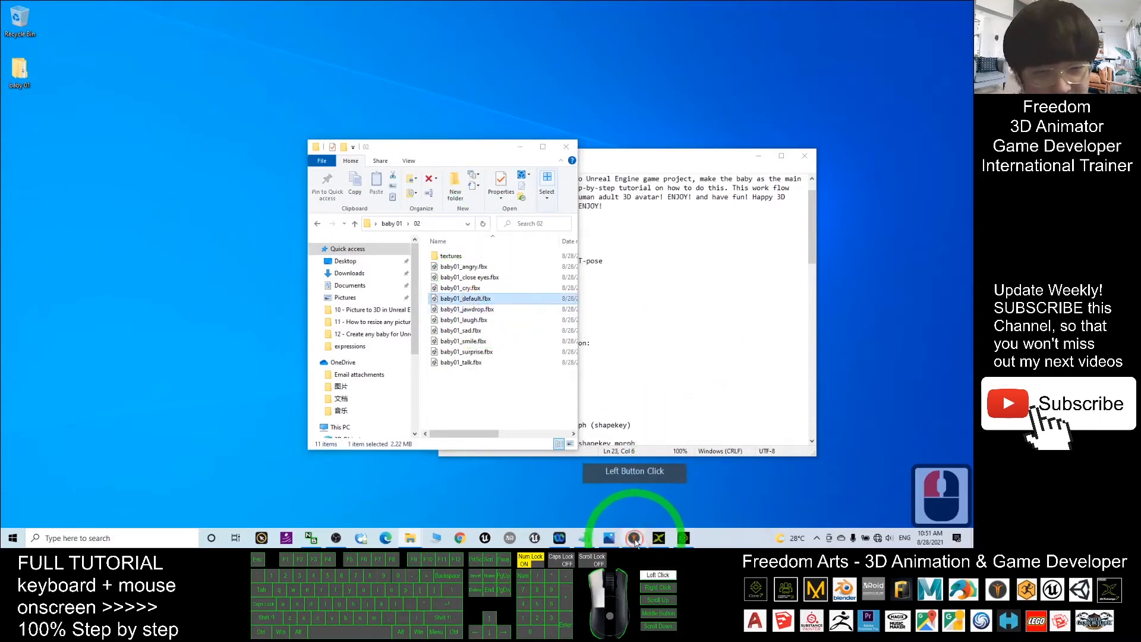
click(635, 537)
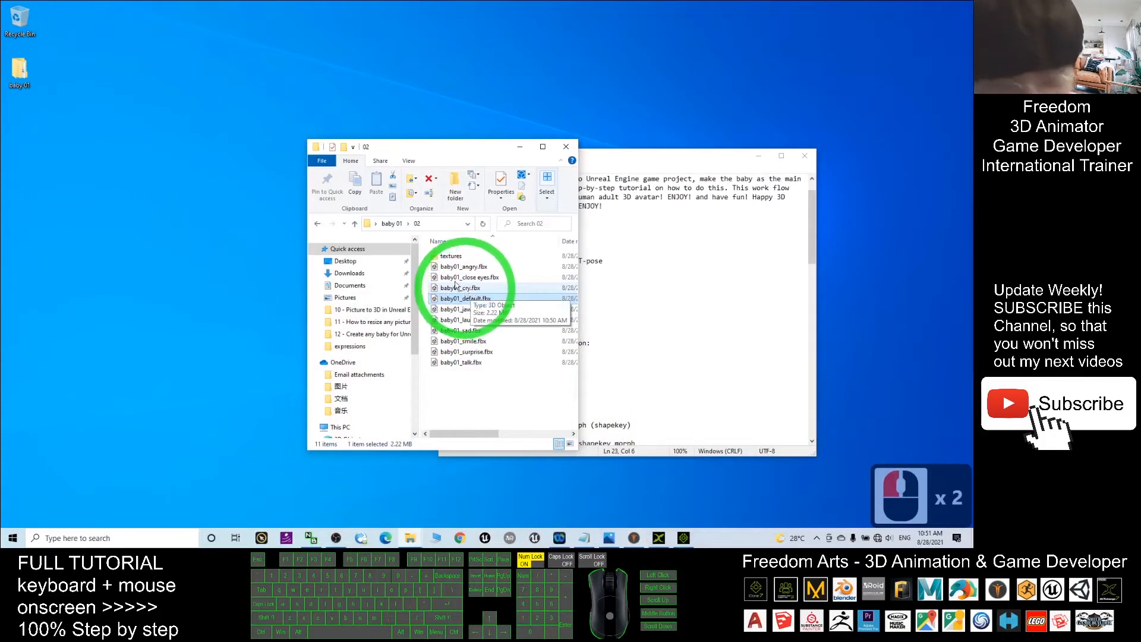
Step: Review the exported baby01 FBX files in the 02 folder, including close eyes, angry, jawdrop, talk and surprise
click(485, 277)
click(477, 261)
click(475, 265)
click(467, 309)
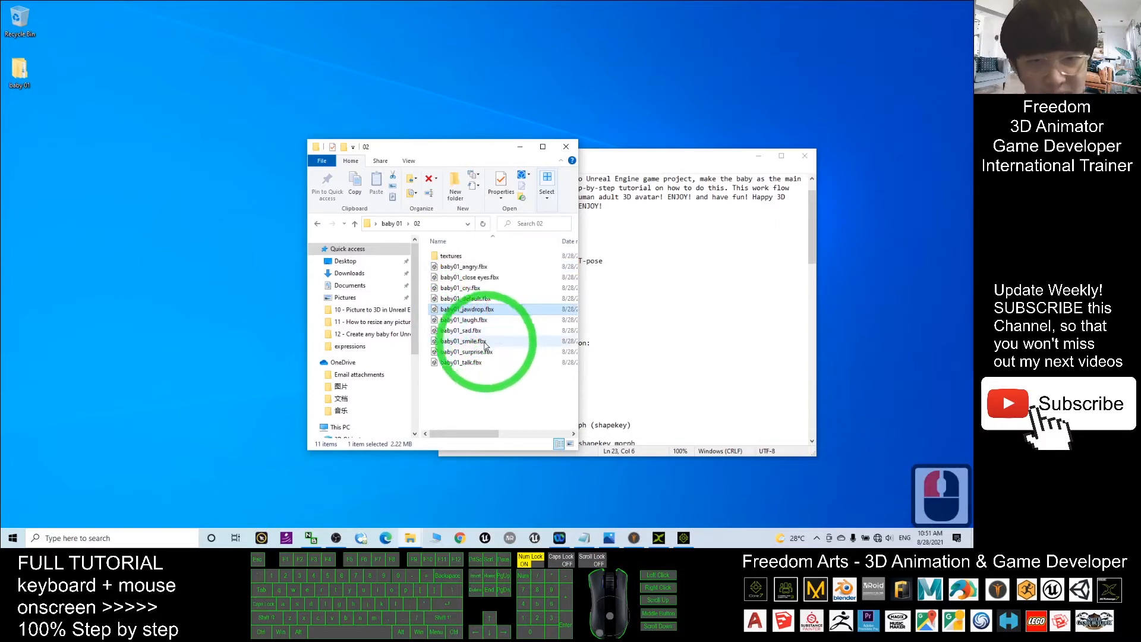
click(473, 361)
click(477, 353)
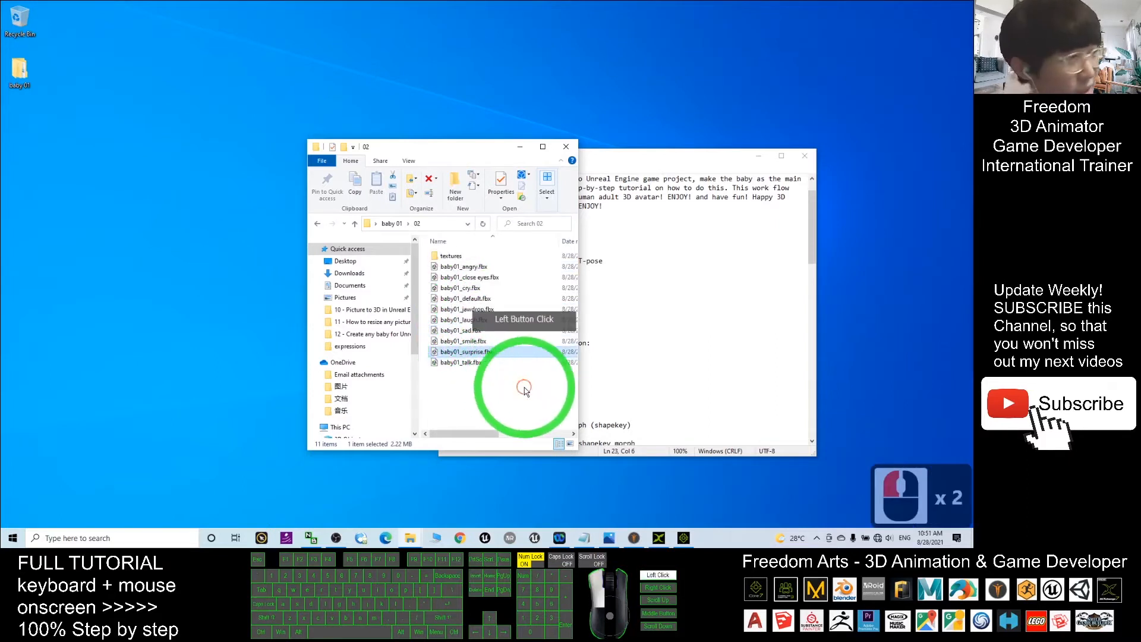
drag(524, 389, 462, 269)
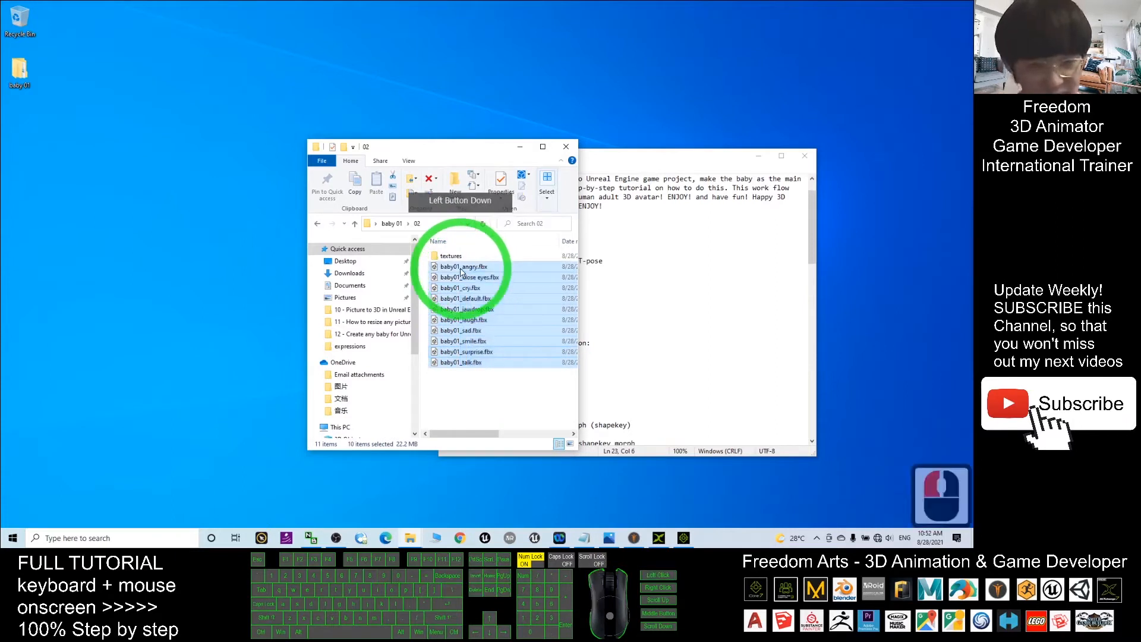
click(479, 410)
Step: Place the folder window beside Notes.txt and add the heading 03 above the line about importing the default FBX into 3DXchange
click(582, 544)
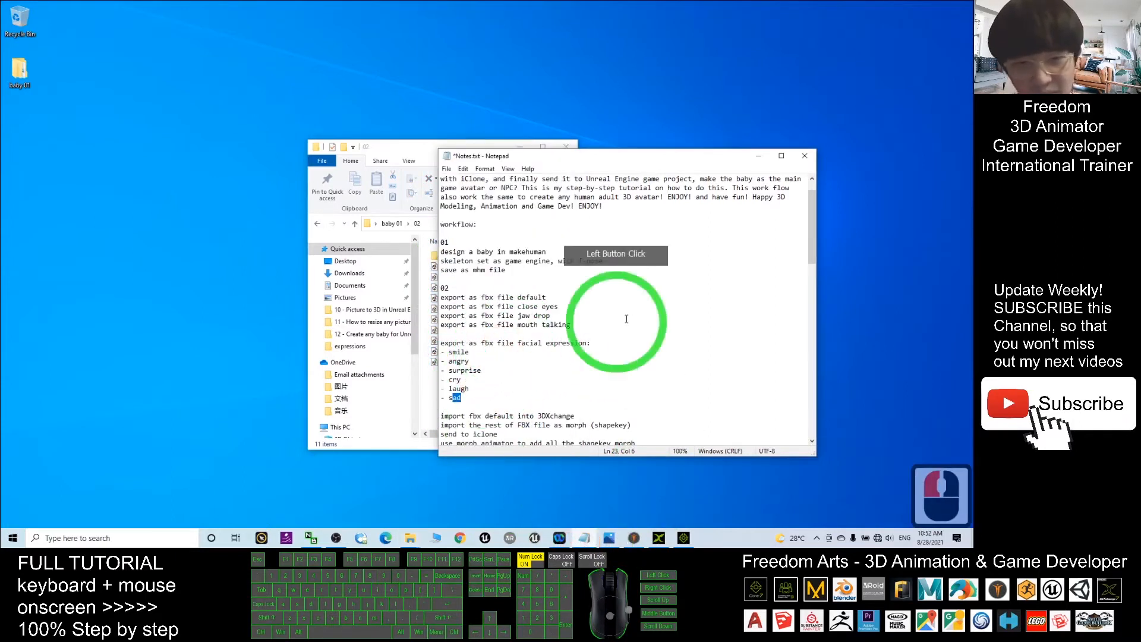
scroll(636, 339, down, 3)
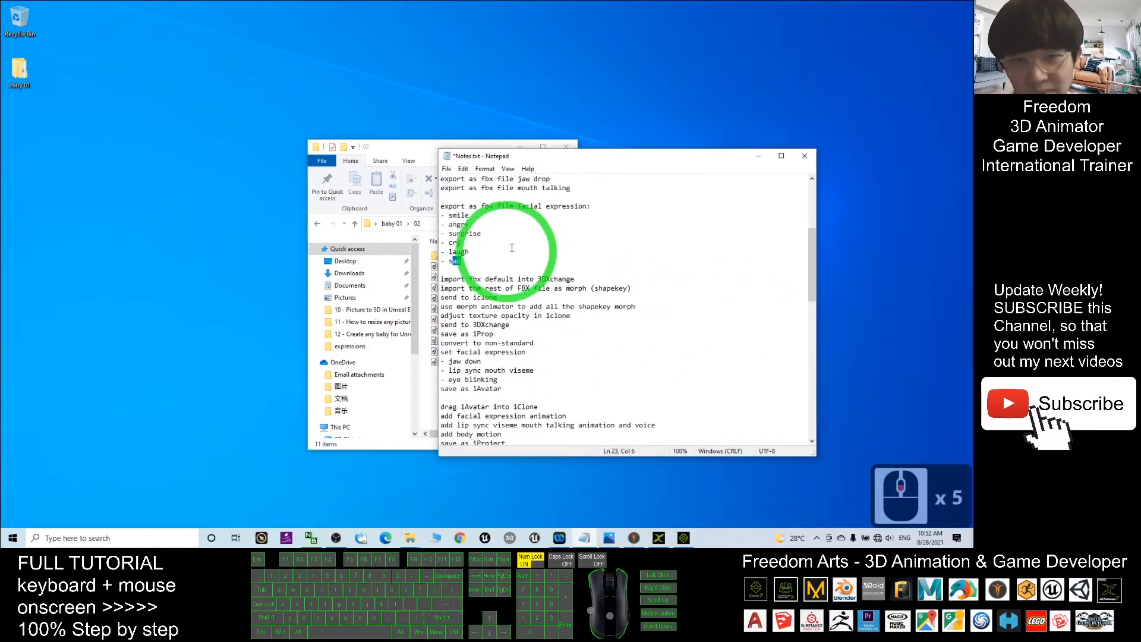
scroll(551, 257, up, 2)
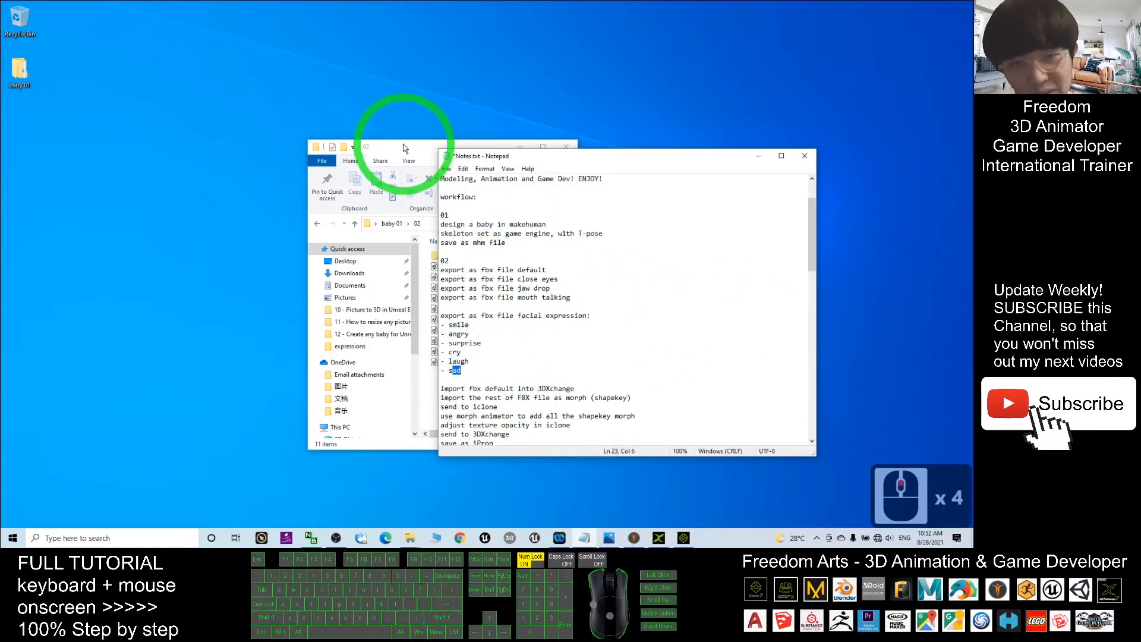
drag(403, 147, 222, 142)
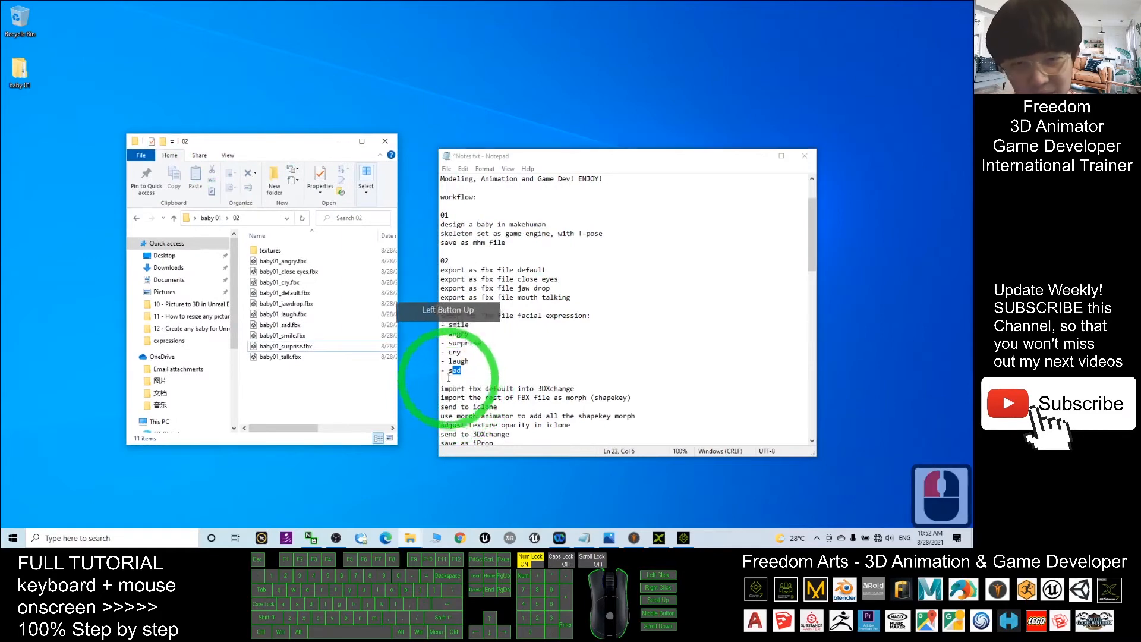
click(577, 375)
key(Return)
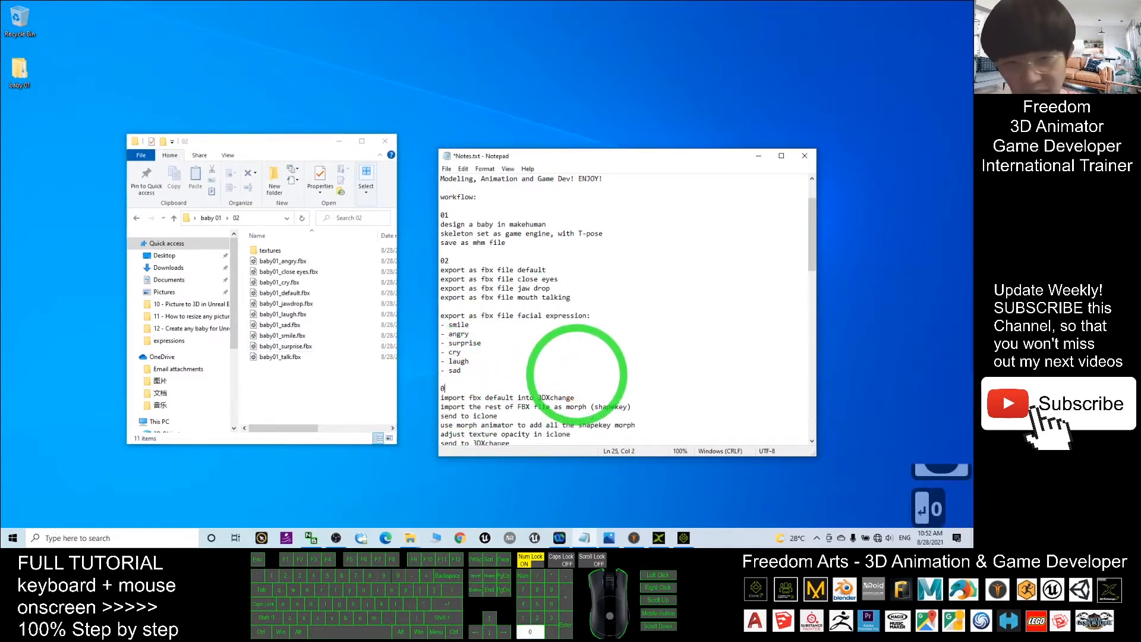
text(03)
Step: Highlight sections 01 and 02 of the workflow notes and examine the steps listed under 03
scroll(428, 324, up, 1)
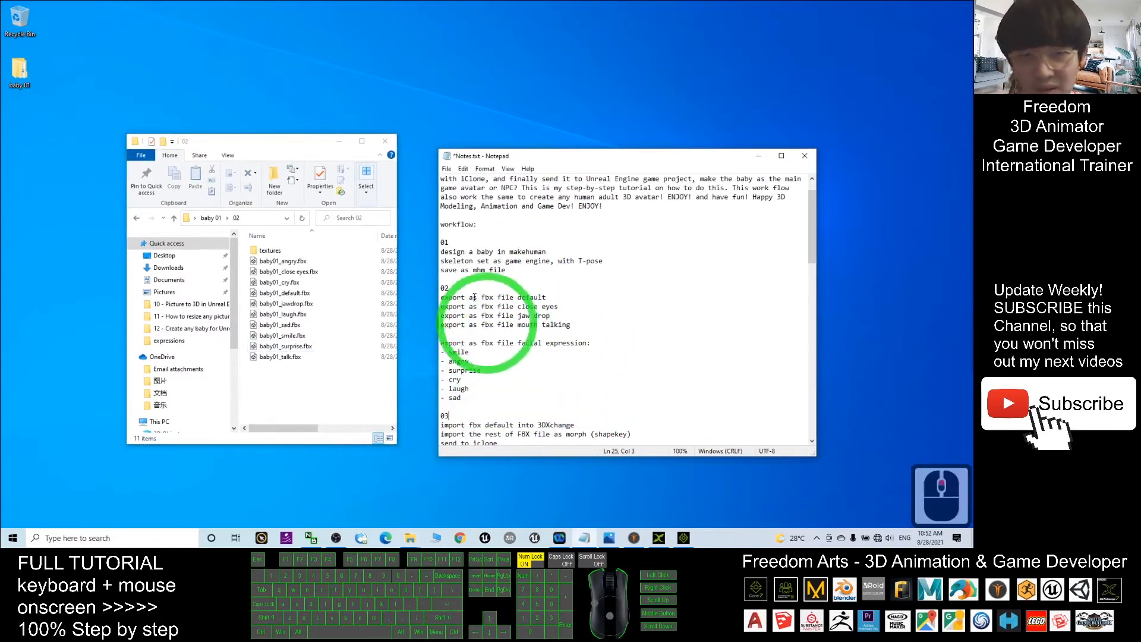
drag(444, 243, 579, 394)
scroll(578, 395, down, 3)
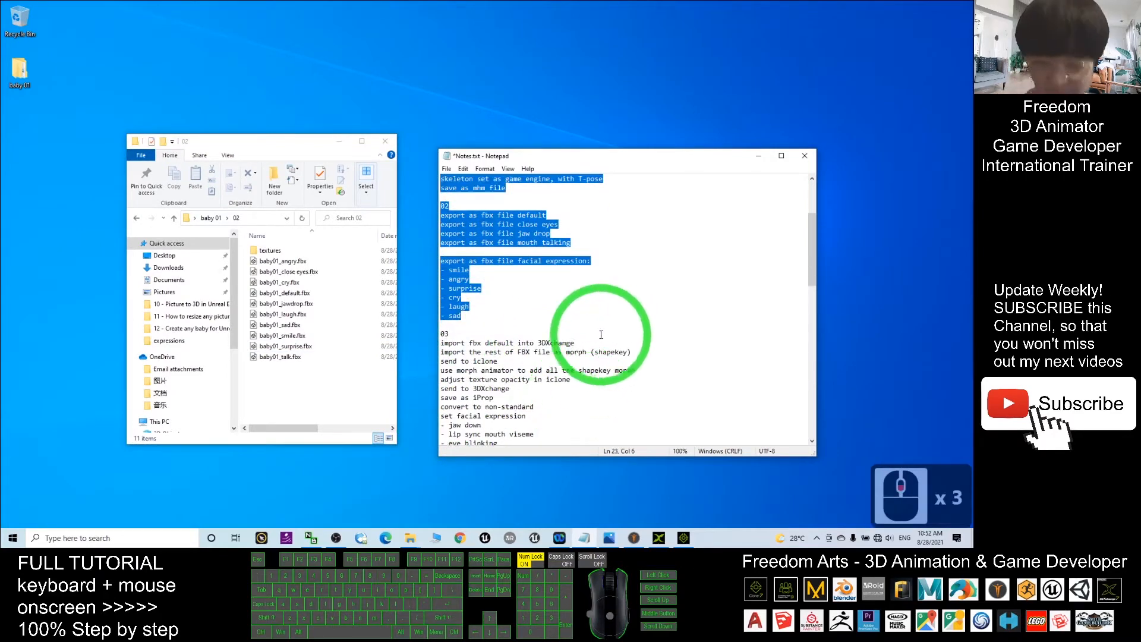
Step: Save Notes.txt, shift its window away from the folder, and highlight the line about importing the default FBX into 3DXchange
click(575, 316)
key(ctrl+s)
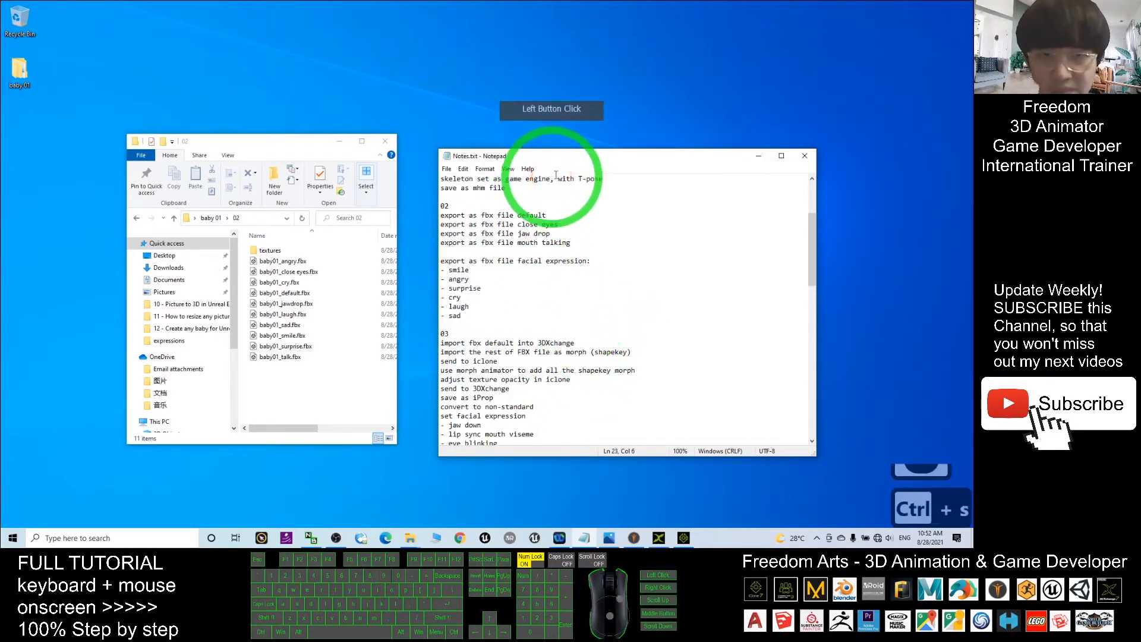
drag(559, 156, 601, 139)
scroll(570, 224, down, 2)
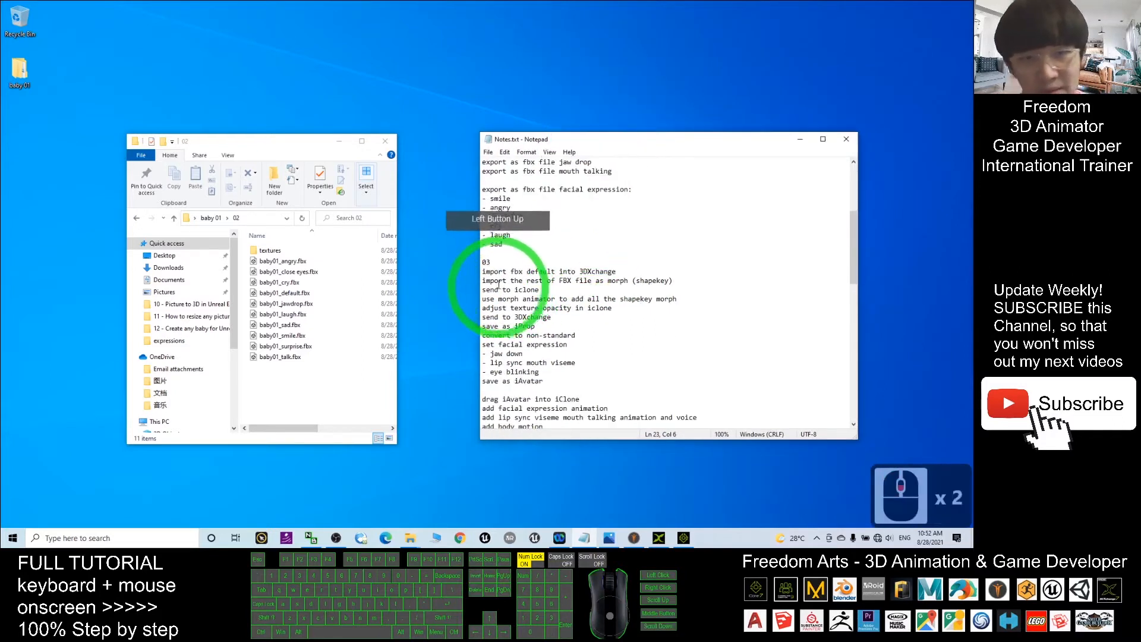
drag(510, 271, 604, 272)
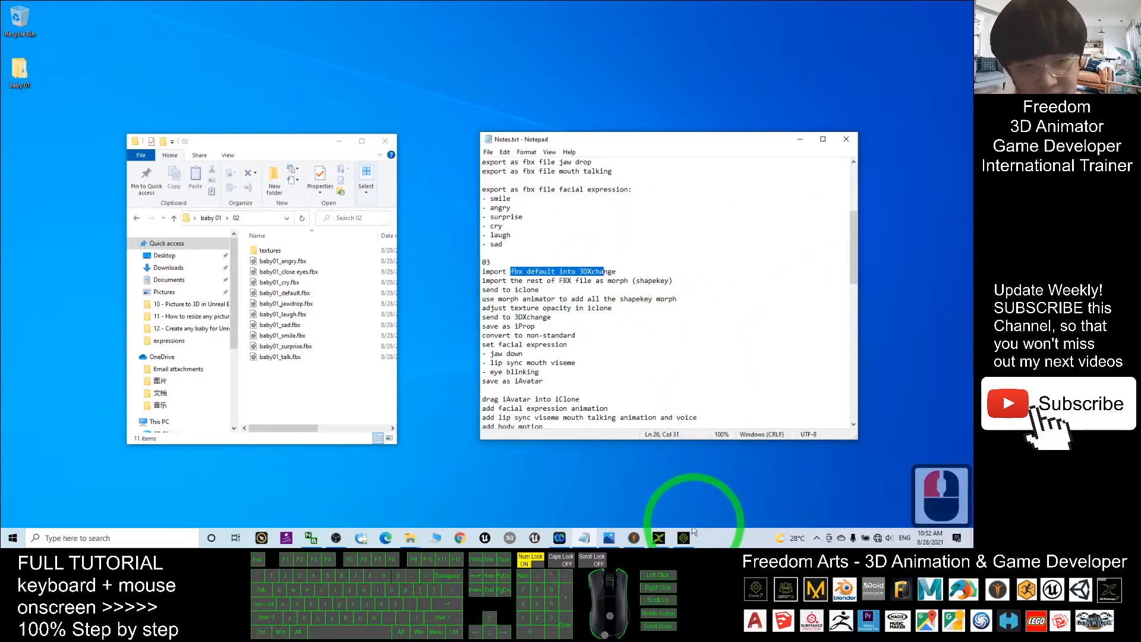
Step: Switch to iClone 3DXchange and import baby01_default.fbx from the 02 folder, keeping the offered FBX import options
click(659, 537)
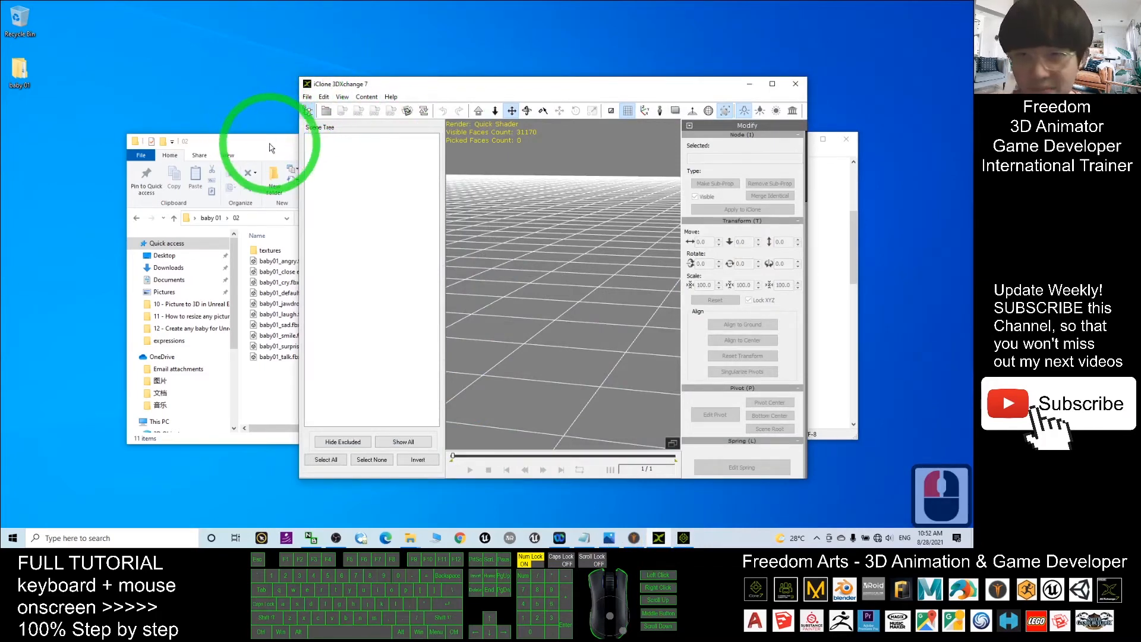
drag(269, 140, 184, 116)
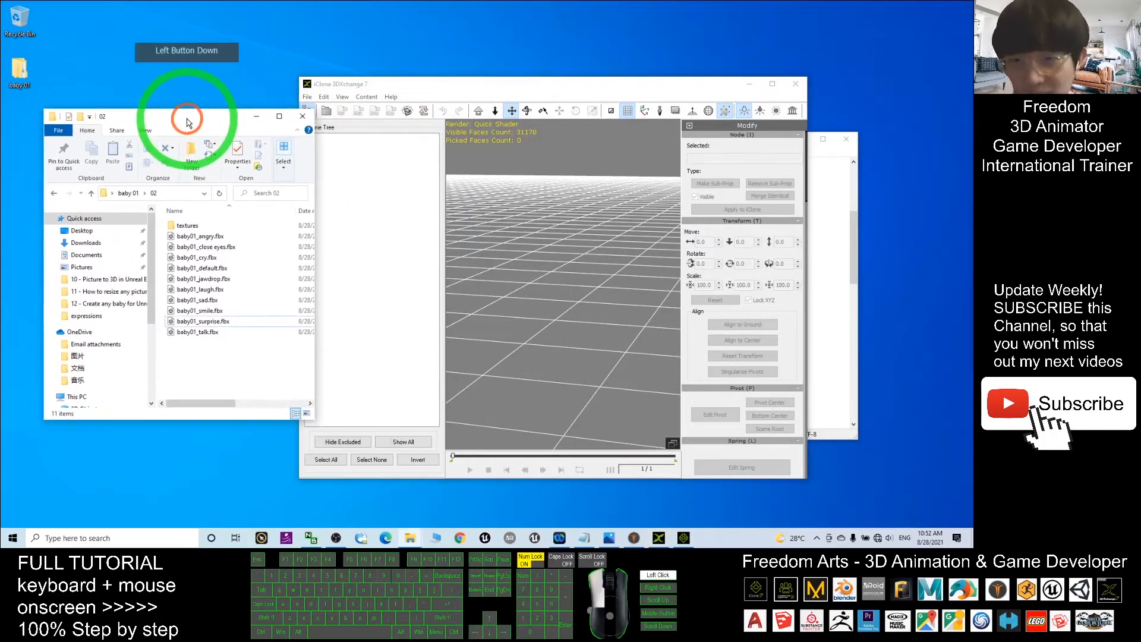
click(189, 271)
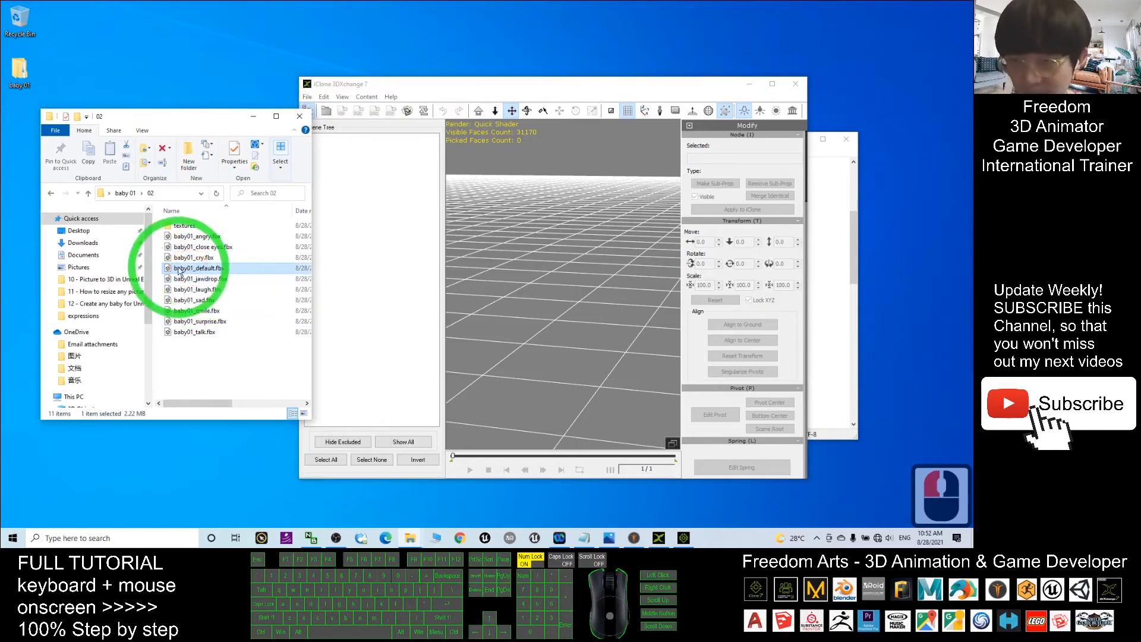
drag(186, 272, 517, 331)
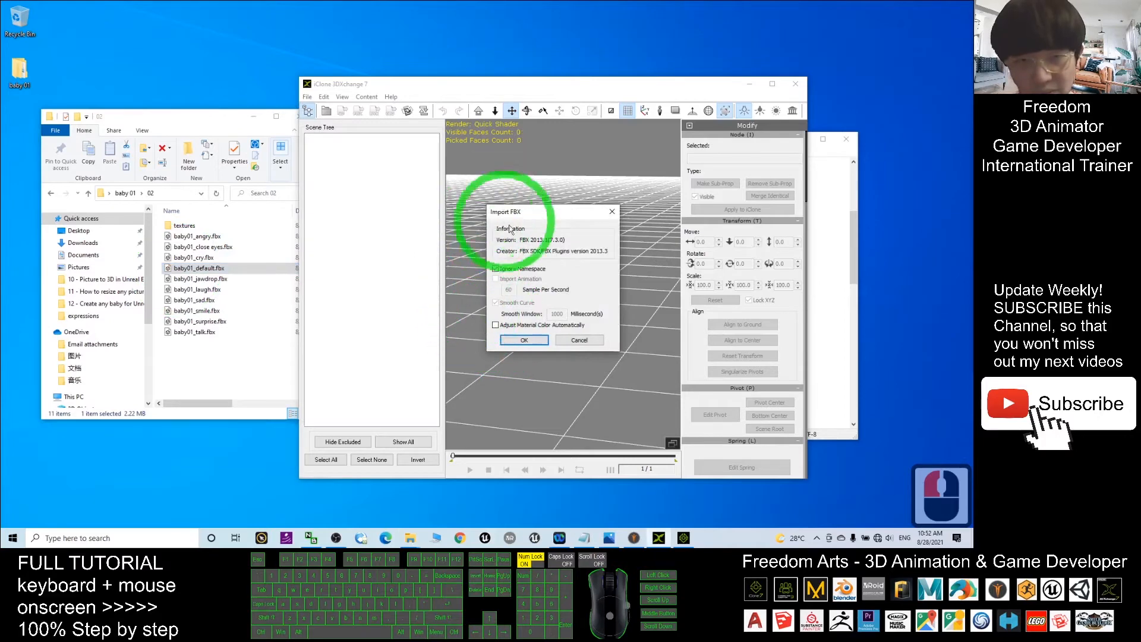
click(521, 340)
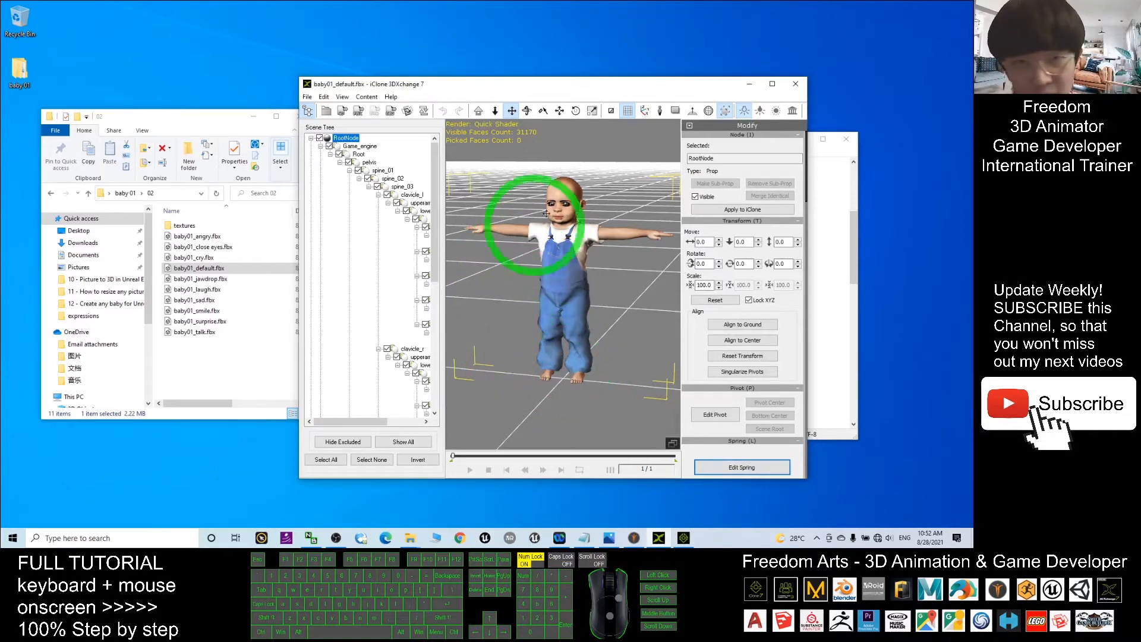
Step: Move the 3DXchange window towards the folder and check the notes line about importing the remaining FBX files as morphs
drag(657, 84, 571, 71)
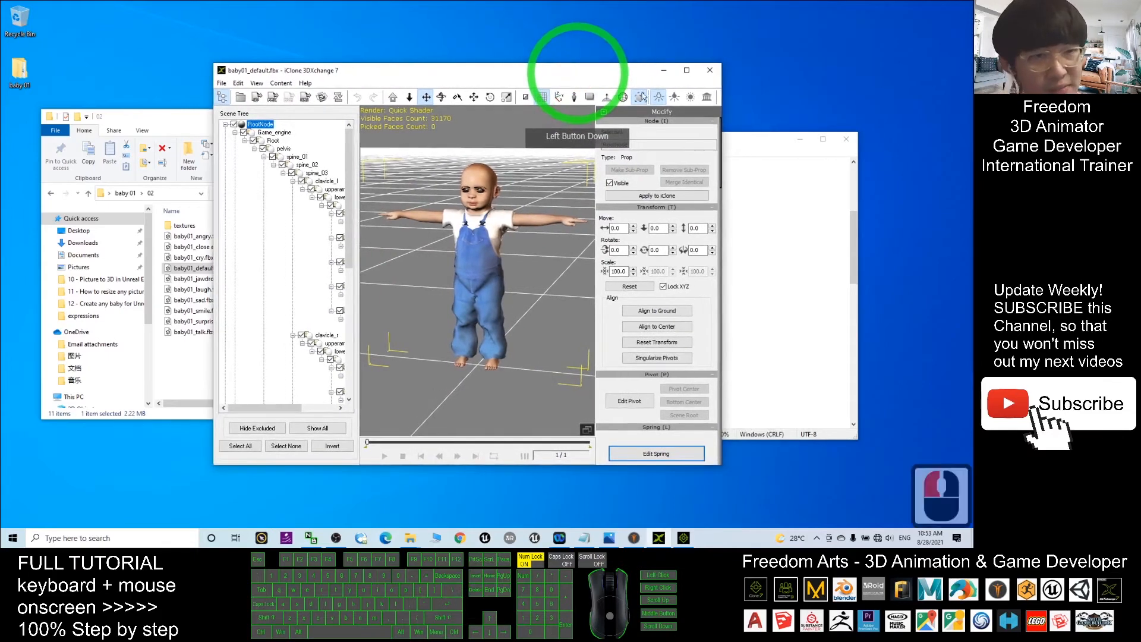
click(800, 246)
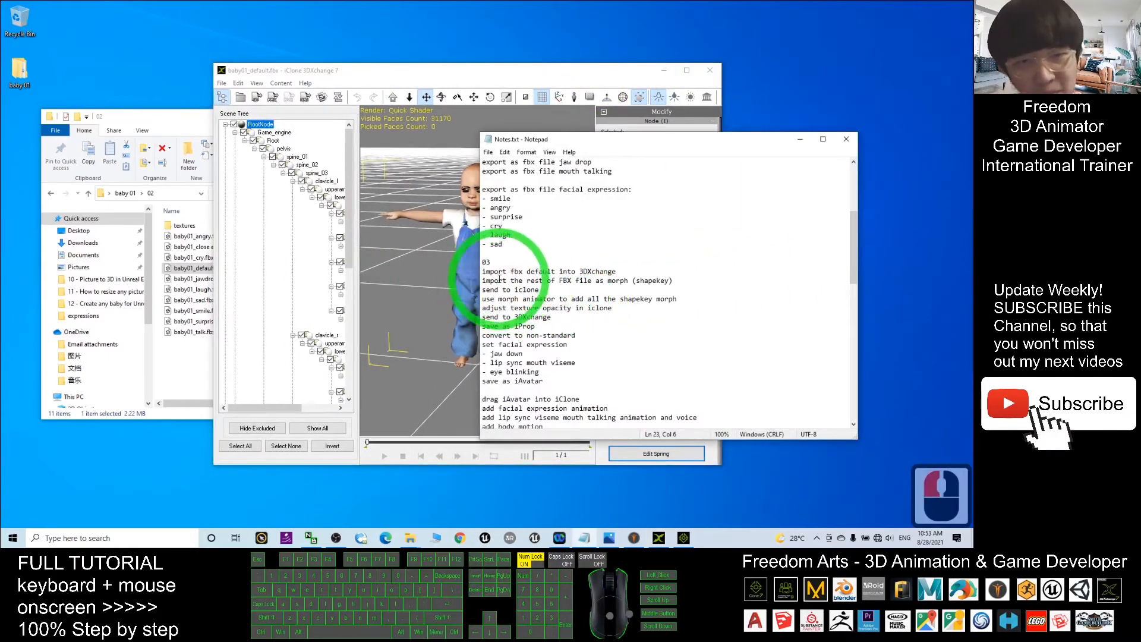
drag(497, 280, 668, 283)
click(628, 282)
click(622, 93)
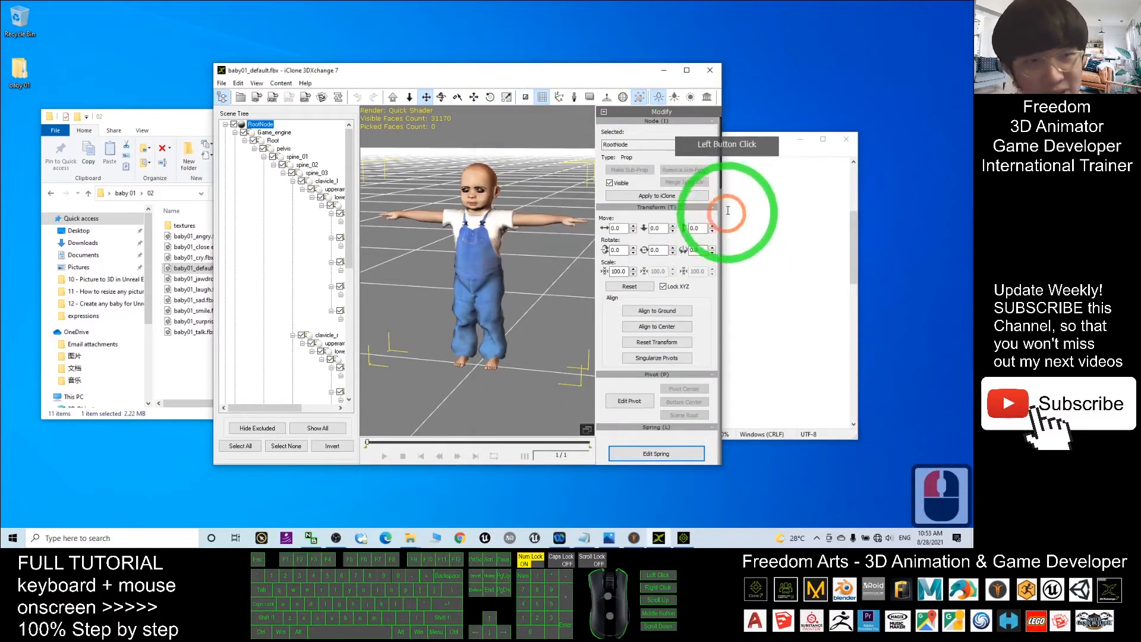
Step: Start adding files to the Face Setup morph list and browse to the baby 01\02 folder using its copied path
drag(719, 174, 721, 336)
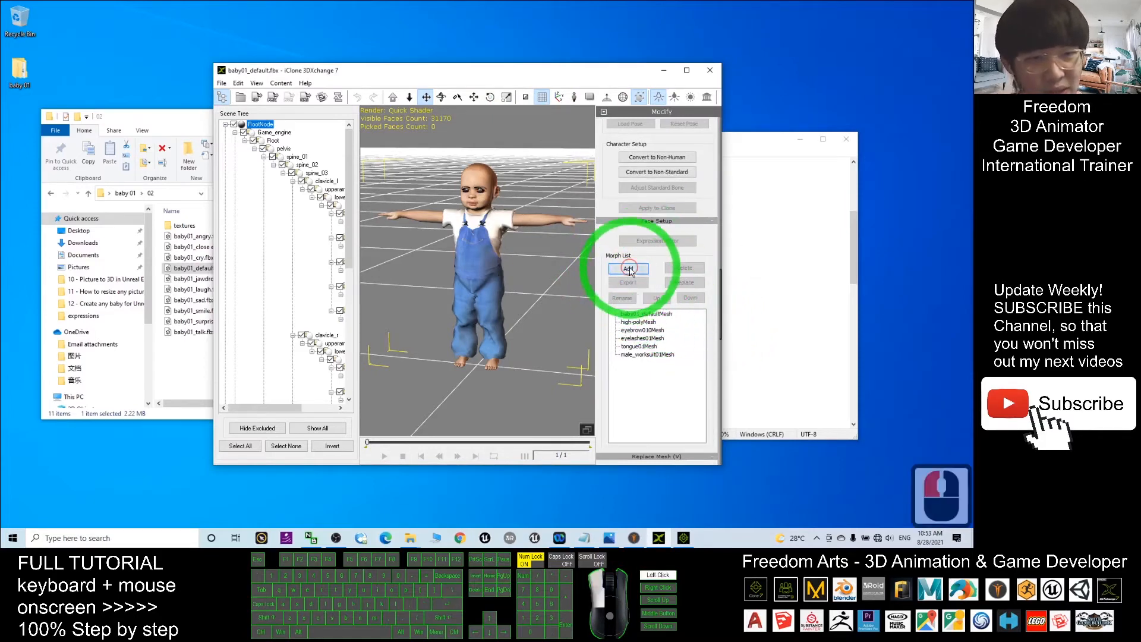
click(629, 268)
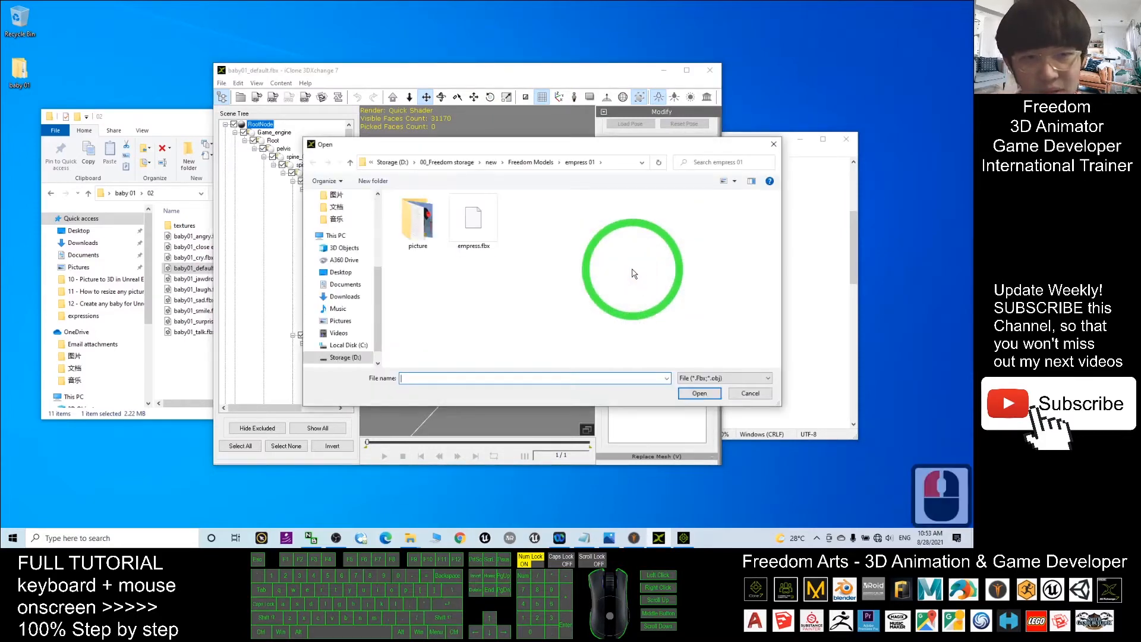
click(145, 116)
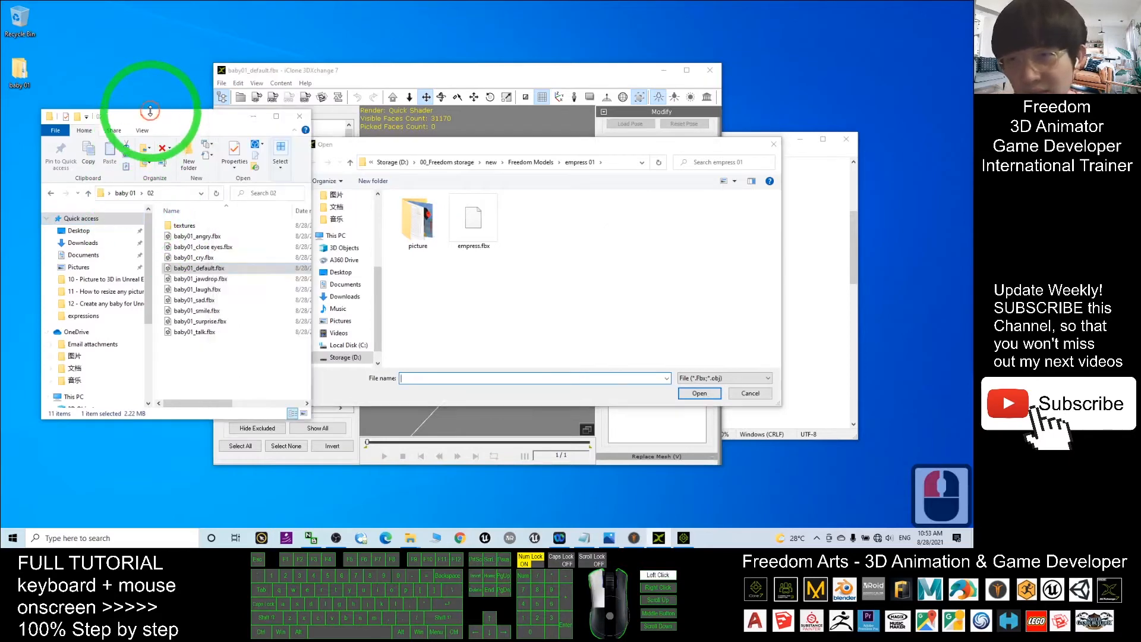
click(159, 194)
key(ctrl+c)
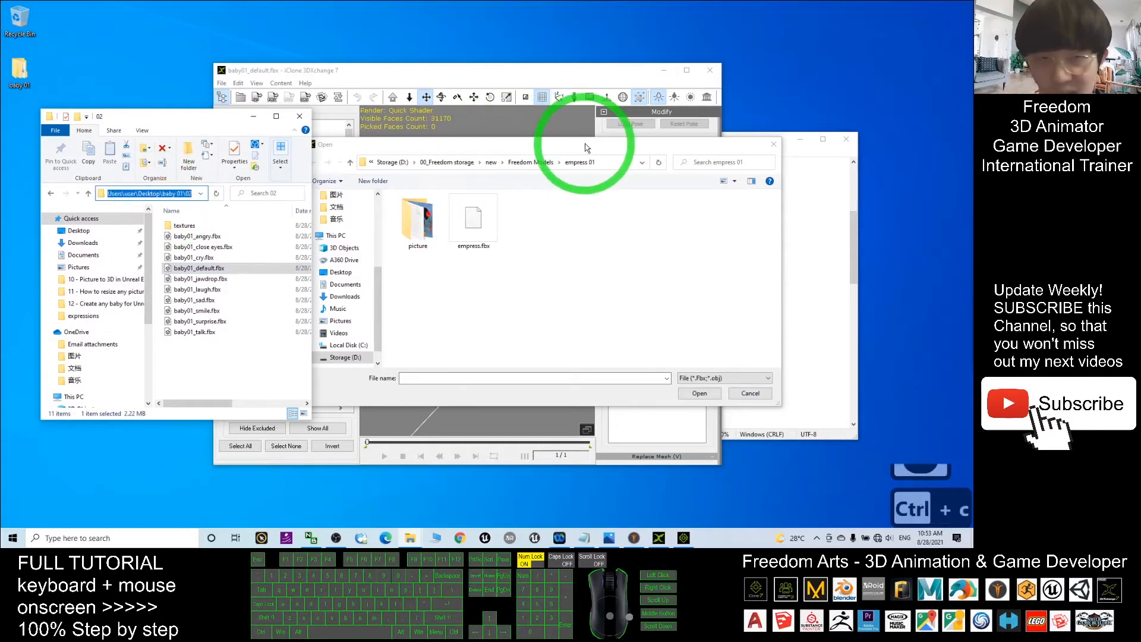
click(588, 162)
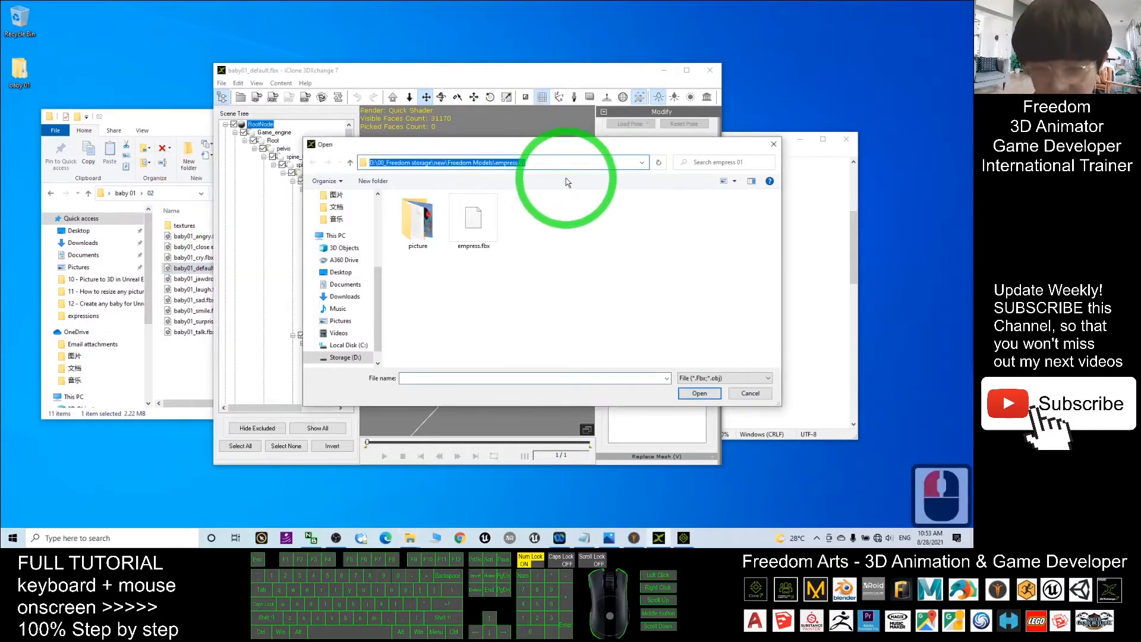
key(ctrl+v)
key(Return)
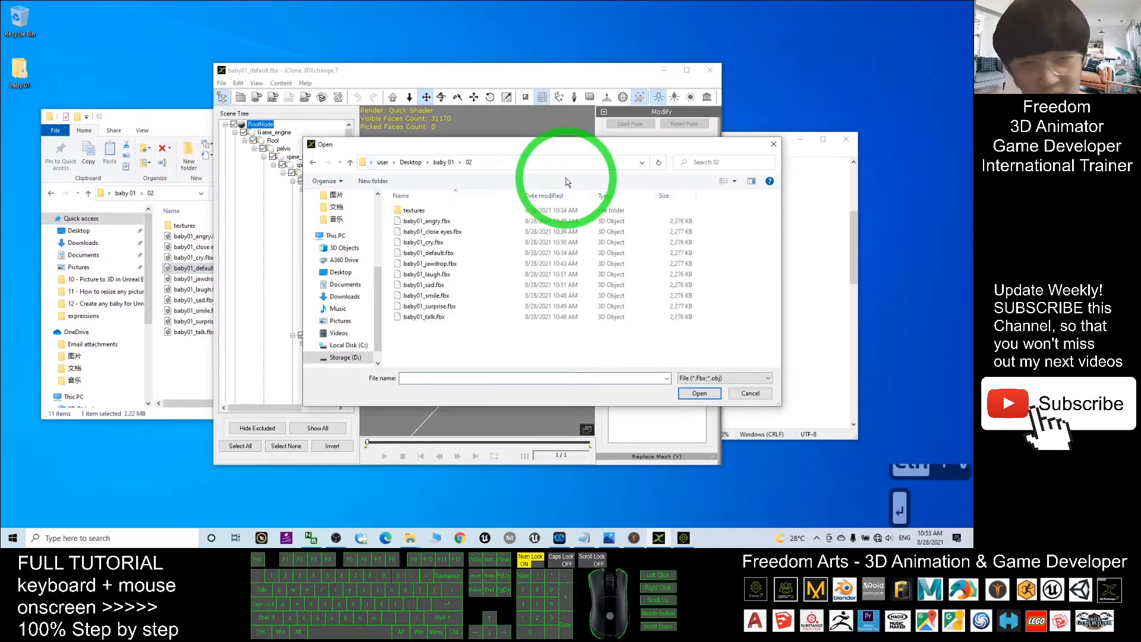
Step: Add all baby01 FBX files except baby01_default.fbx to the morph list
drag(482, 341, 395, 223)
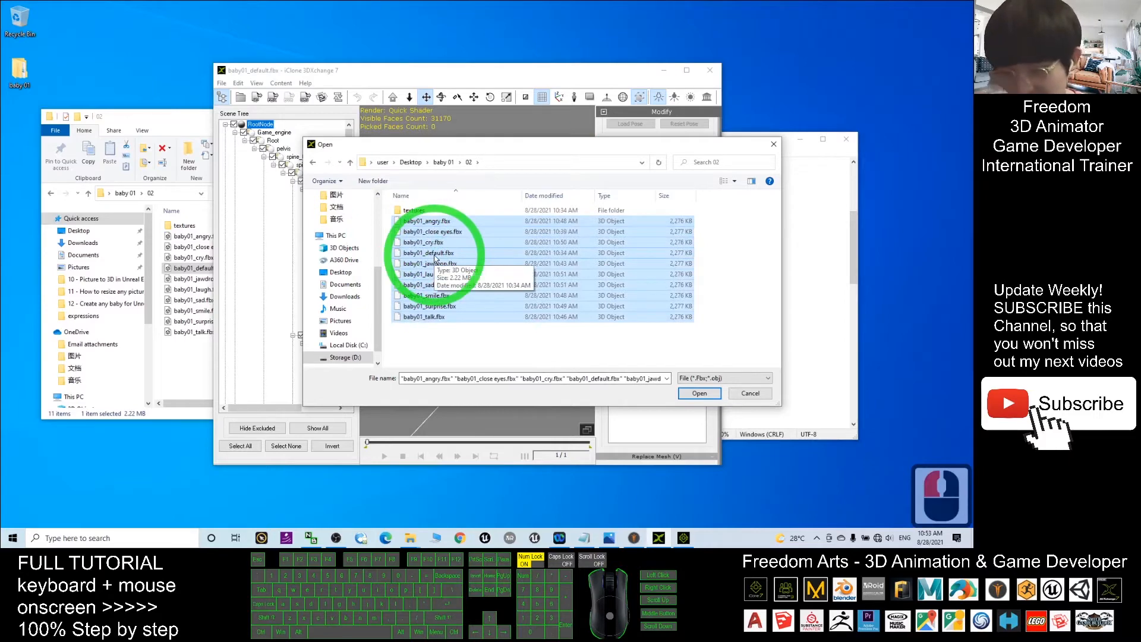
ctrl+click(436, 254)
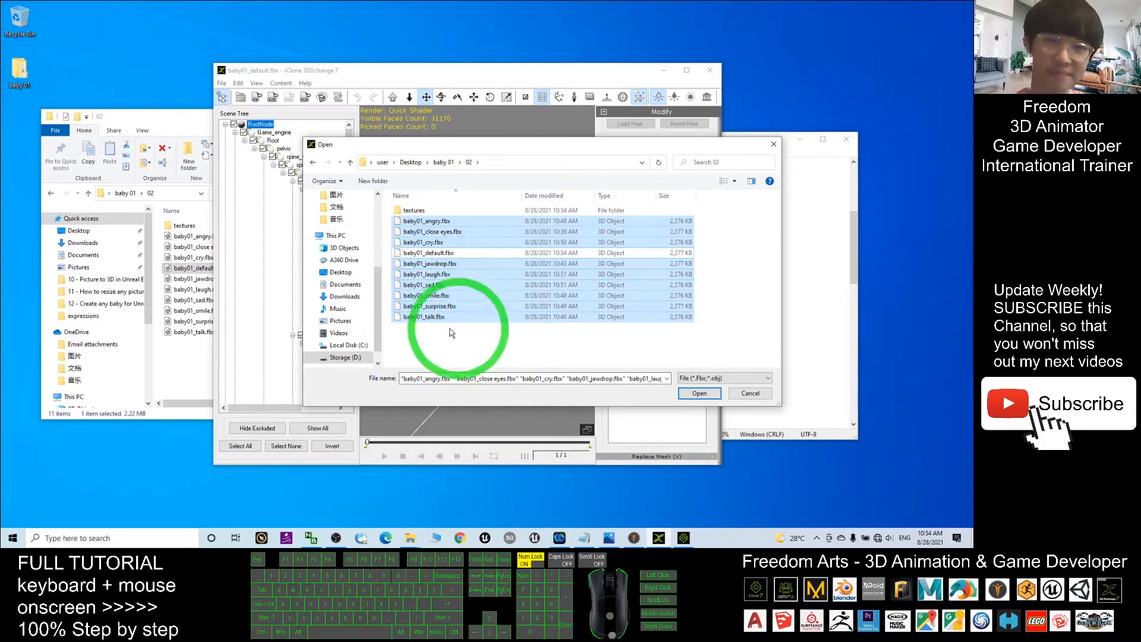
click(696, 394)
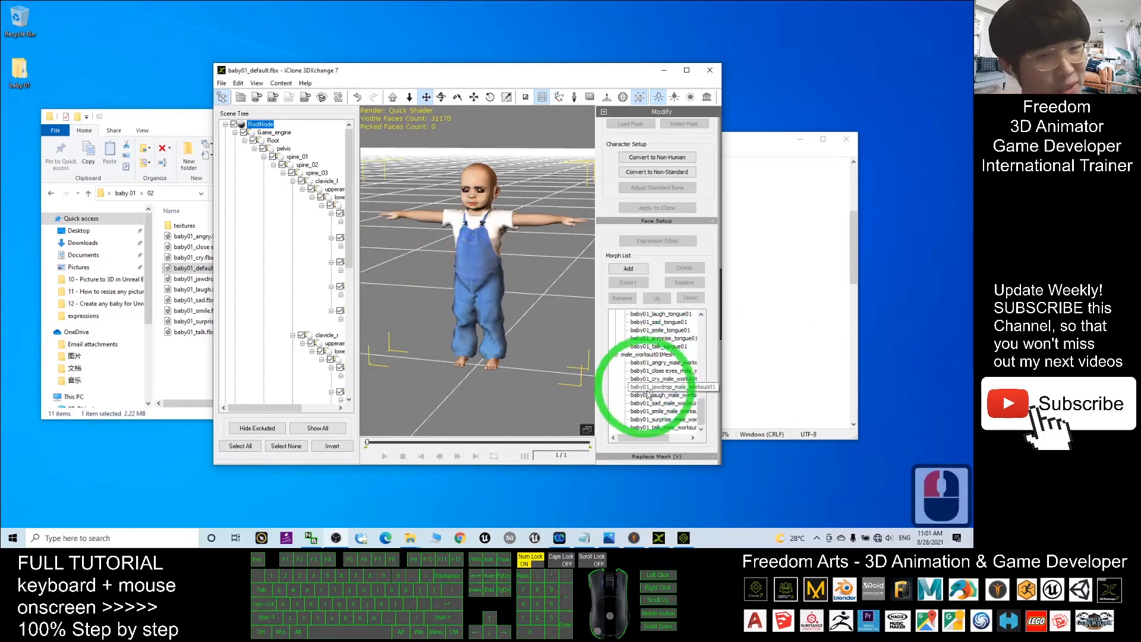
Step: Review the morphs listed under each mesh and reread the notes on importing morphs and sending to iClone
drag(701, 413, 692, 318)
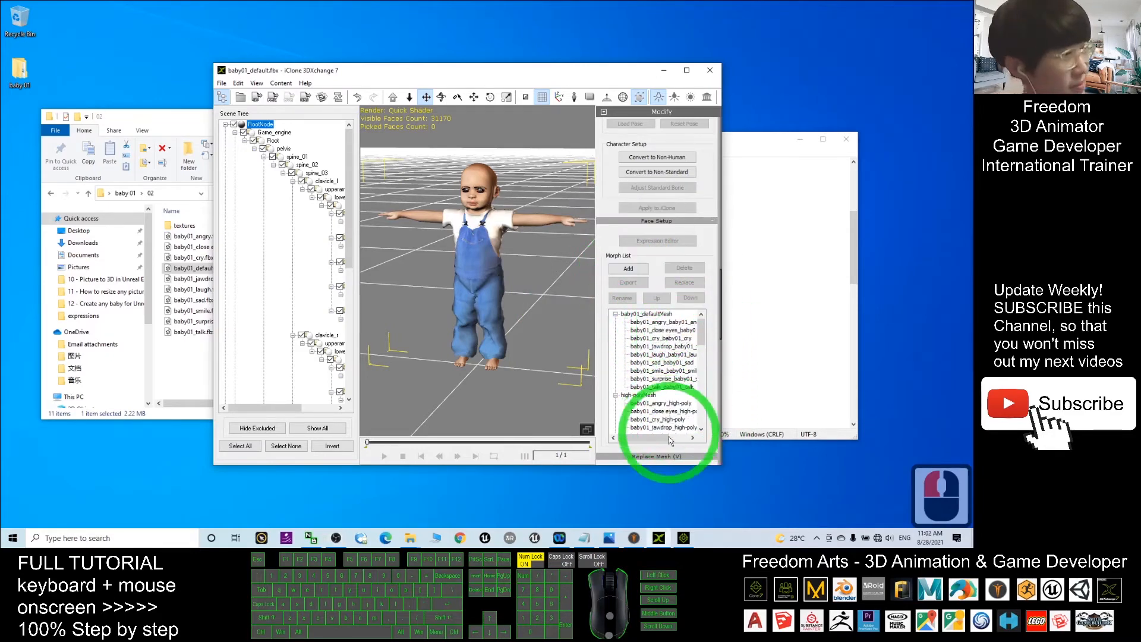
scroll(689, 333, down, 2)
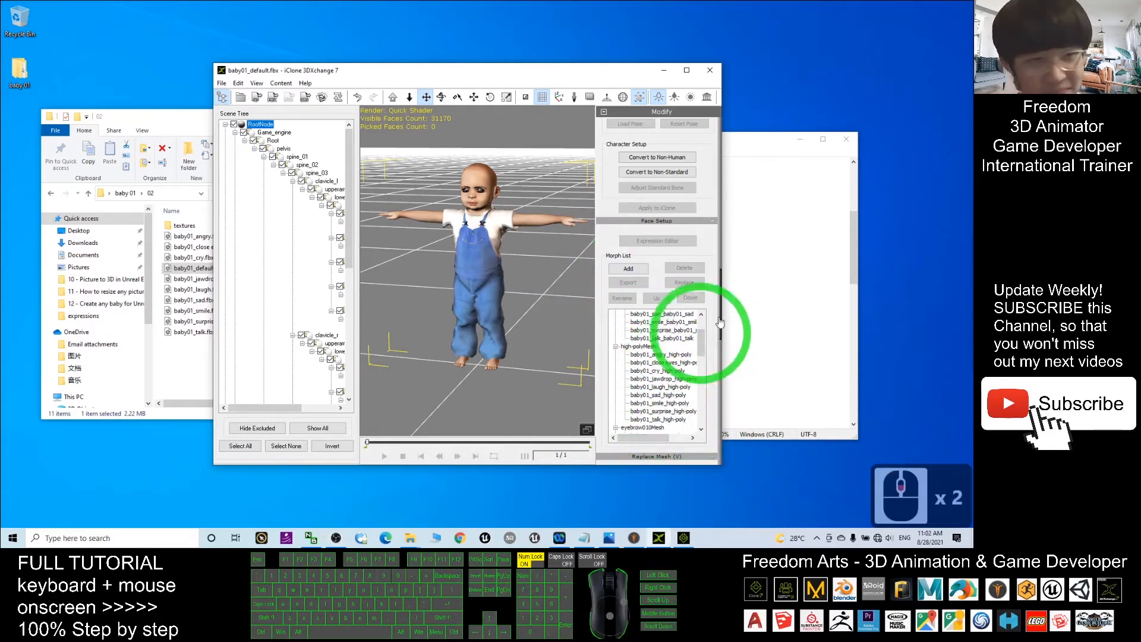
click(584, 538)
scroll(716, 266, up, 5)
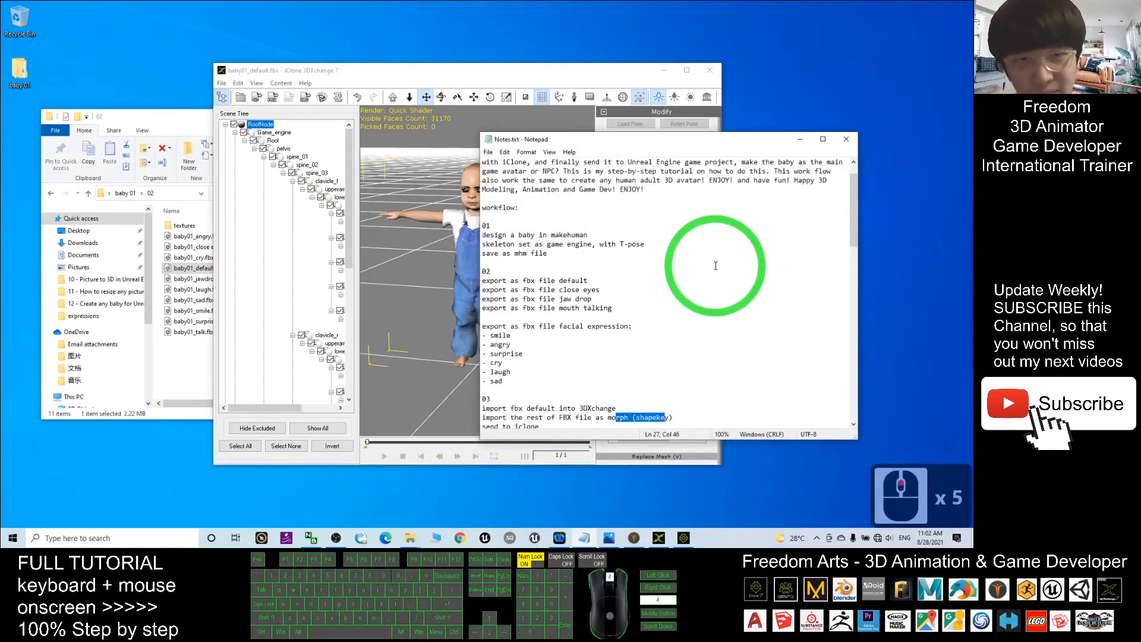
scroll(716, 266, down, 4)
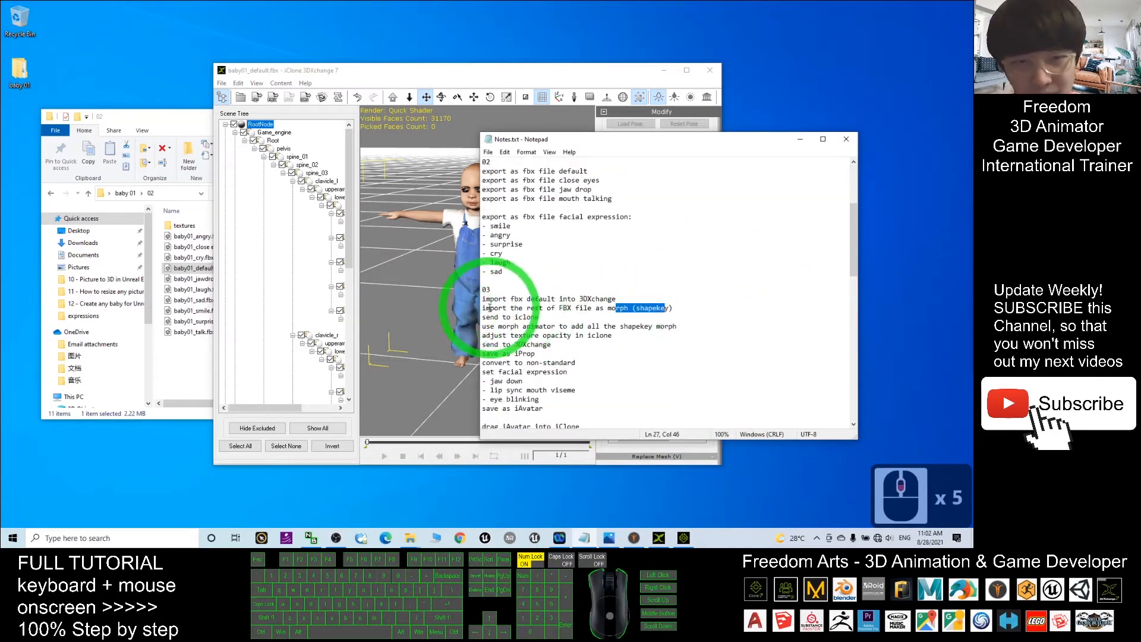
drag(487, 308, 673, 308)
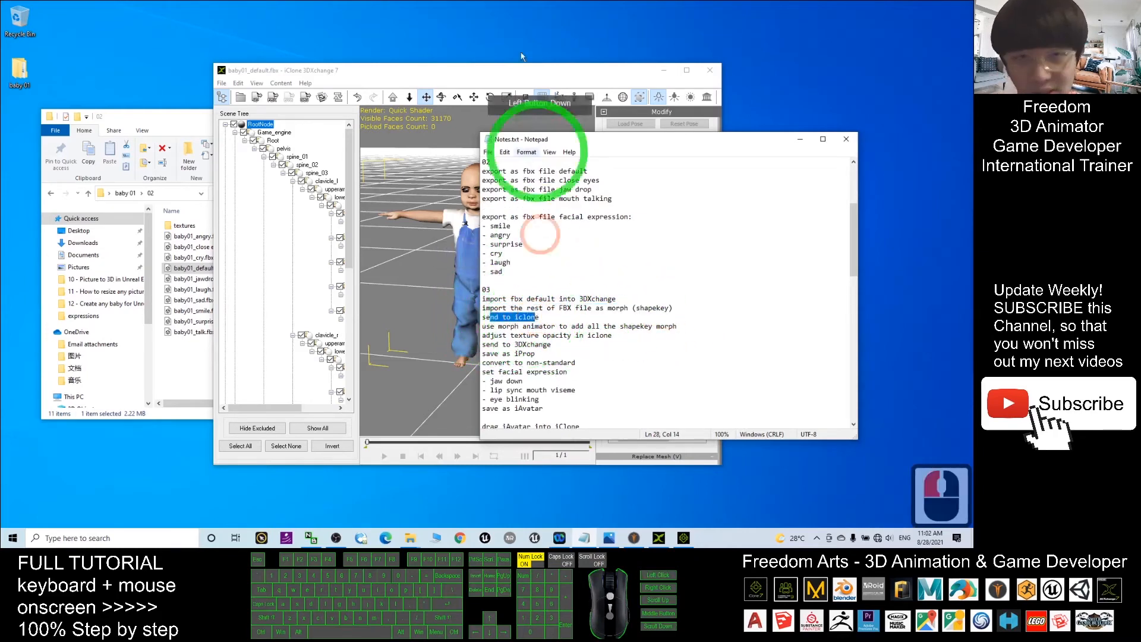
Step: Switch to iClone 7 and show its Content library in place of Unreal Live Link
click(659, 537)
click(683, 536)
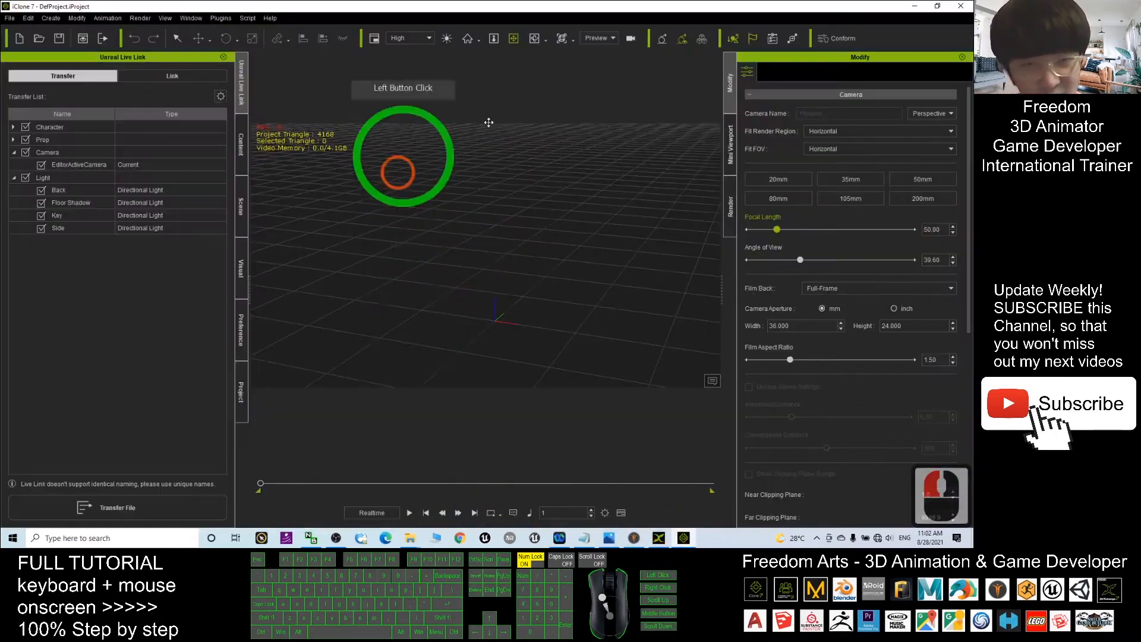
click(240, 146)
click(664, 523)
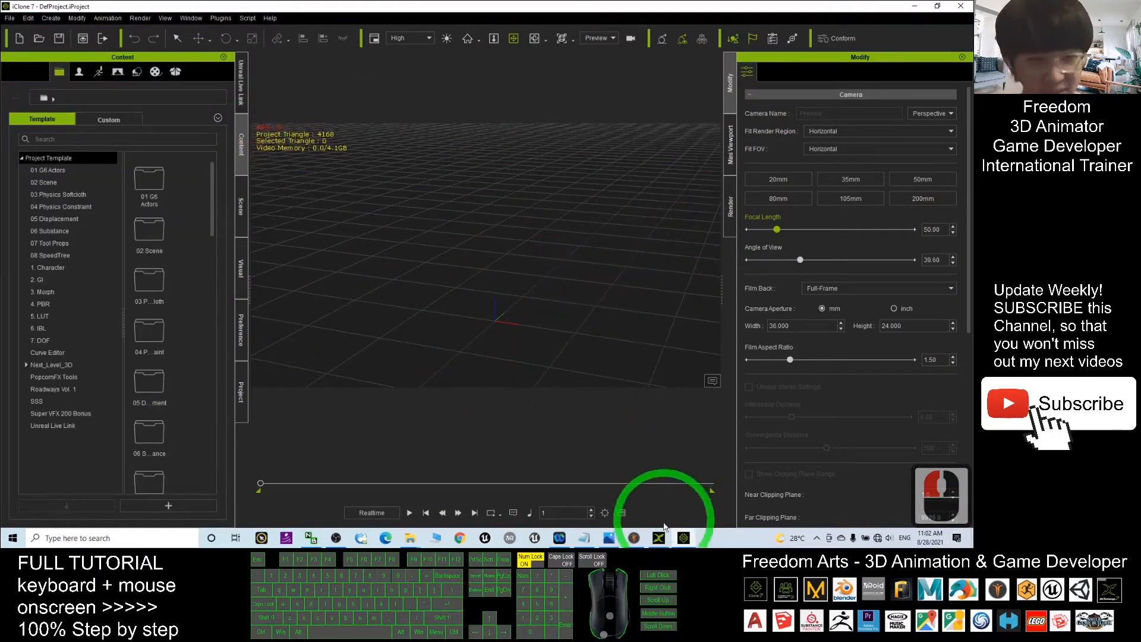
Step: Return to 3DXchange and apply the baby's RootNode with its morphs to iClone
click(660, 544)
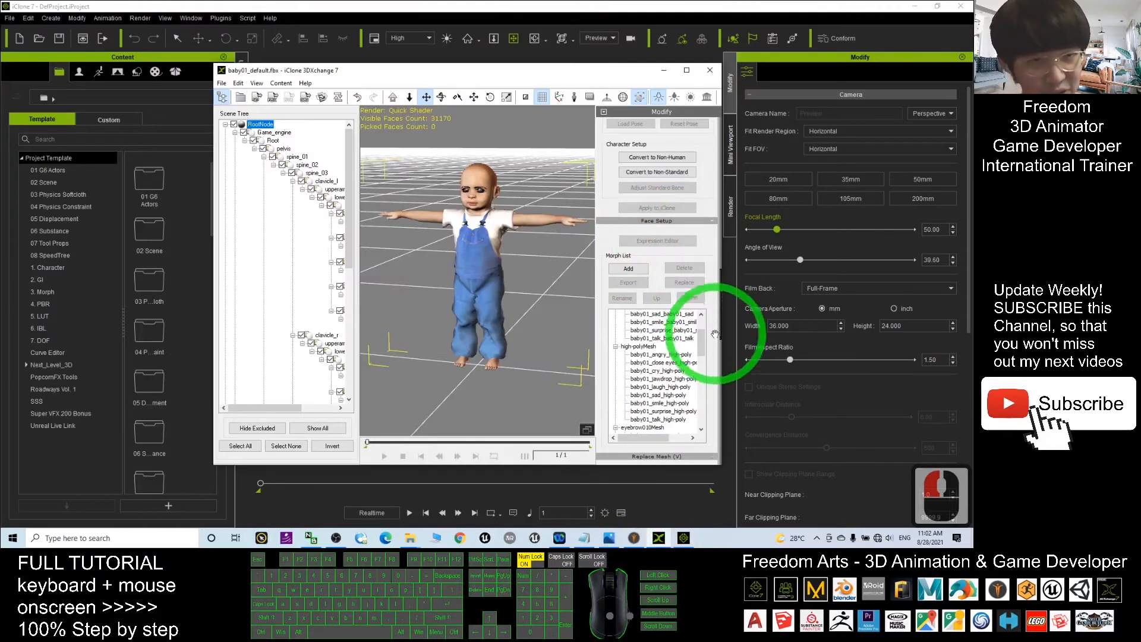
drag(720, 276, 720, 114)
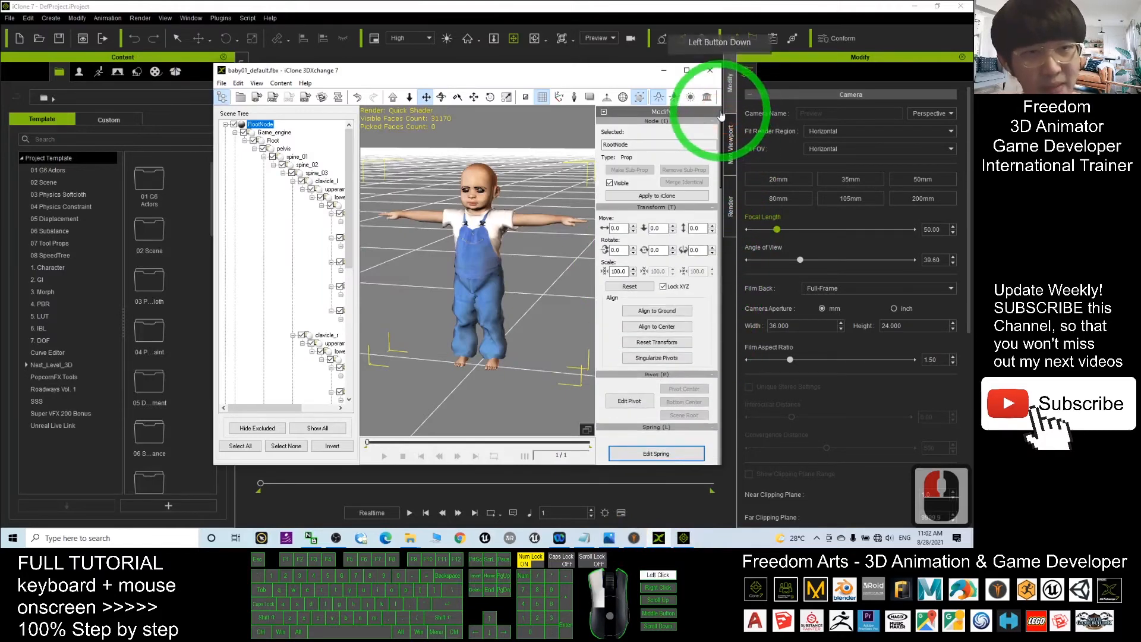
click(652, 196)
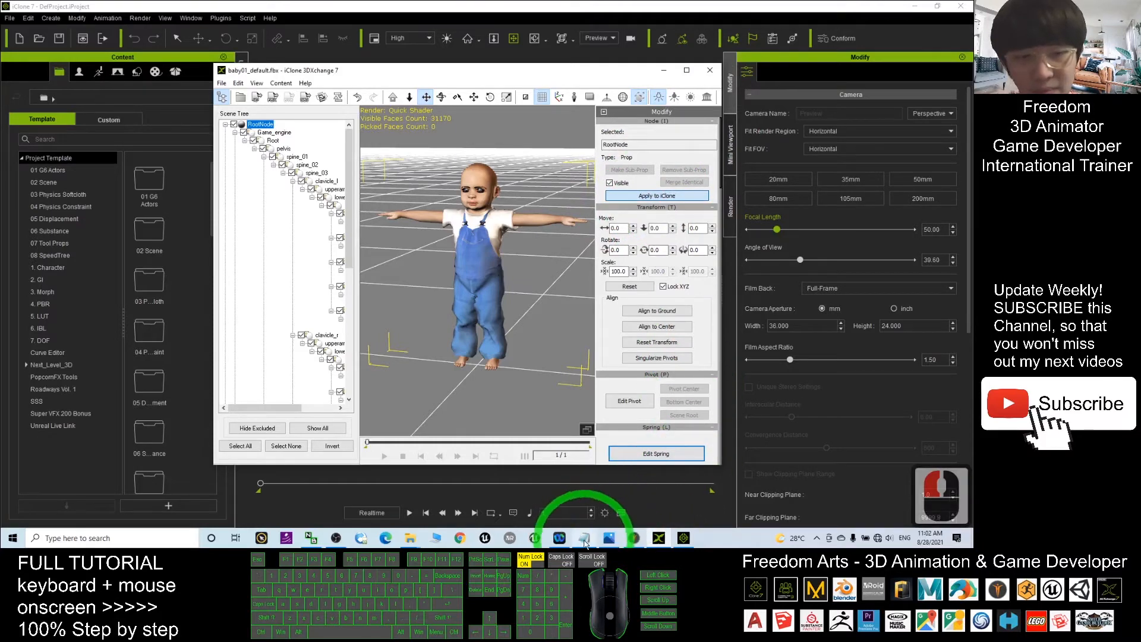
mouse_move(586, 543)
click(547, 6)
click(547, 326)
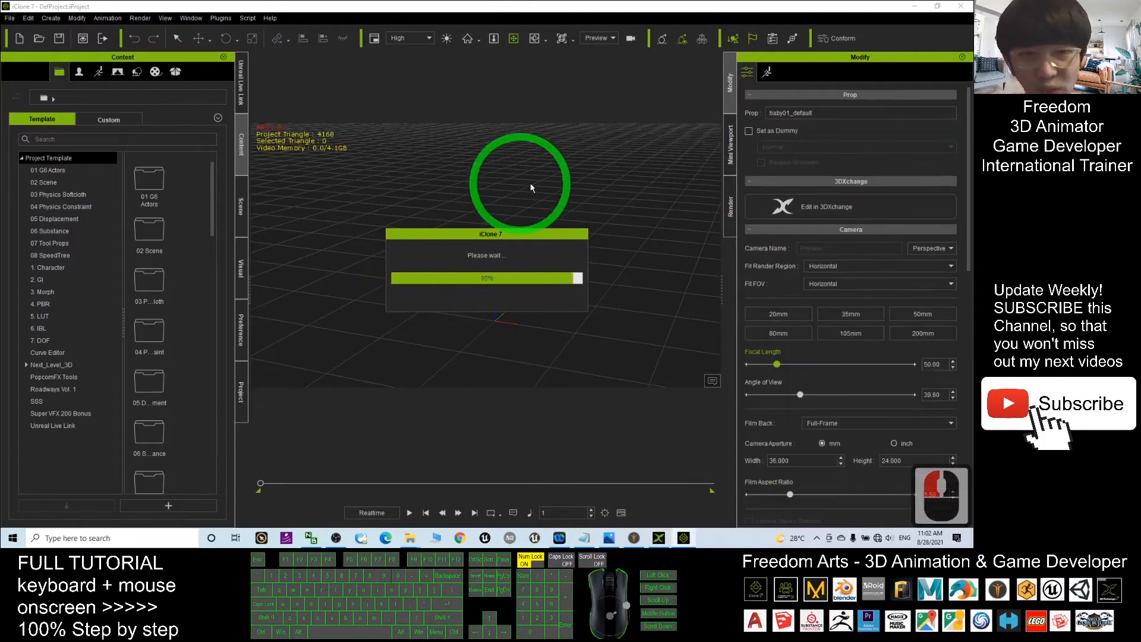
Step: Frame the imported baby01_default prop in the iClone viewport and inspect its whole body
scroll(502, 291, up, 5)
scroll(503, 292, up, 13)
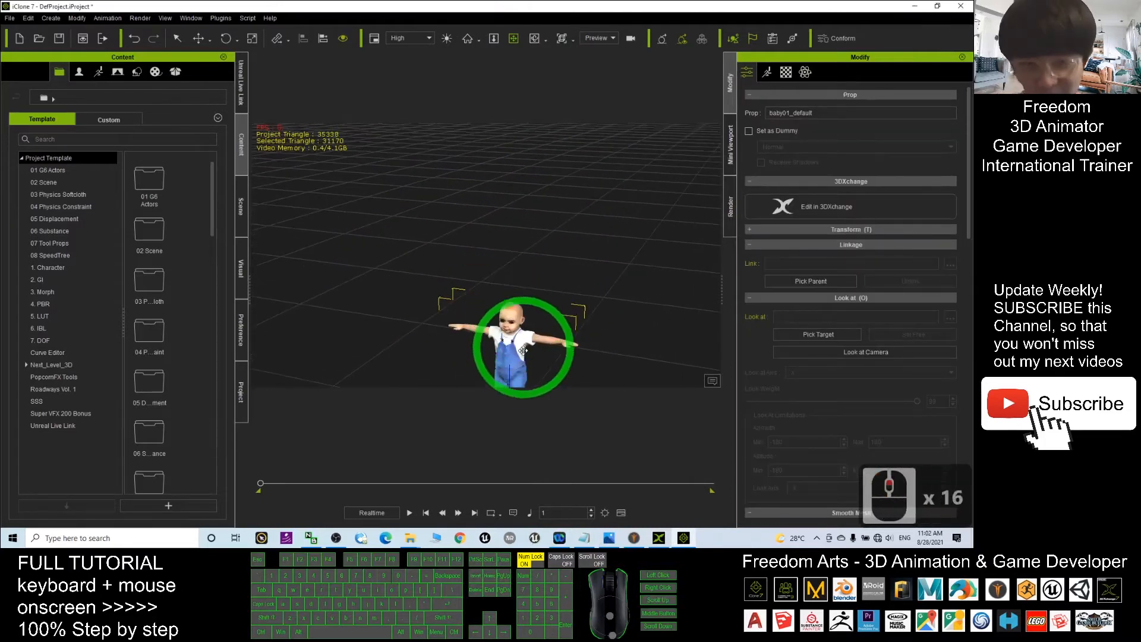
click(526, 359)
scroll(510, 255, up, 9)
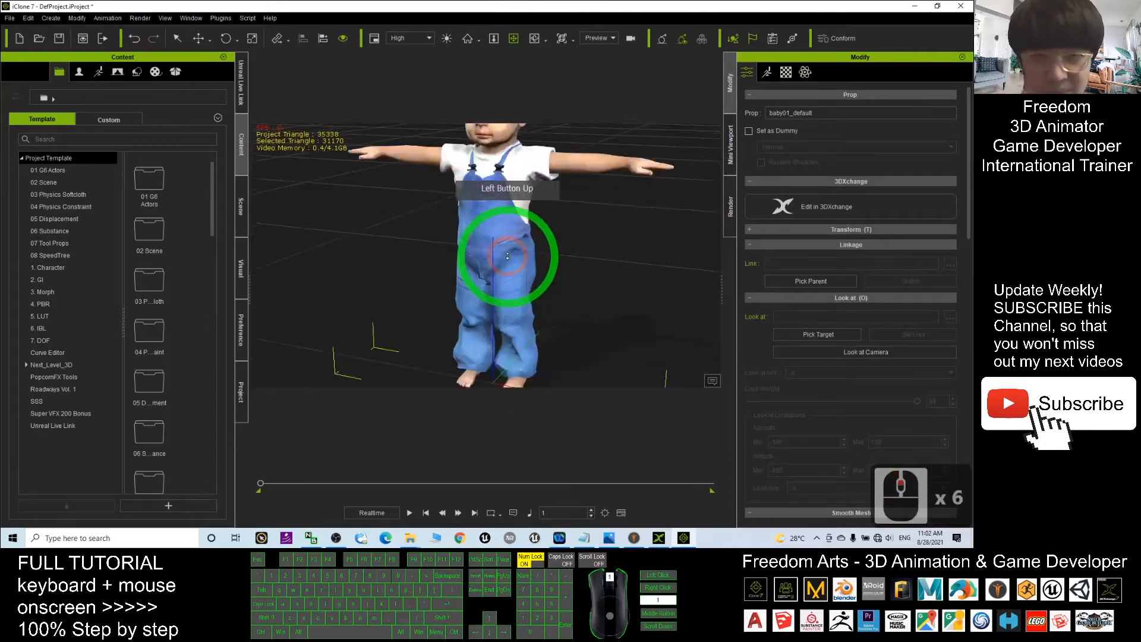
scroll(512, 254, down, 3)
drag(512, 254, 597, 385)
key(c)
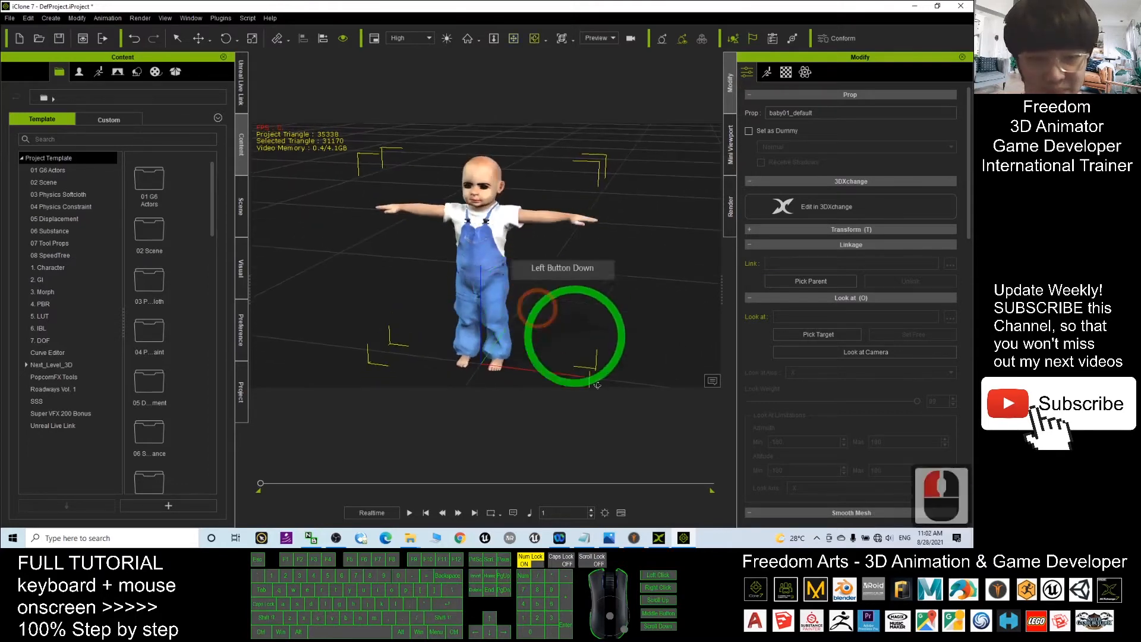
Step: Check the morph animator line in Notes.txt and return to iClone to show the baby prop's motion and morph tools
click(584, 538)
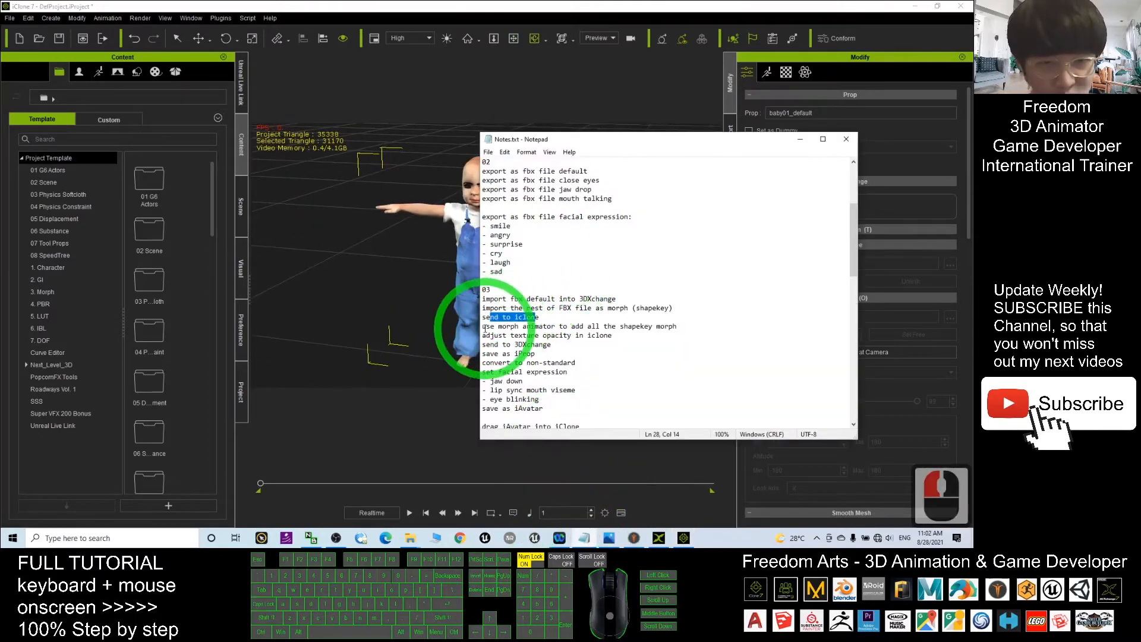
drag(485, 328, 674, 327)
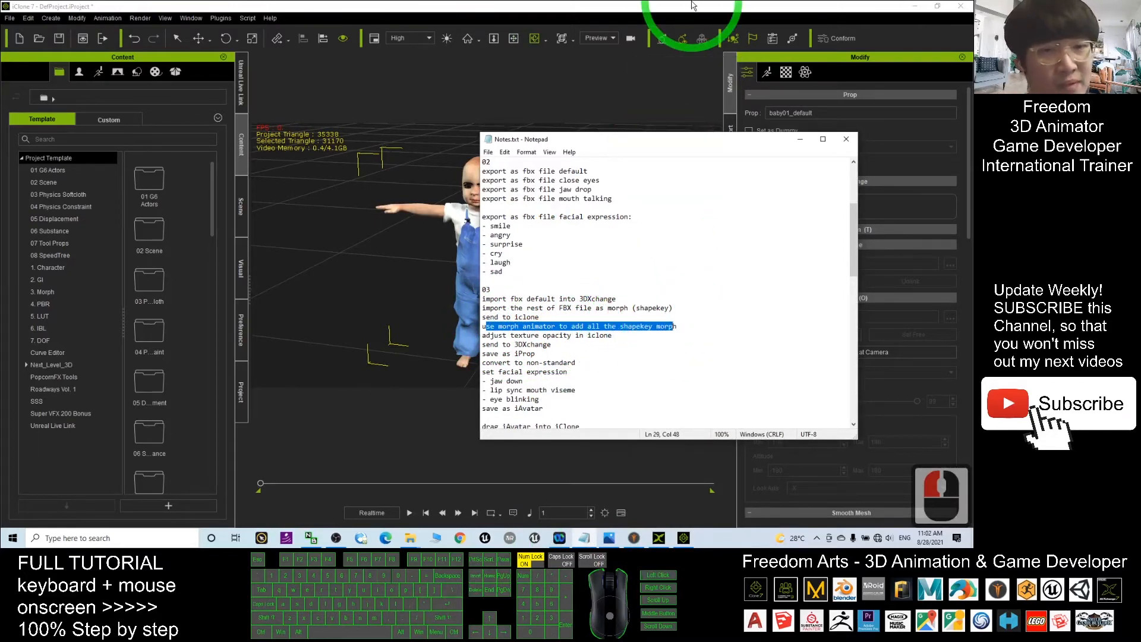
click(691, 5)
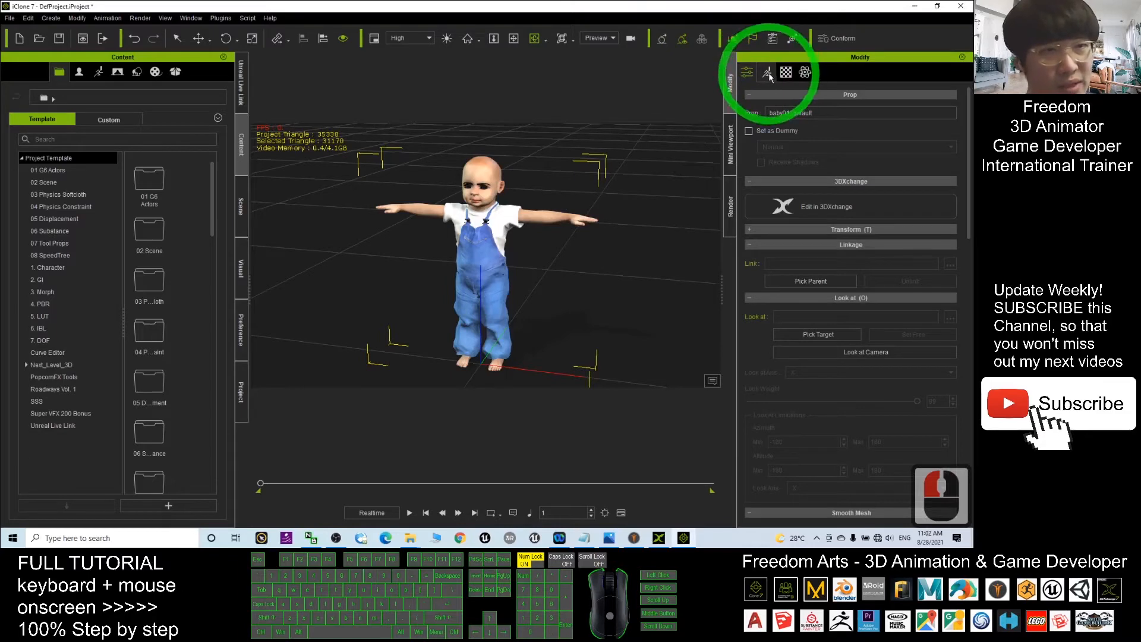
click(768, 73)
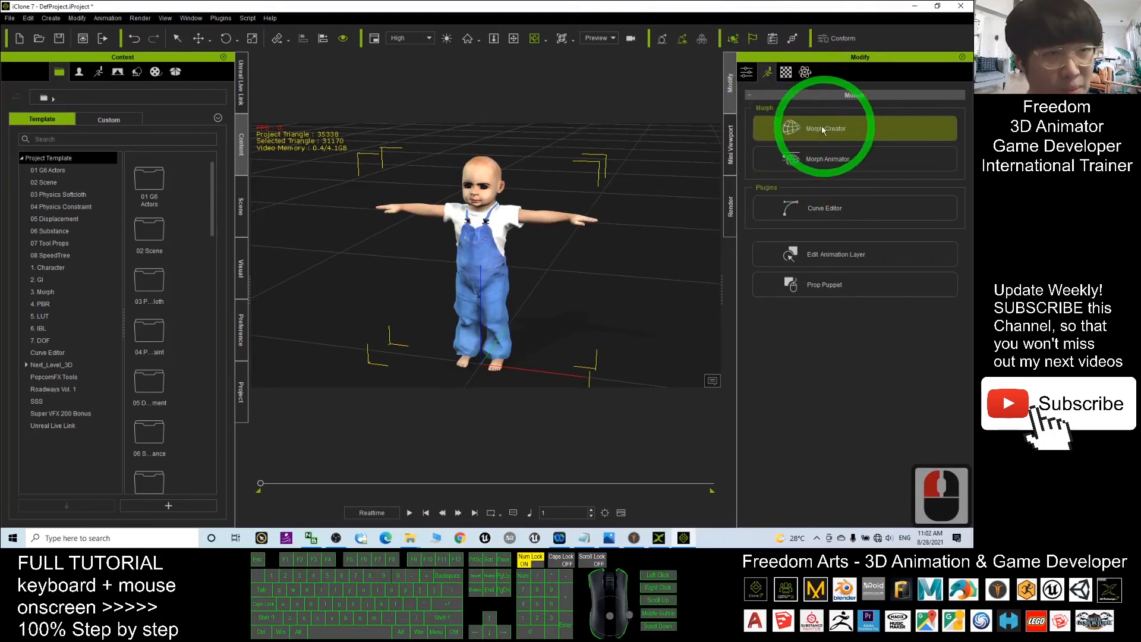
Step: In Notes.txt, replace "animator" with "creator" in the line about adding all the shapekey morphs
click(592, 538)
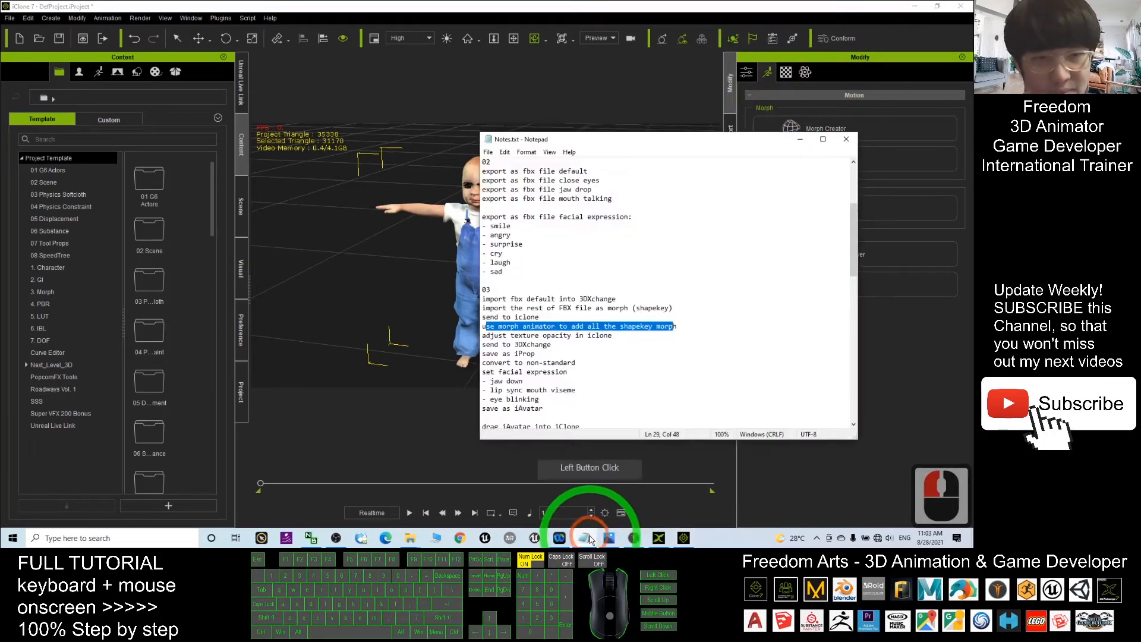
double_click(540, 326)
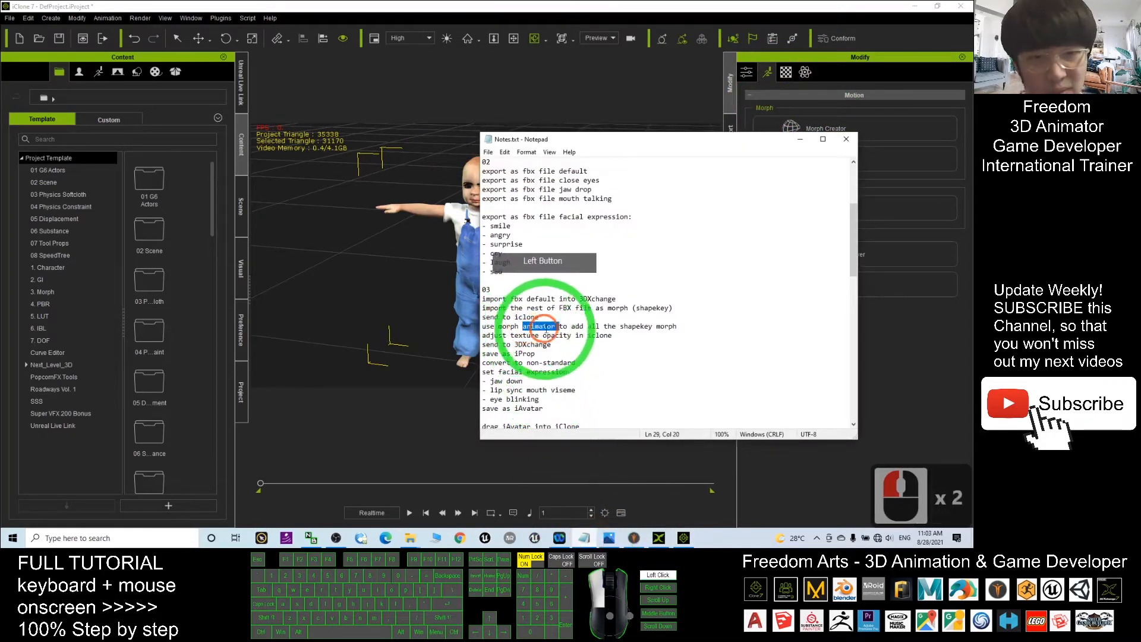
text(cre)
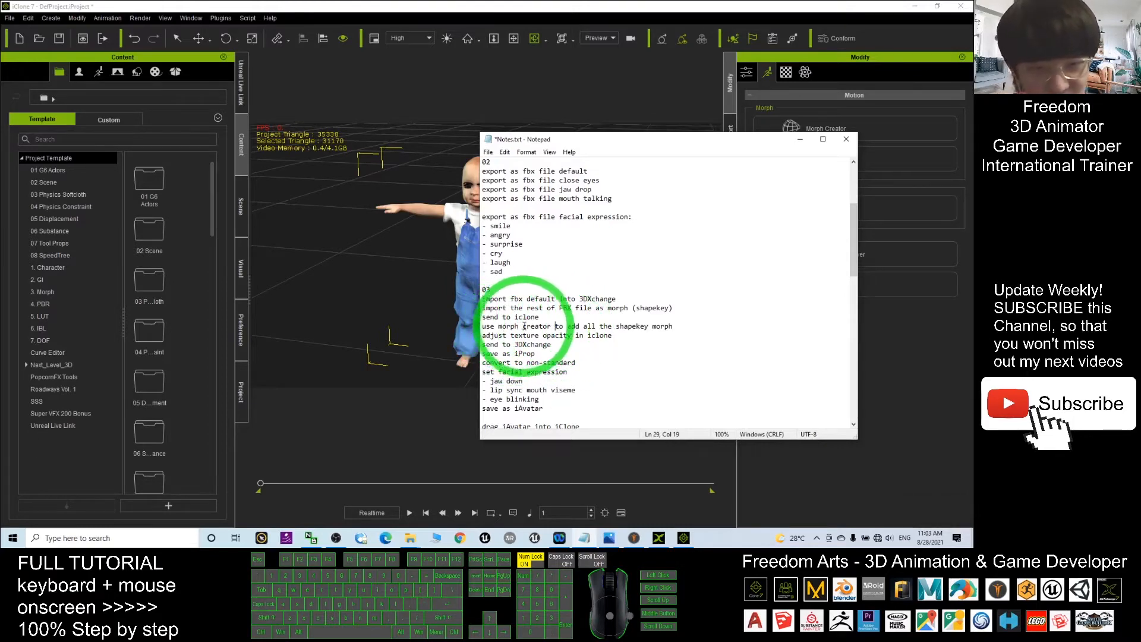
drag(526, 327, 576, 326)
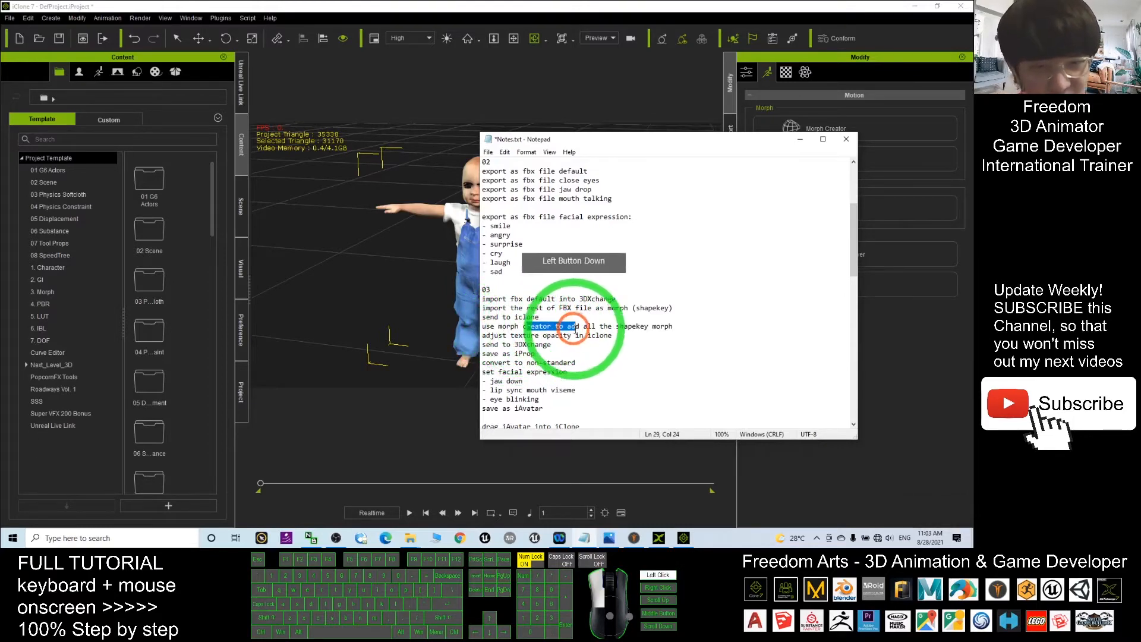
Step: Switch back to iClone and launch the Morph Creator for the baby01_default prop
click(736, 6)
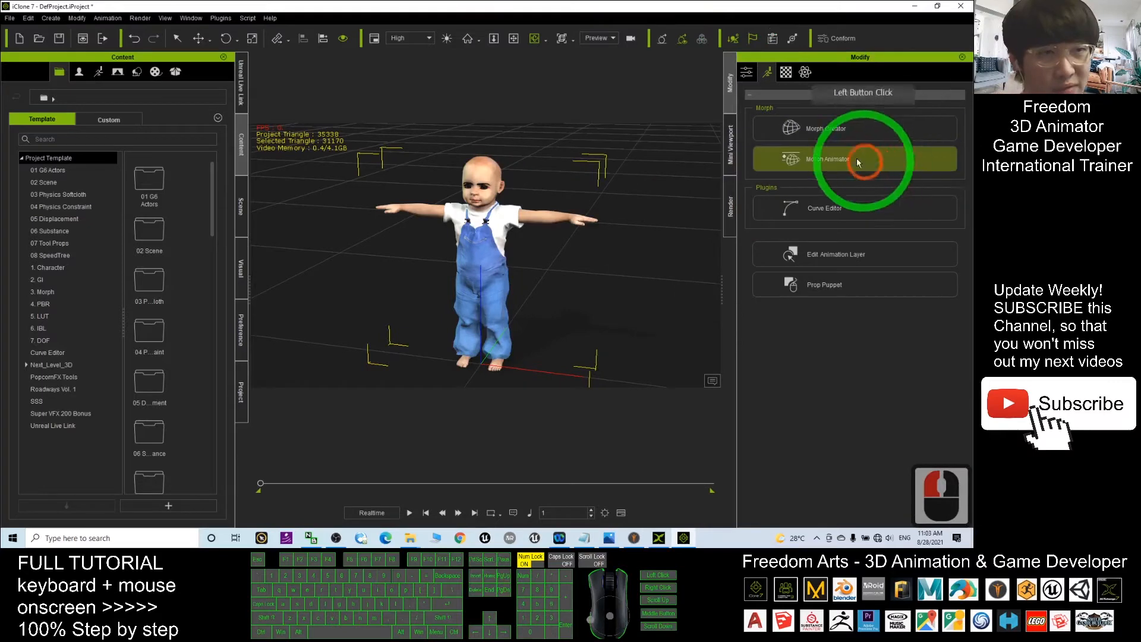
click(823, 130)
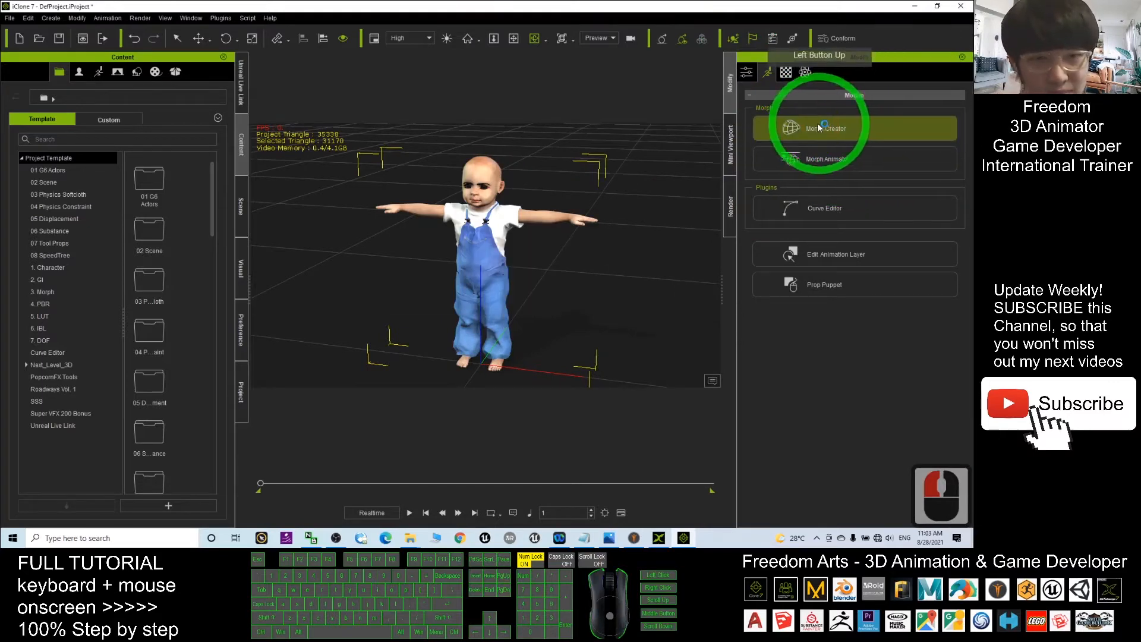